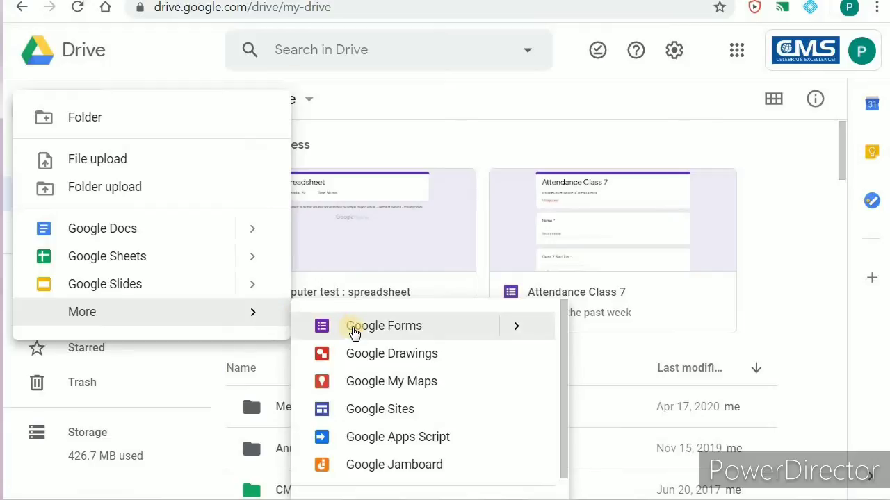
Create a new Google Forms form from Drive and name the file "Computer : Spreadsheet"
click(352, 327)
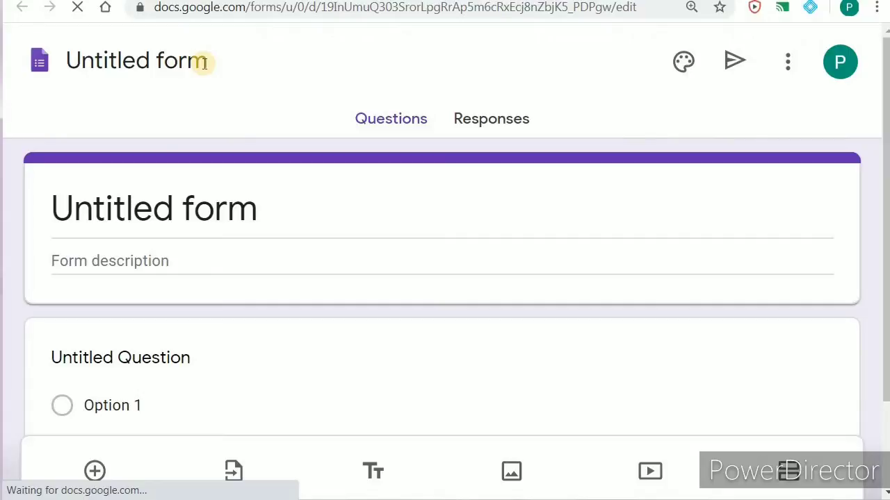
click(201, 62)
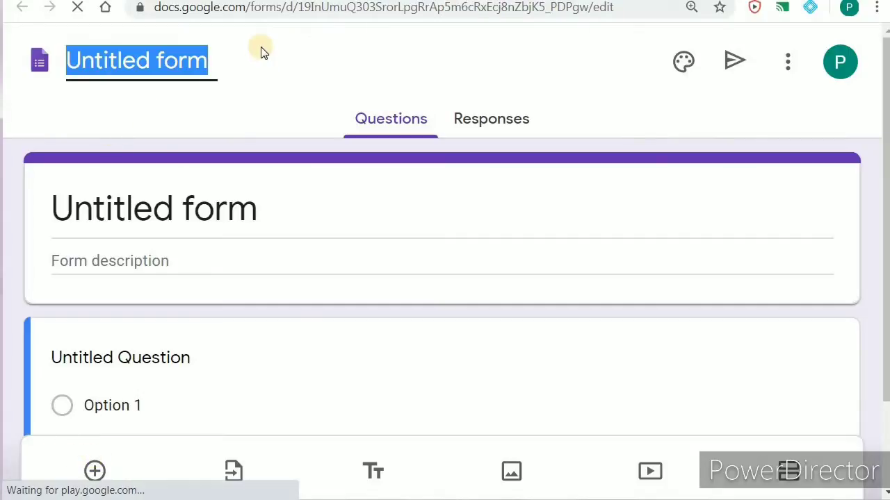
click(208, 61)
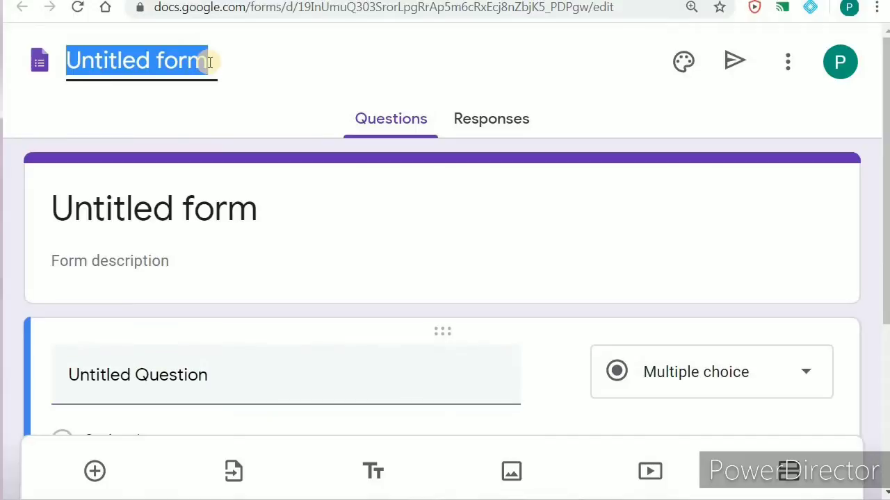
text(Computer :)
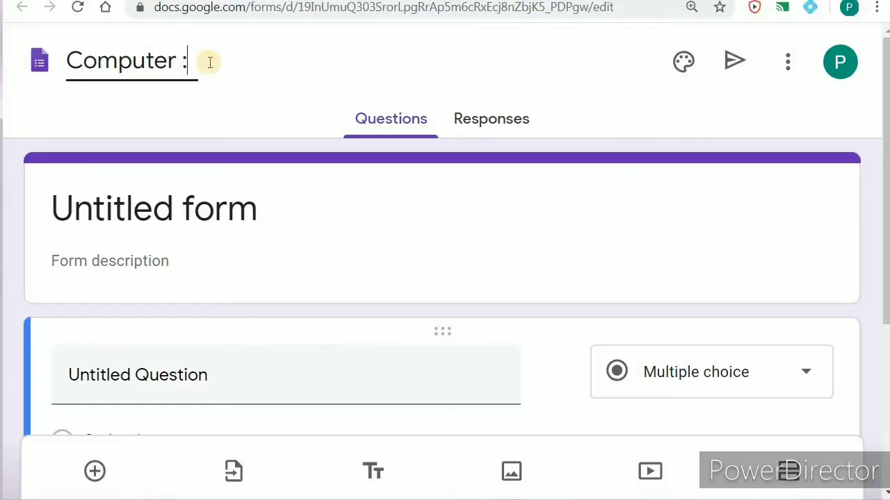
text( Sp)
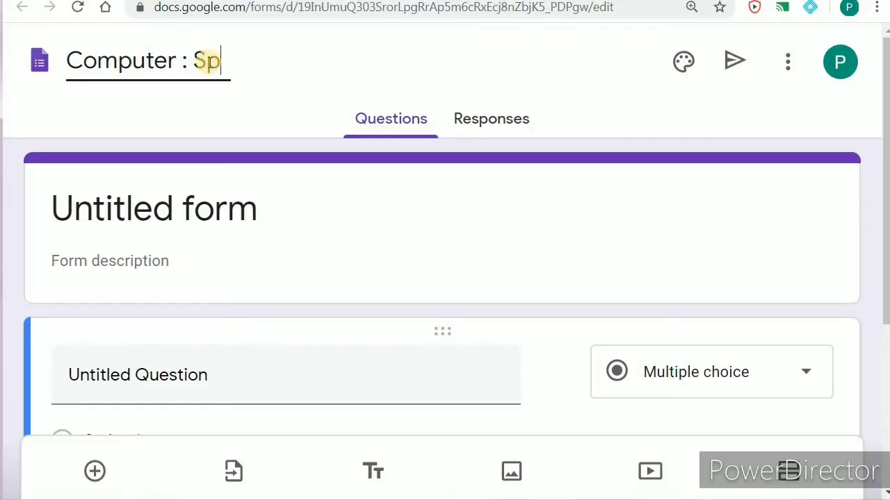
text(readshee)
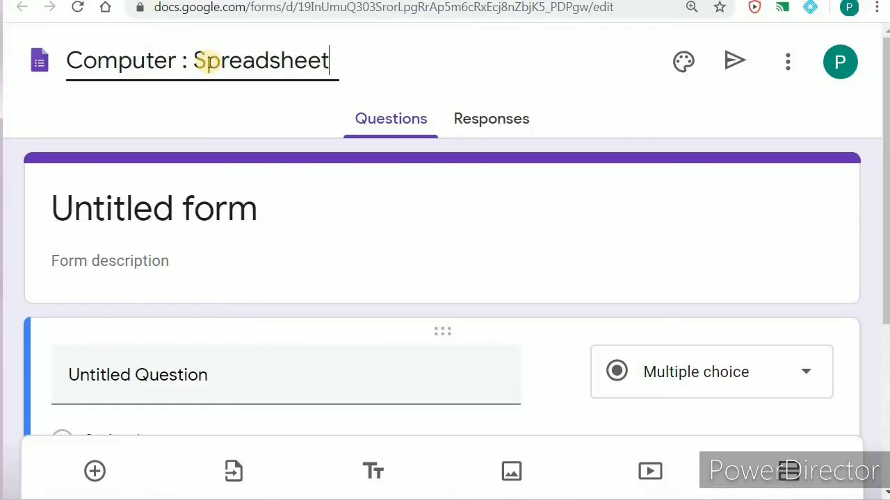
text(t)
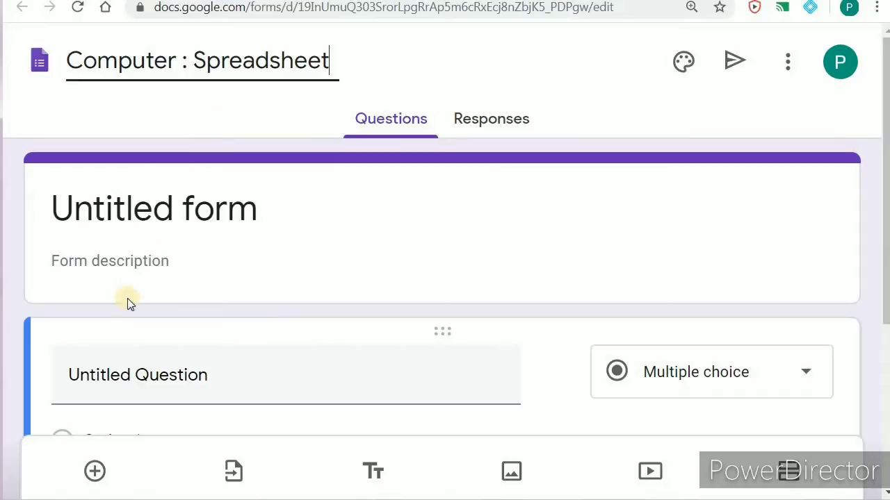
Change the heading in the form's header card to "Spreadsheet Test"
click(286, 220)
drag(235, 212, 45, 211)
key(BackSpace)
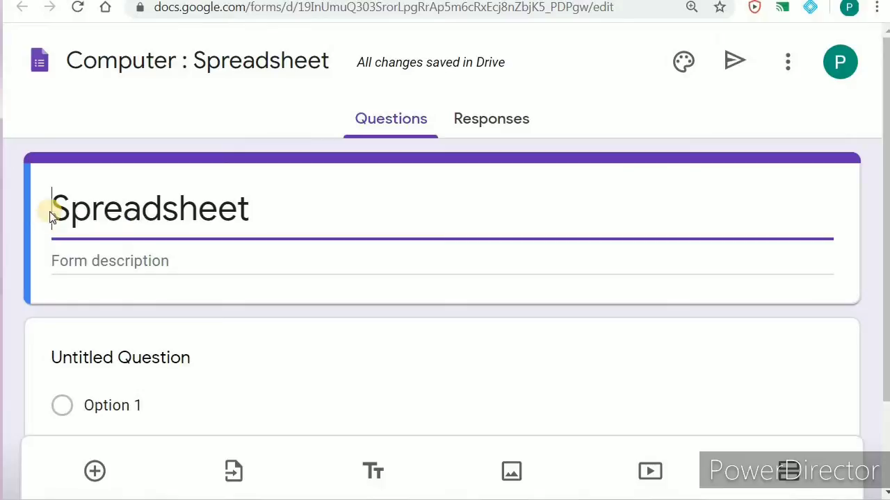
click(278, 209)
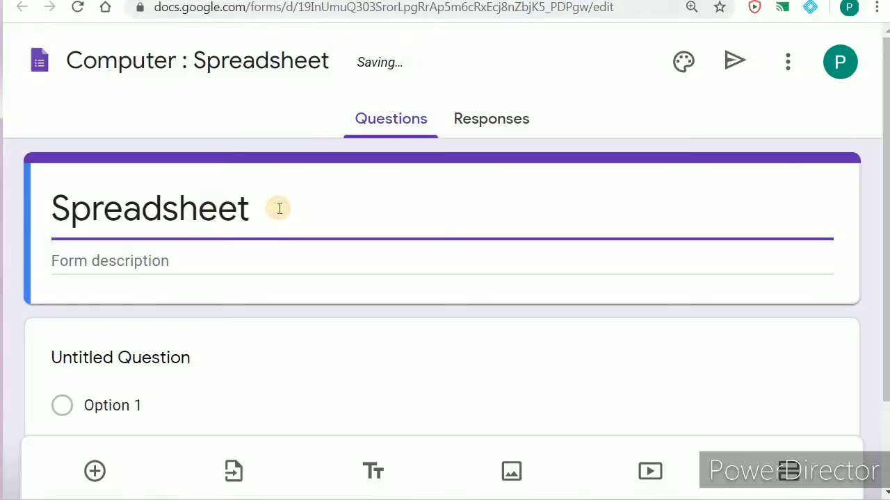
text(Test)
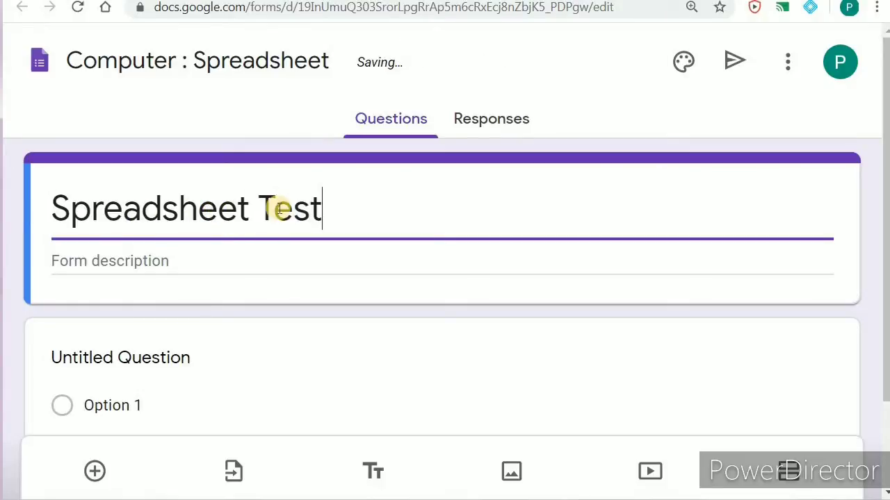
Enter a three-line form description reading "Attempt all the questions", "Time: 30min" and "MM: 20"
click(226, 263)
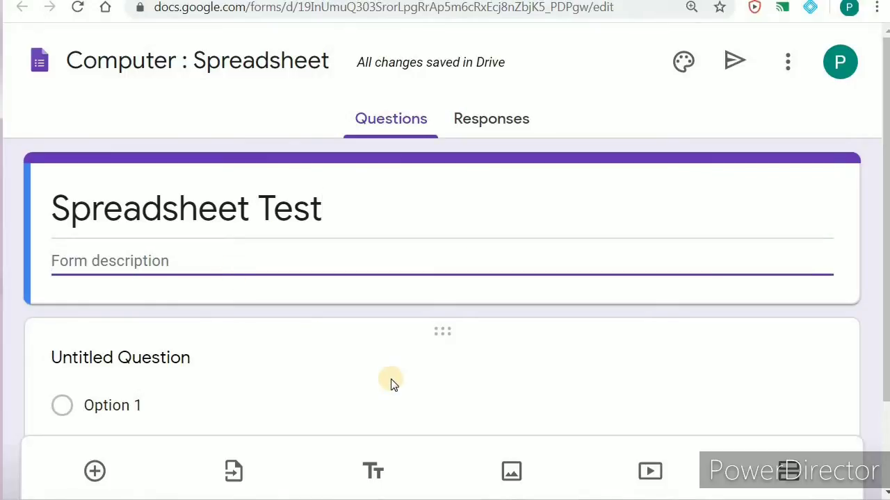
text(C)
key(BackSpace)
text(Attempt)
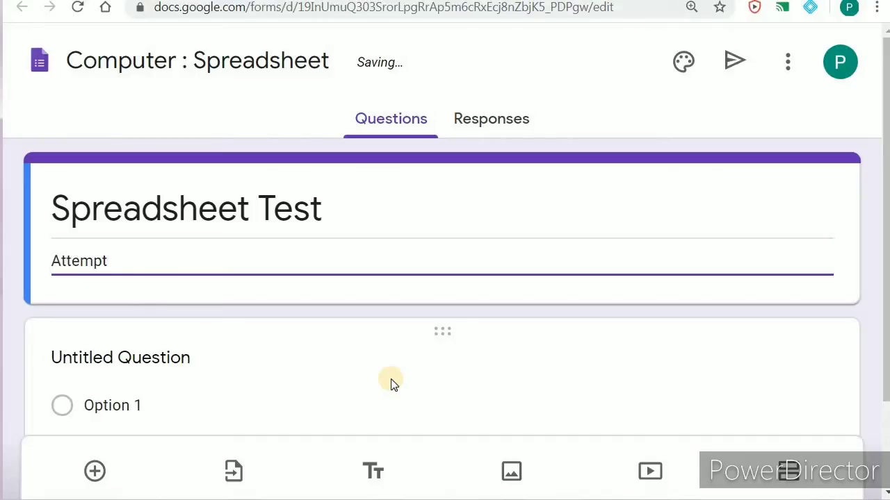
text( all the ques)
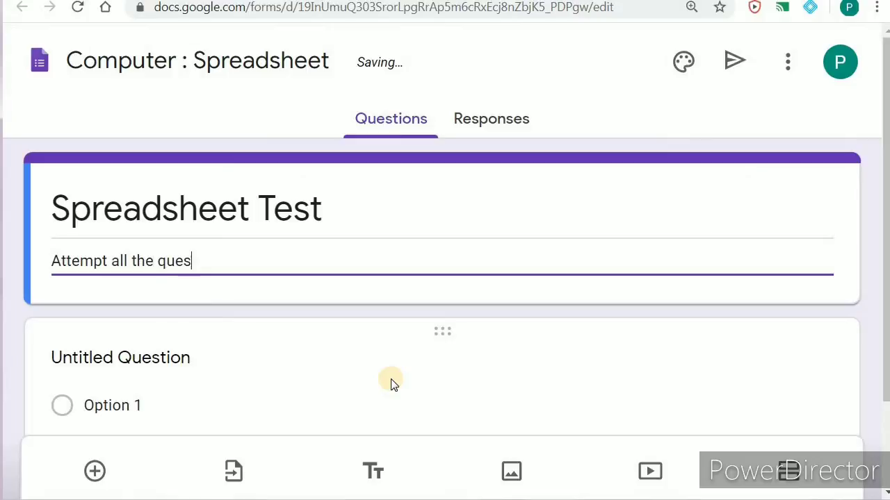
text(tions)
key(Return)
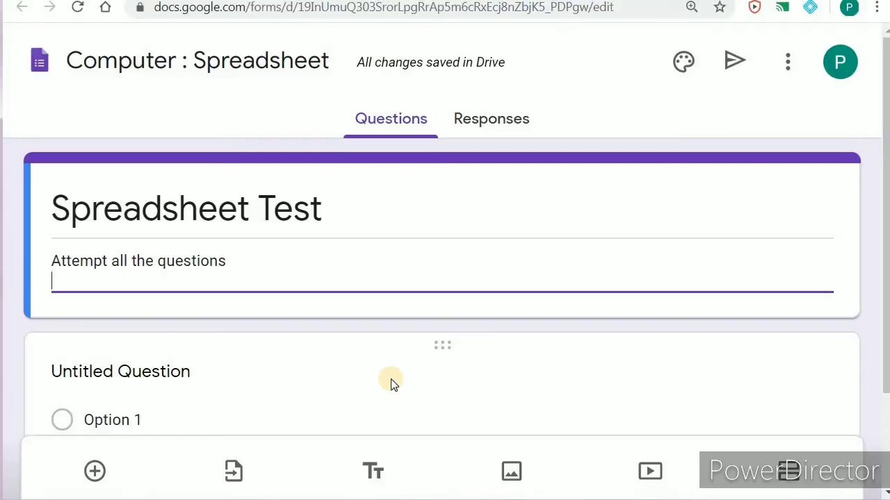
text(Time: 30min)
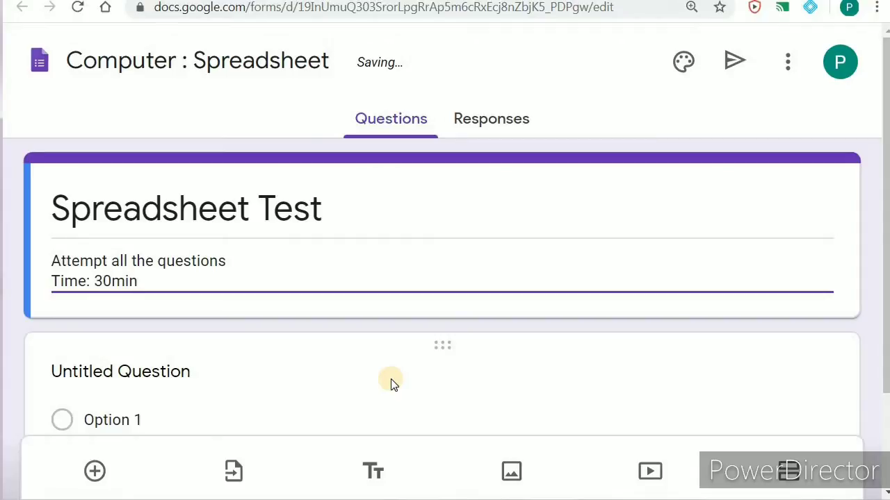
key(Return)
text(MM: 20)
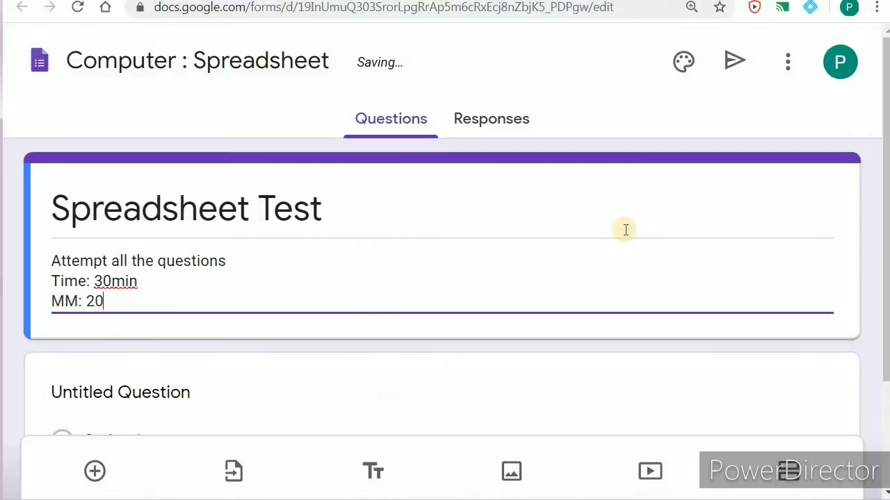
Open the form settings, look over the setting categories, and limit each respondent to 1 response
click(789, 67)
click(789, 68)
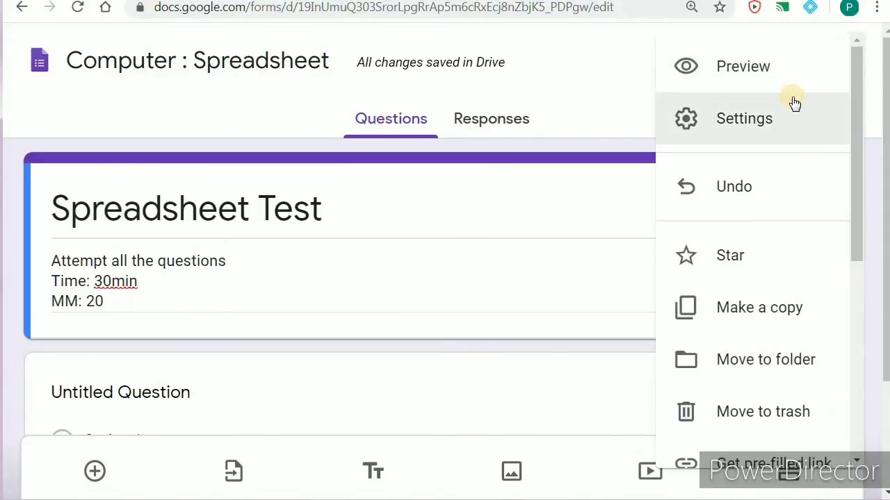
click(758, 118)
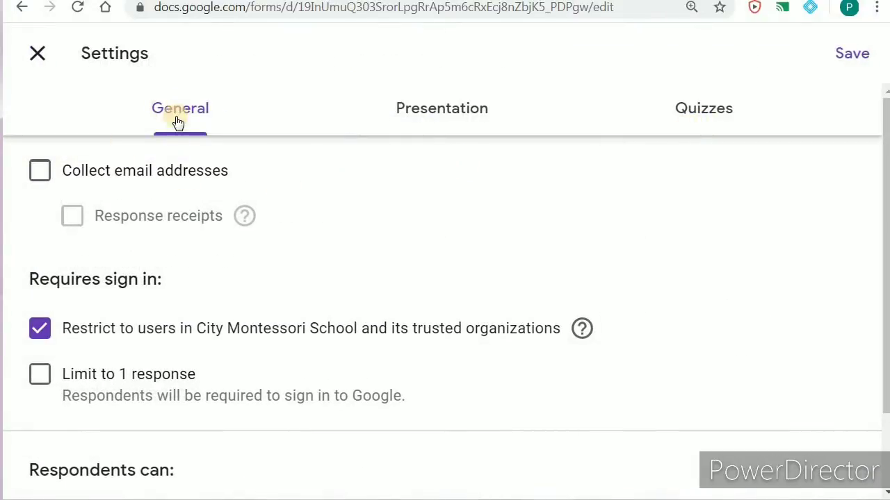
click(407, 112)
click(710, 112)
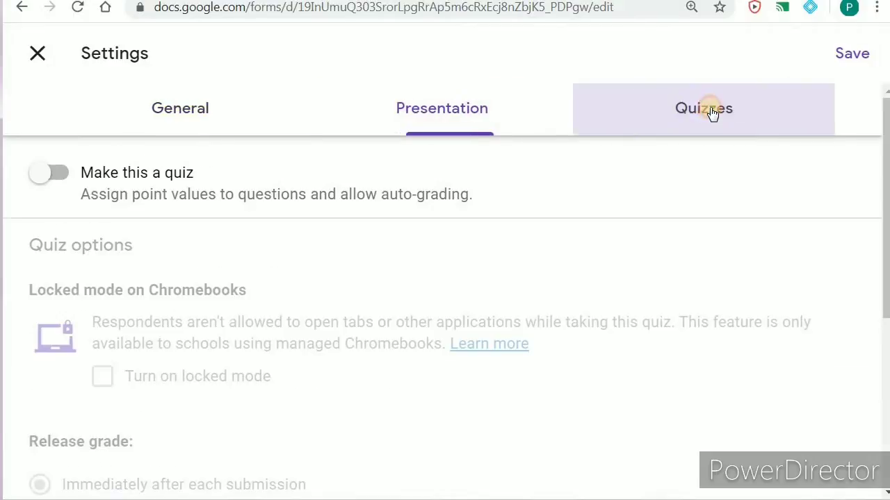
click(167, 116)
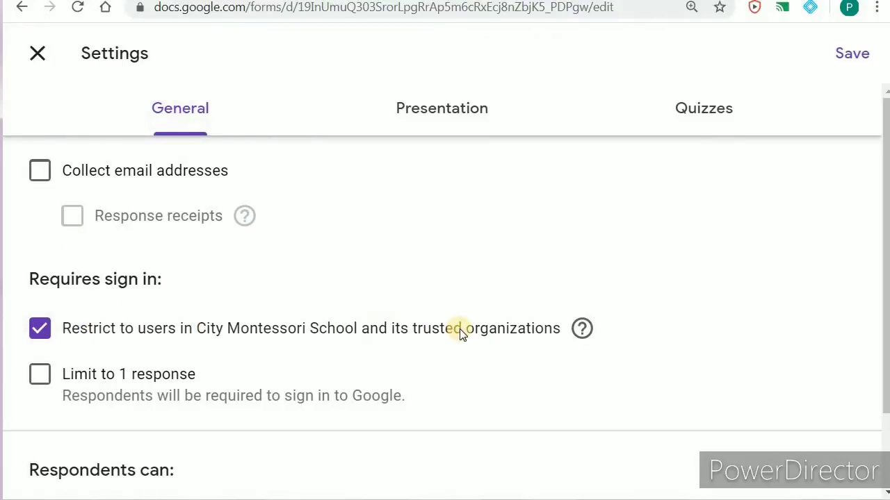
click(35, 379)
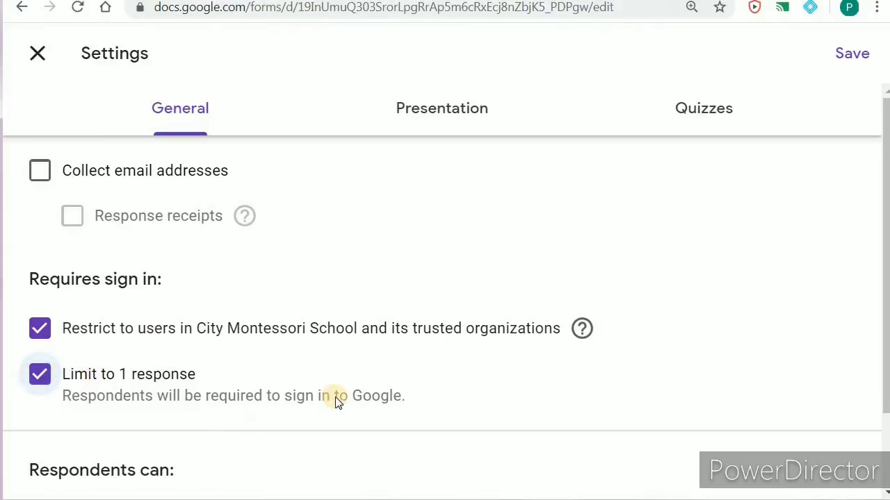
Try letting respondents edit after submit and turn that option back off
scroll(301, 383, down, 2)
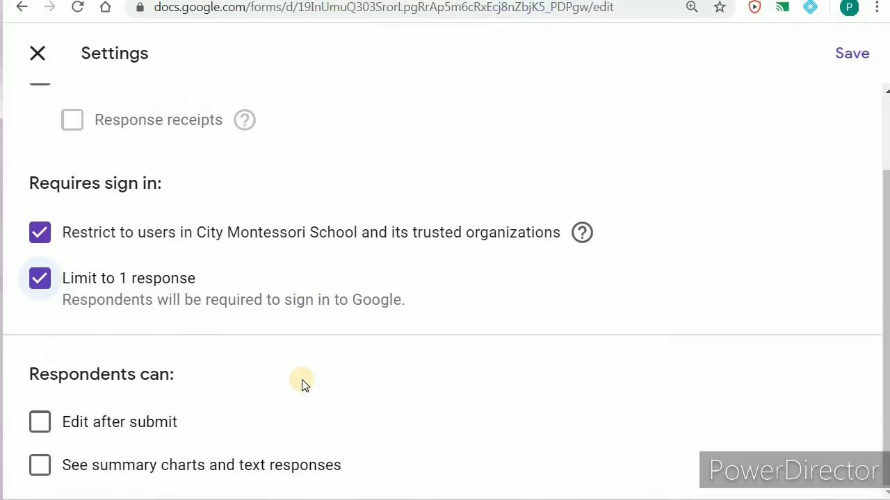
click(394, 394)
click(40, 422)
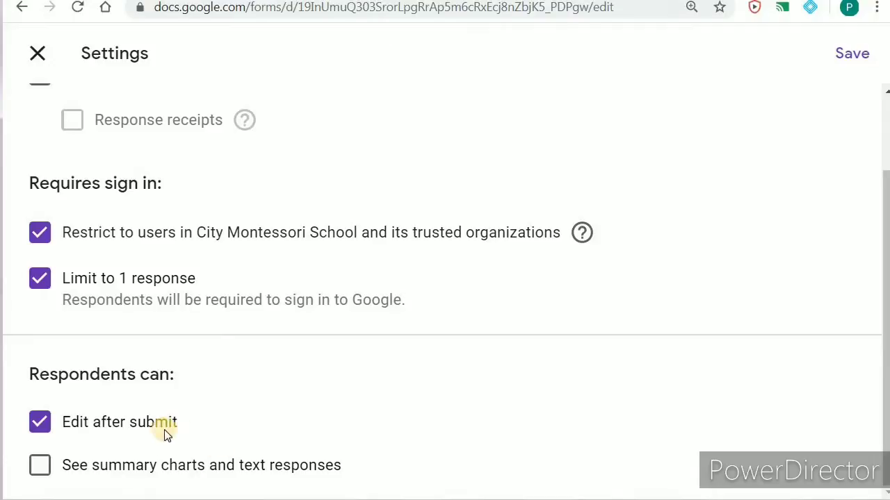
click(40, 423)
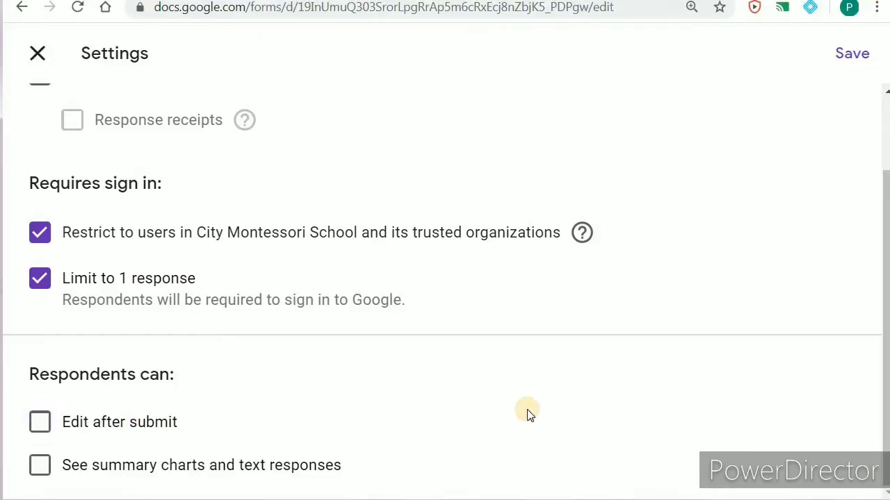
Enable the progress bar in the form's presentation settings
scroll(448, 398, up, 3)
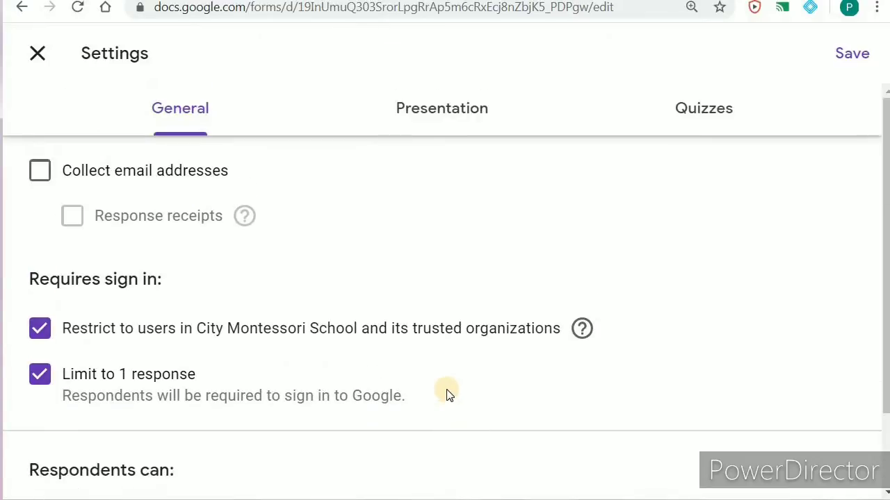
click(448, 111)
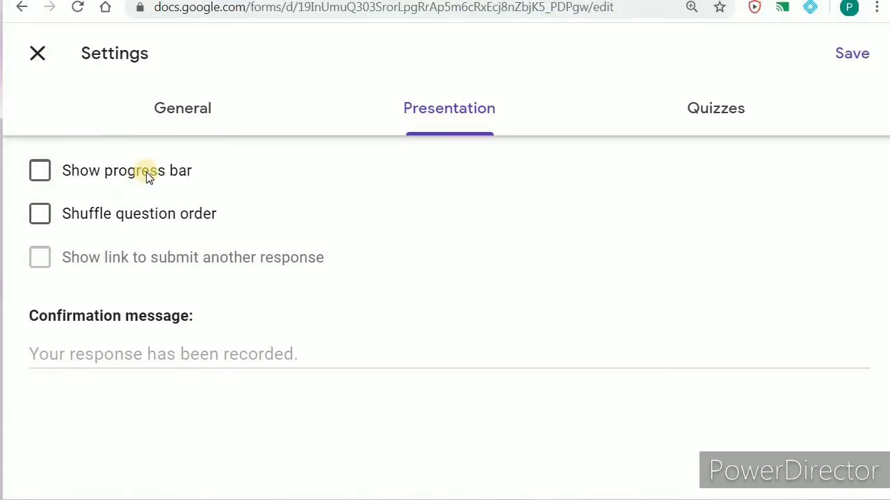
click(38, 173)
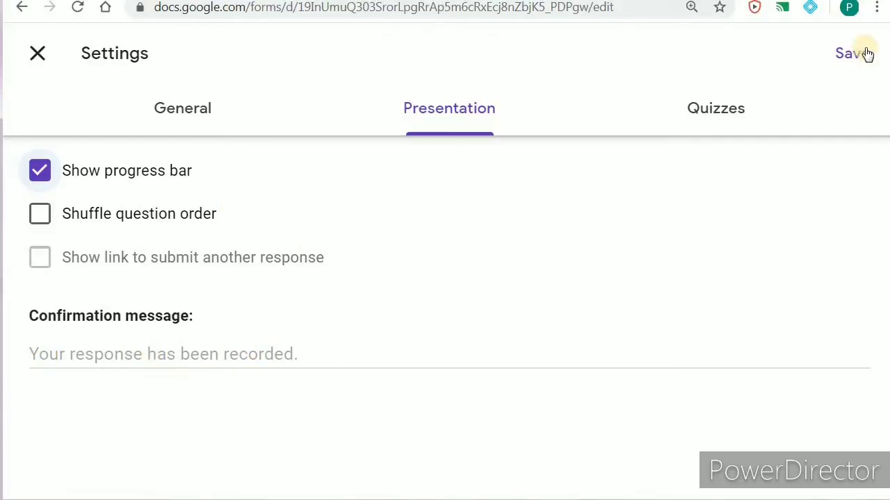
Make the form a quiz and have grades released immediately after each submission
click(717, 113)
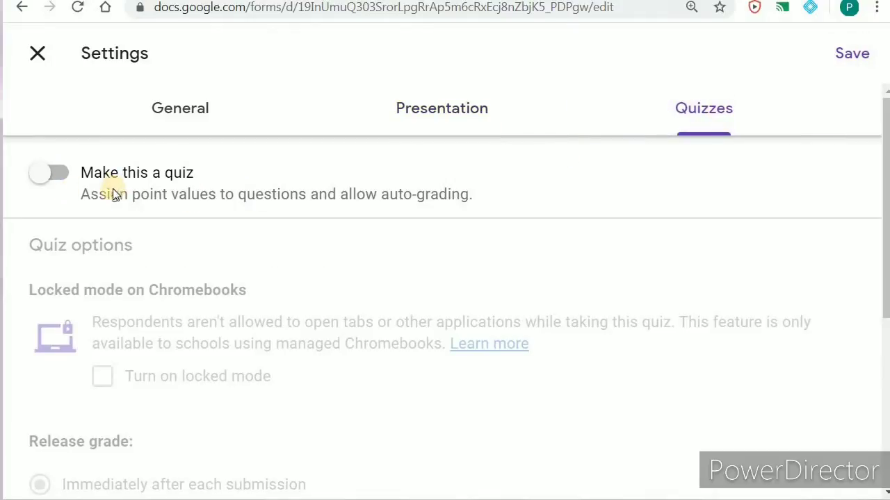
click(45, 176)
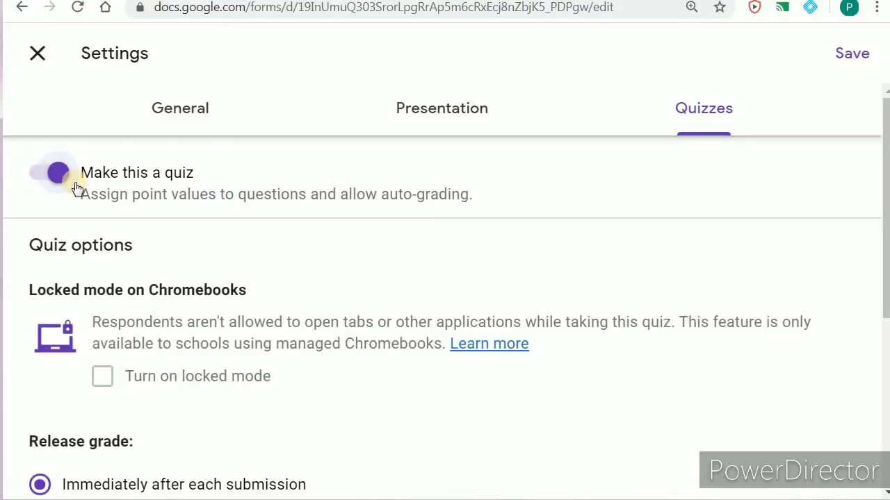
scroll(413, 277, down, 4)
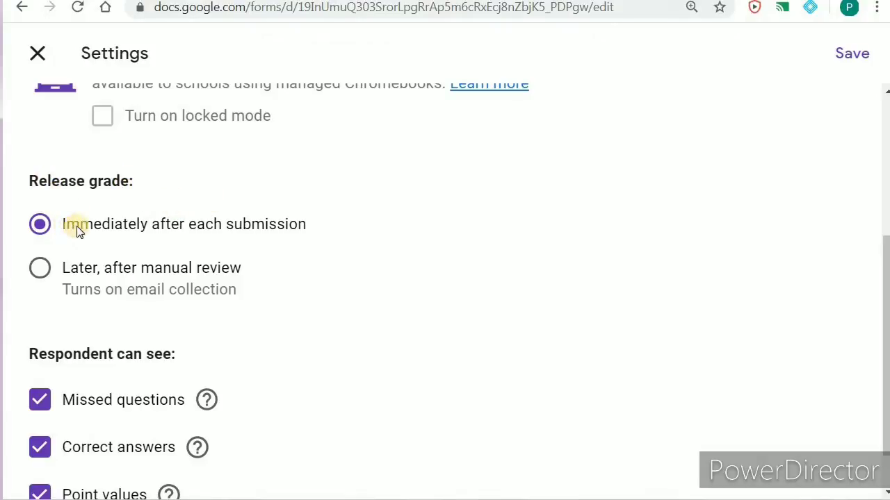
click(40, 268)
click(40, 223)
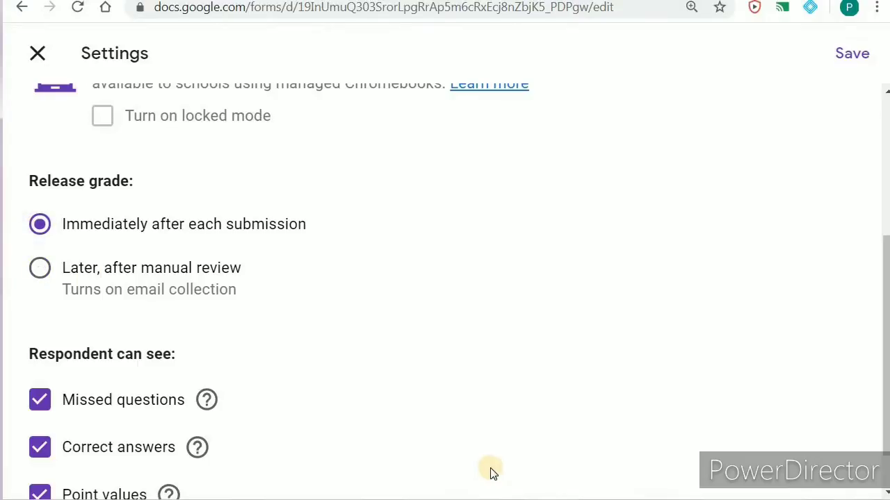
Review the missed questions, correct answers and point values options that respondents can see, and save the form settings
scroll(181, 351, down, 1)
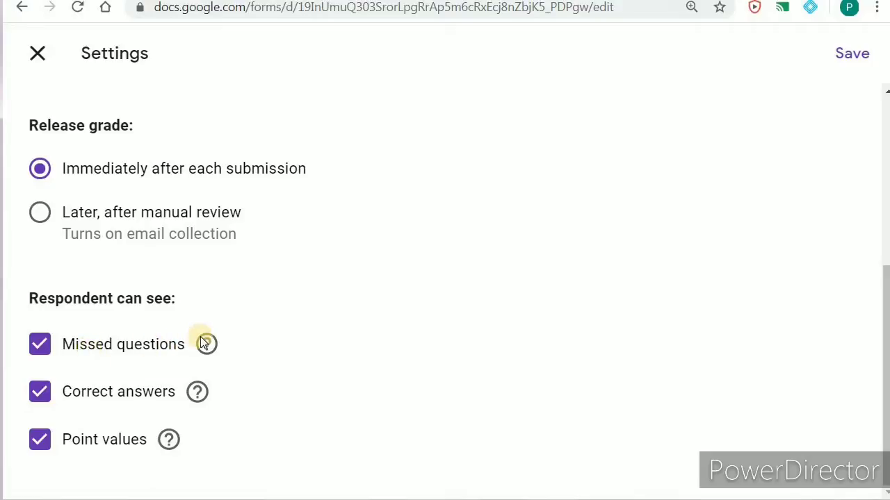
mouse_move(207, 345)
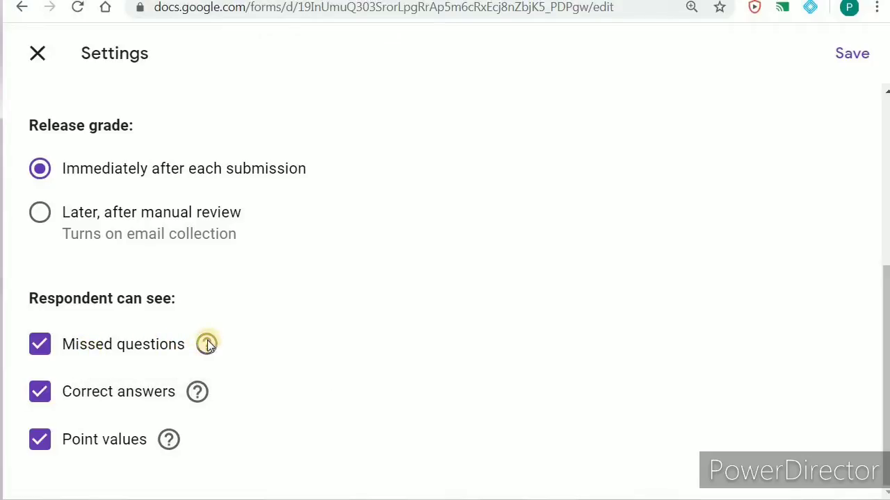
mouse_move(196, 394)
mouse_move(170, 437)
scroll(625, 149, up, 3)
scroll(586, 120, up, 2)
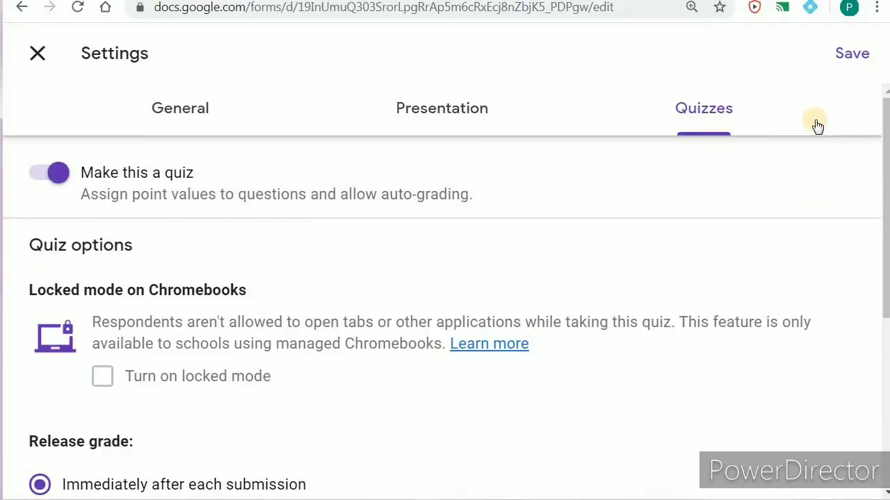
click(853, 54)
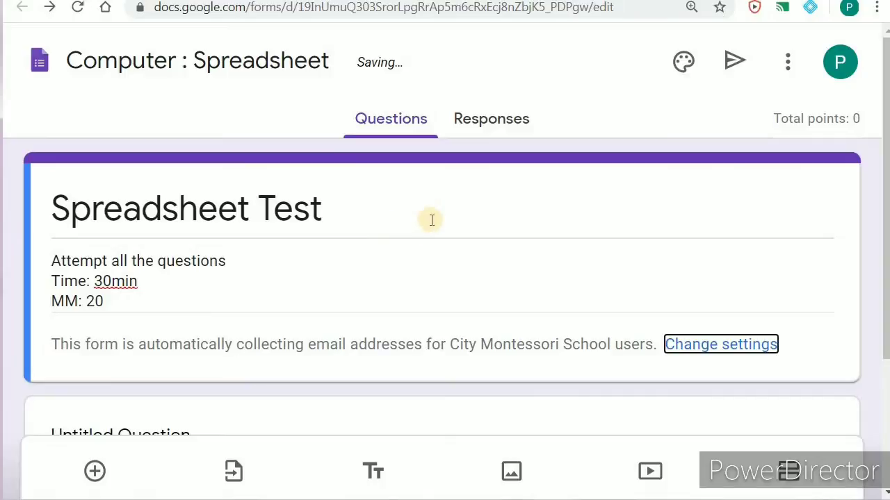
Title the first question "Name:" and make it a required short answer question
scroll(431, 221, down, 3)
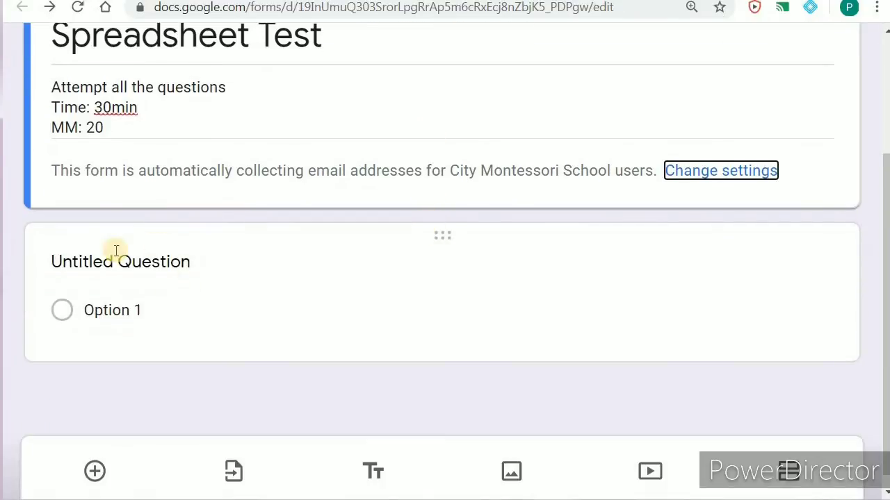
click(142, 270)
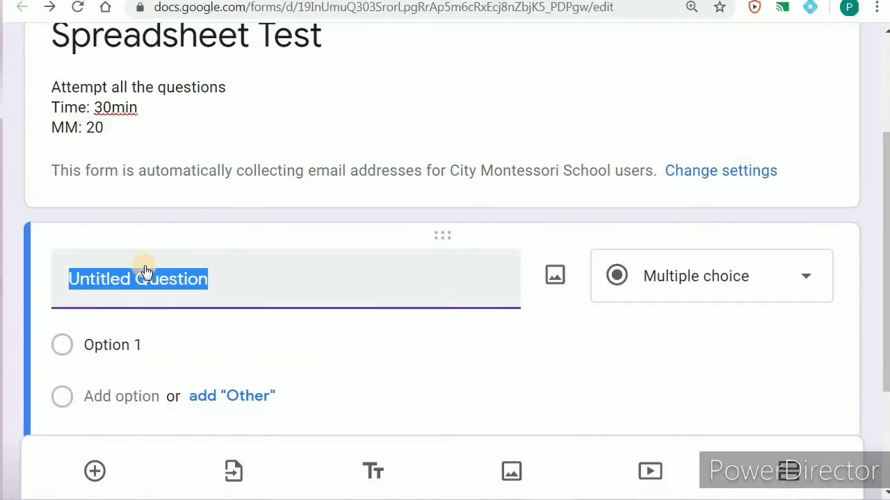
text(Name:)
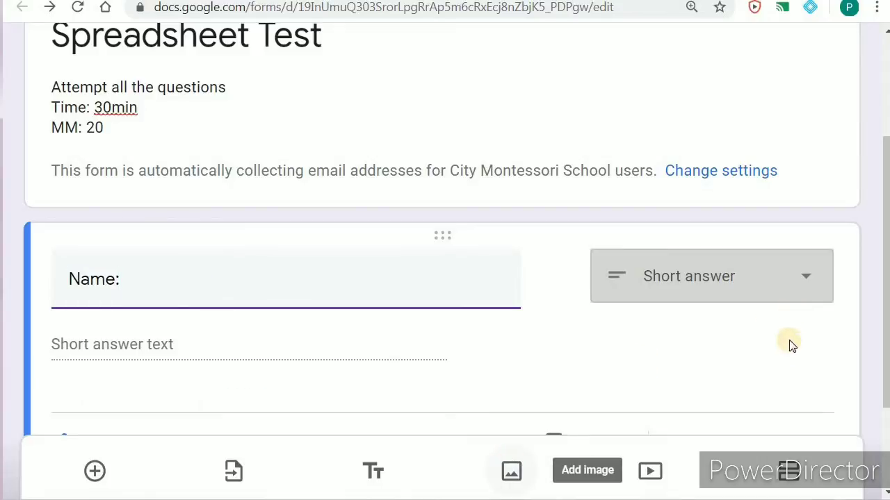
click(802, 272)
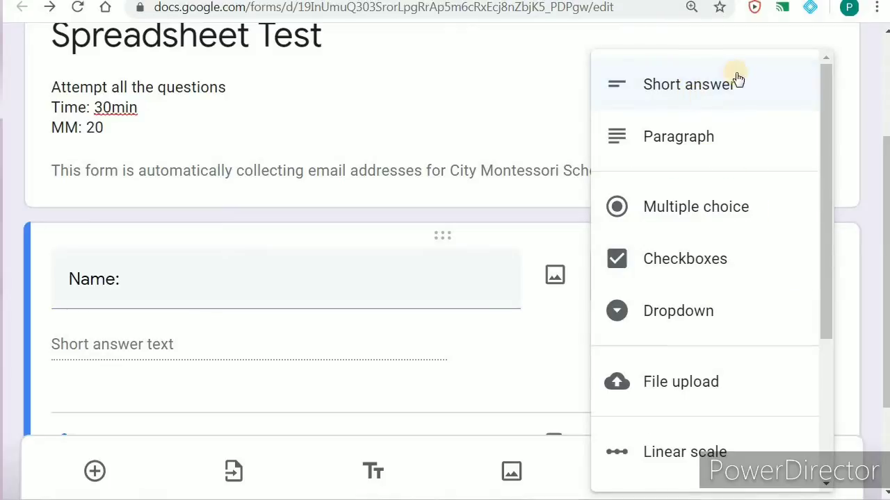
click(704, 86)
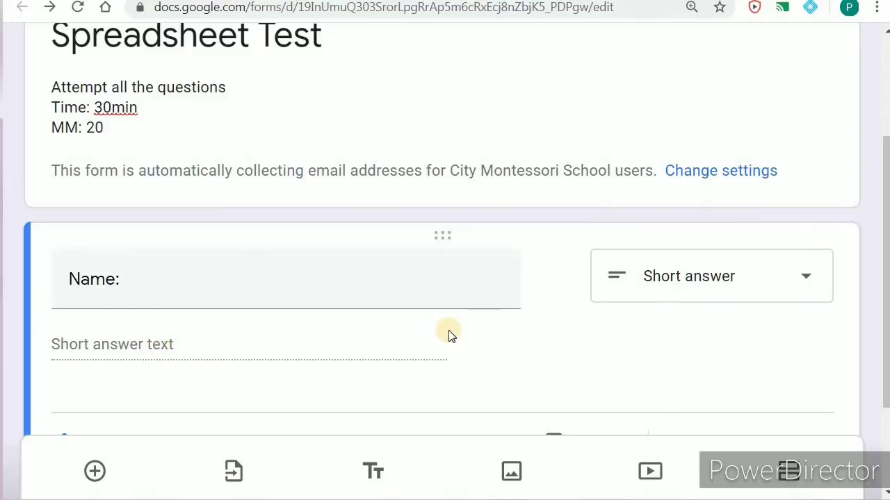
scroll(447, 334, down, 2)
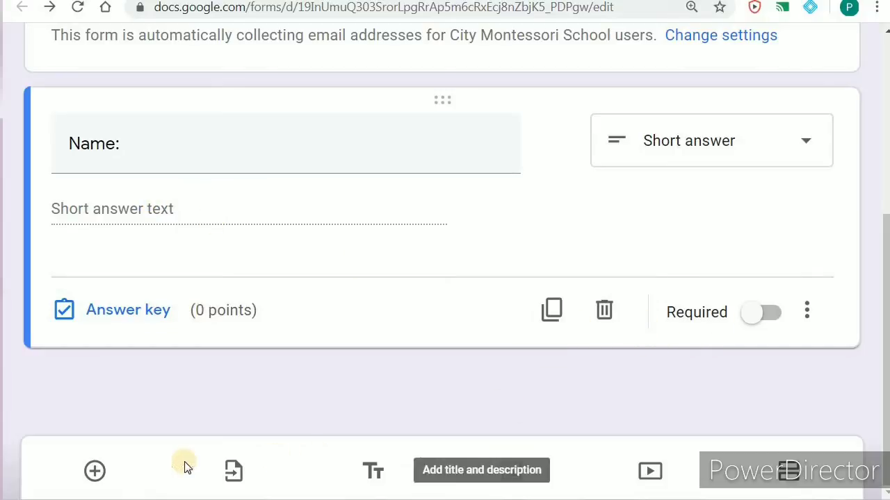
Add a new question titled "Class 7 Section:" and set its type to Dropdown
click(94, 471)
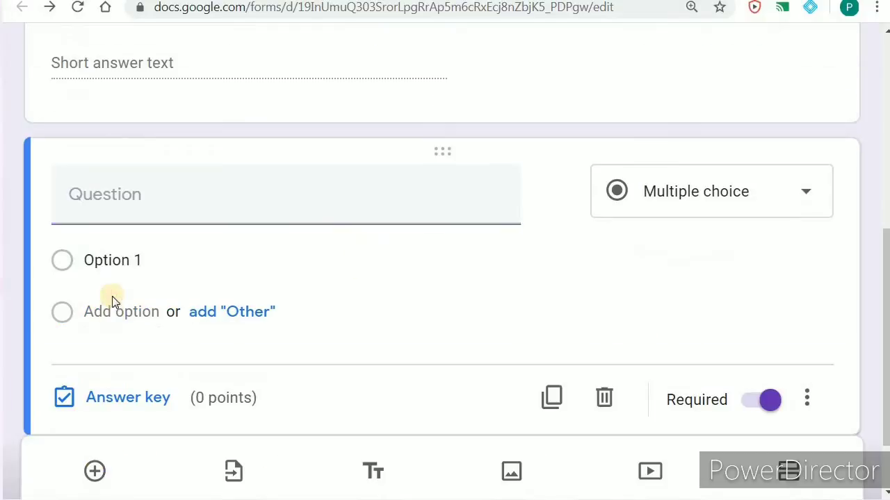
click(129, 196)
text(Class 7 Section:)
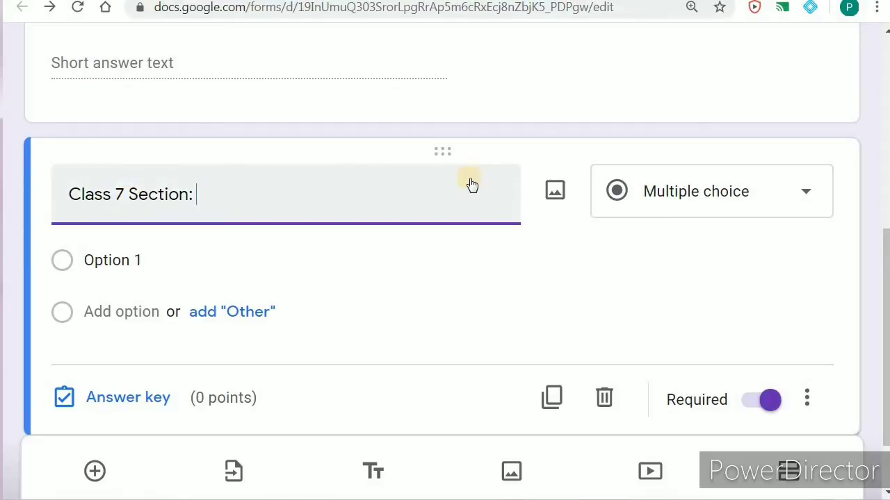
click(799, 197)
click(697, 297)
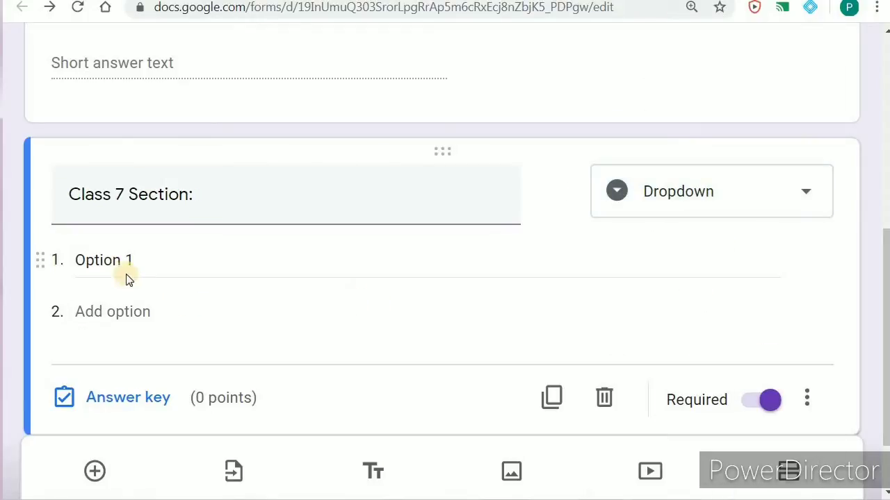
Enter A as the section question's first option and add all the suggested options B, C and D
click(109, 260)
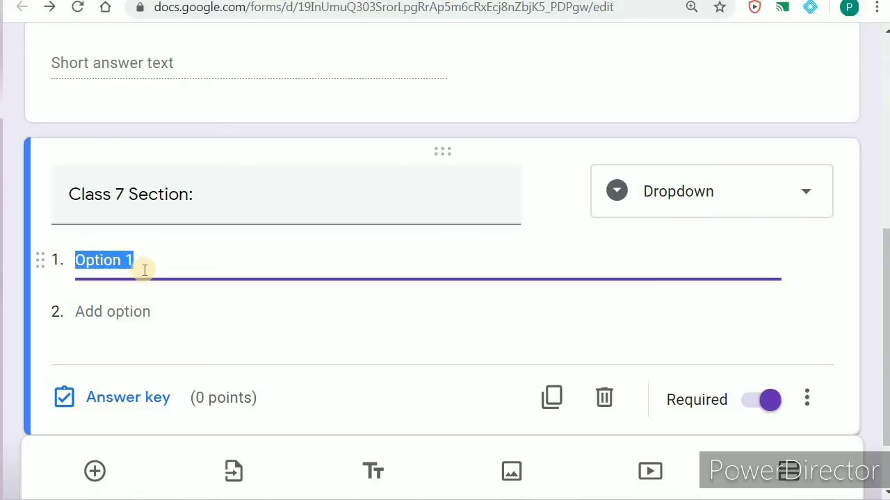
text(A)
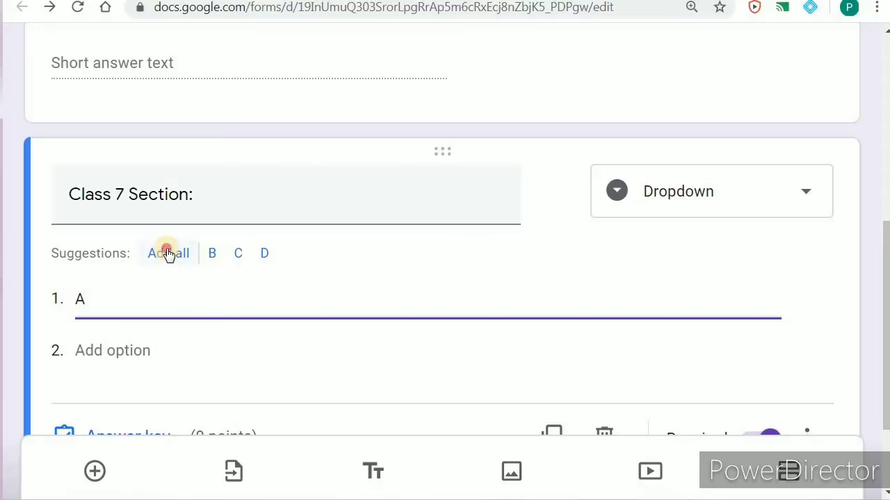
click(168, 255)
scroll(141, 405, down, 1)
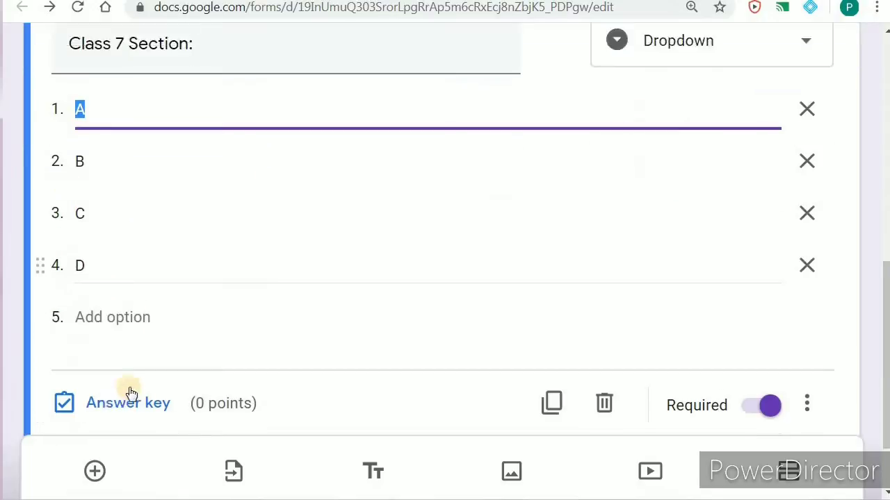
Add the options E, F and G to the Class 7 Section dropdown question
scroll(141, 405, down, 1)
click(92, 293)
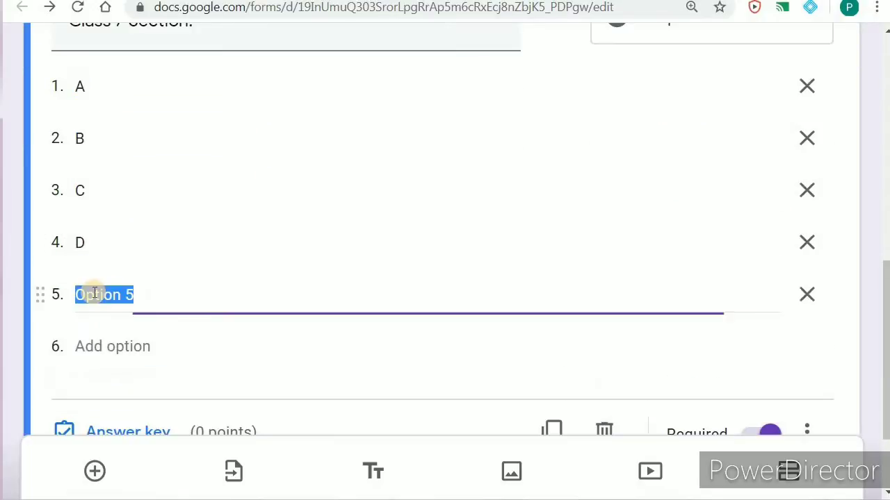
text(E)
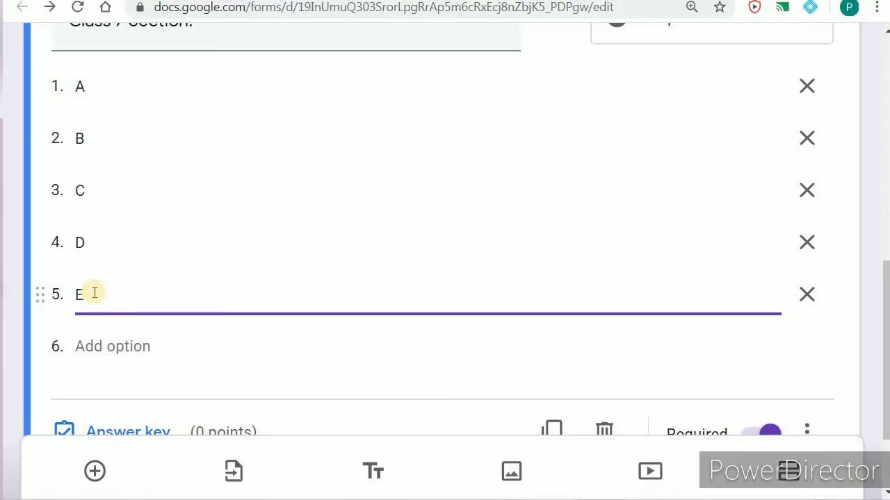
click(95, 346)
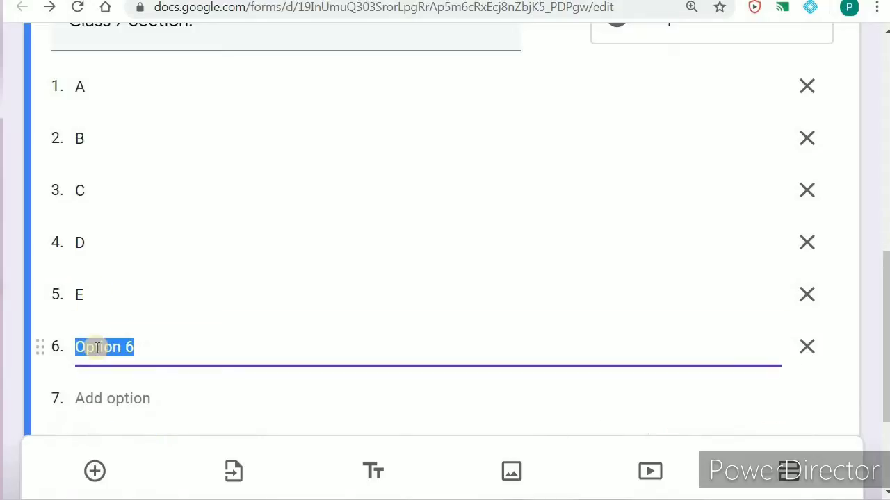
text(F)
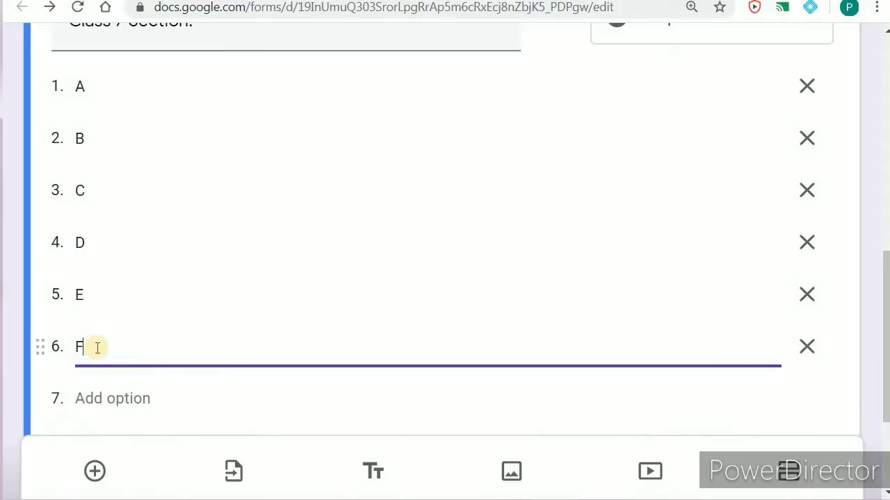
click(112, 399)
text(G)
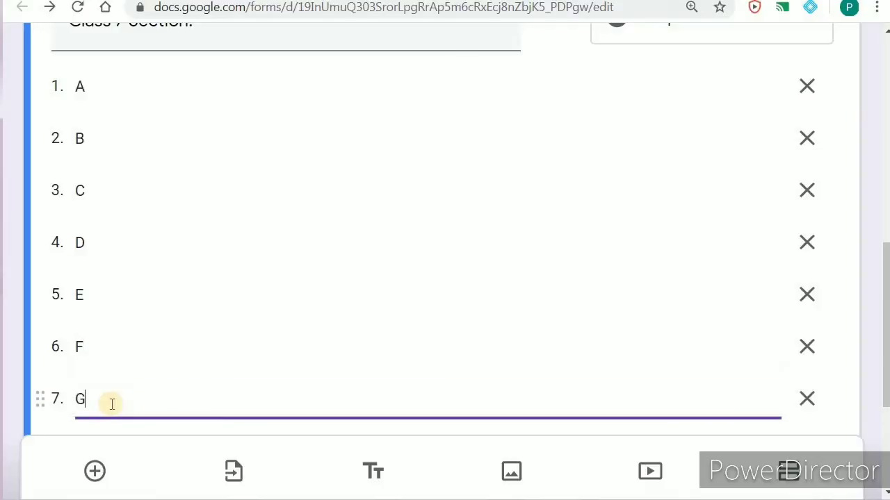
Try making the Class 7 Section question optional and set it back to required
scroll(382, 328, down, 3)
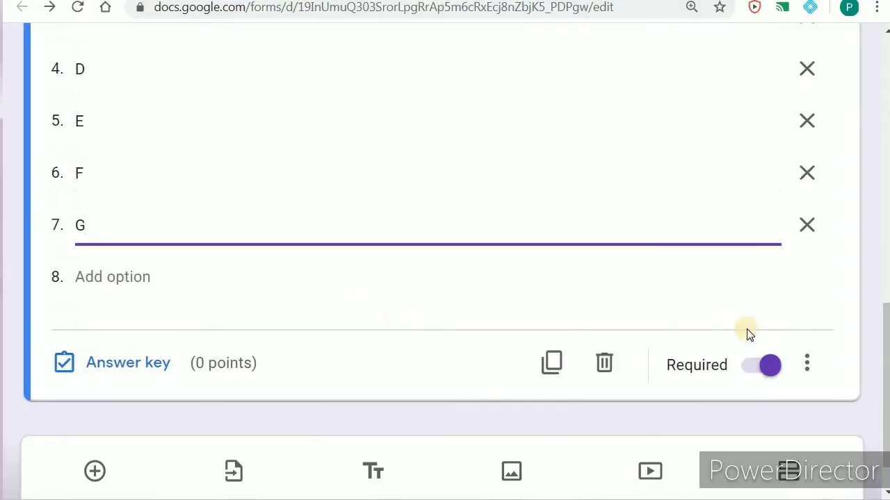
click(768, 366)
click(758, 364)
Open the form's preview and look through the header and both questions
scroll(666, 271, up, 1)
scroll(497, 253, up, 10)
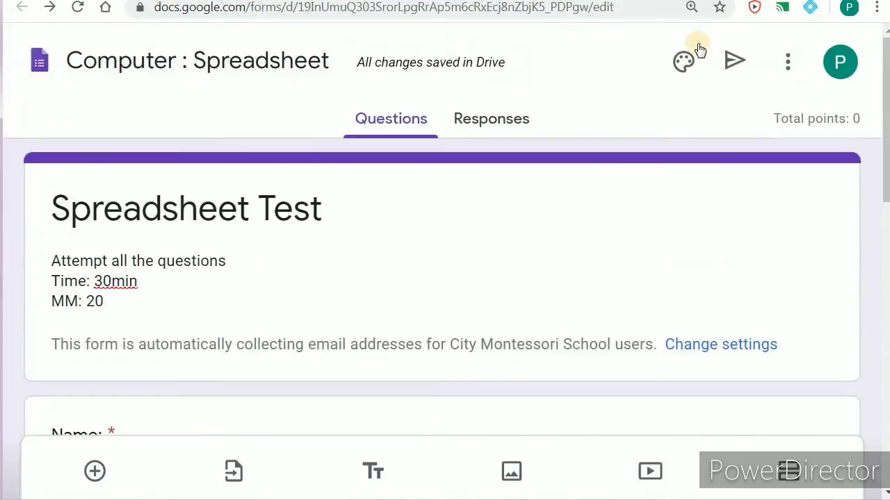
click(788, 62)
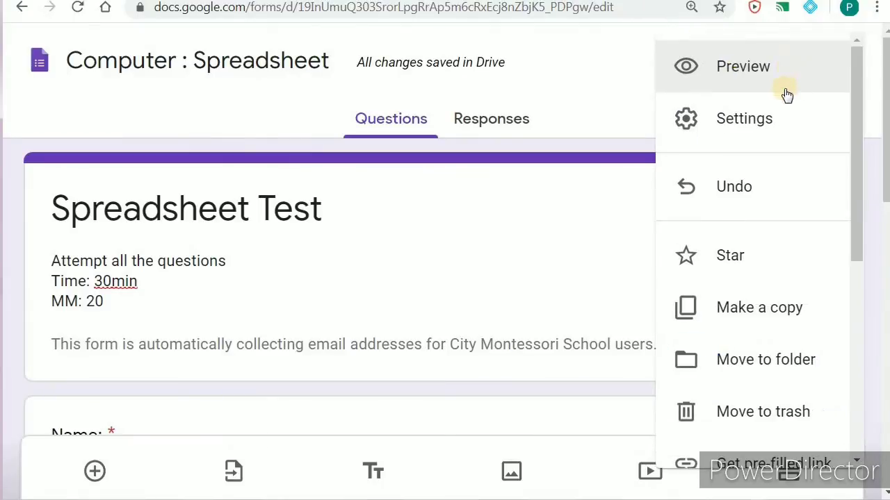
click(753, 64)
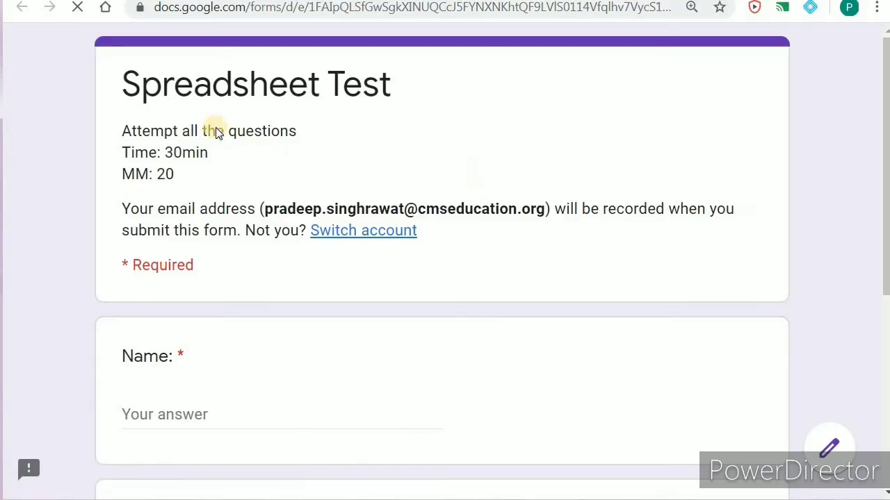
scroll(330, 209, down, 2)
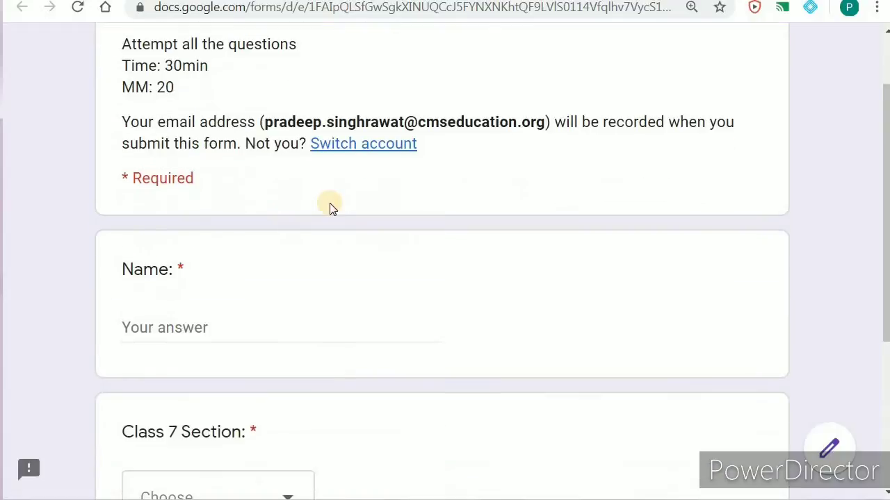
scroll(330, 209, down, 3)
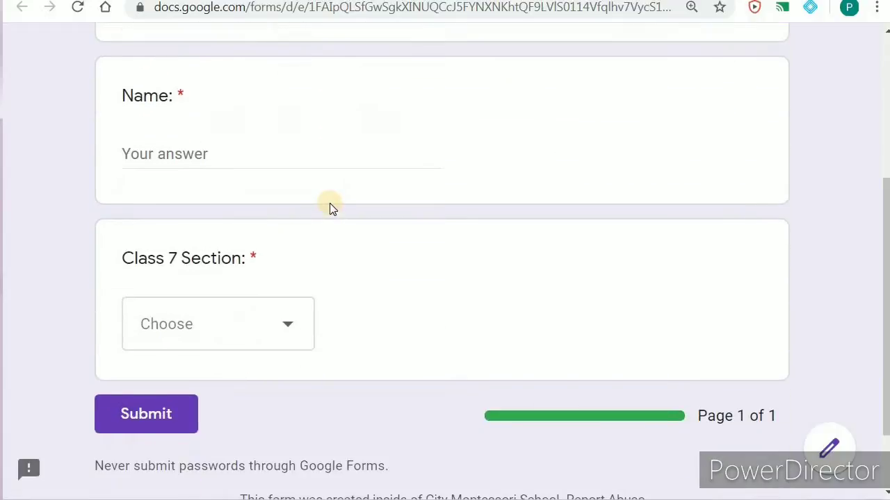
Check the Class 7 Section choices, the progress bar and the required marks in the form preview
click(289, 328)
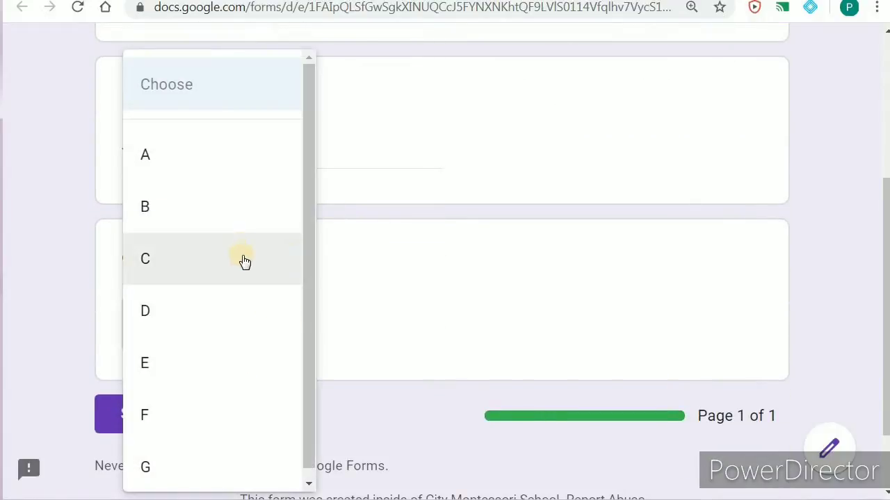
click(364, 261)
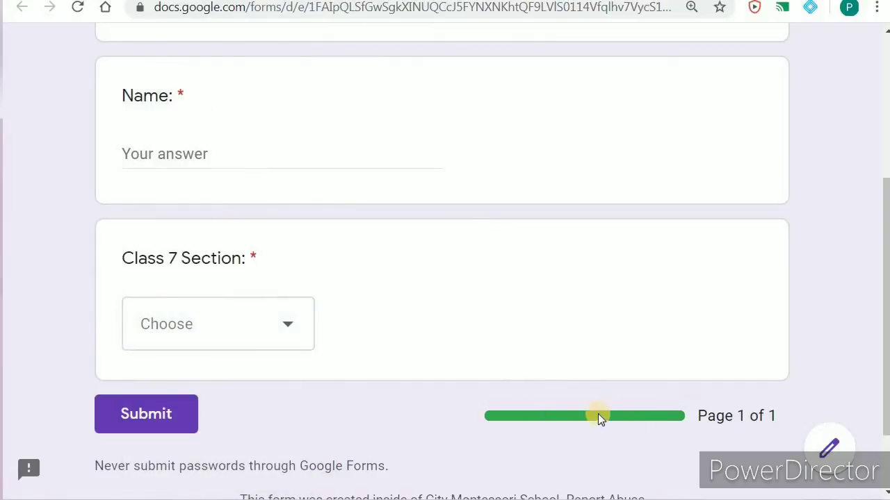
scroll(410, 240, up, 3)
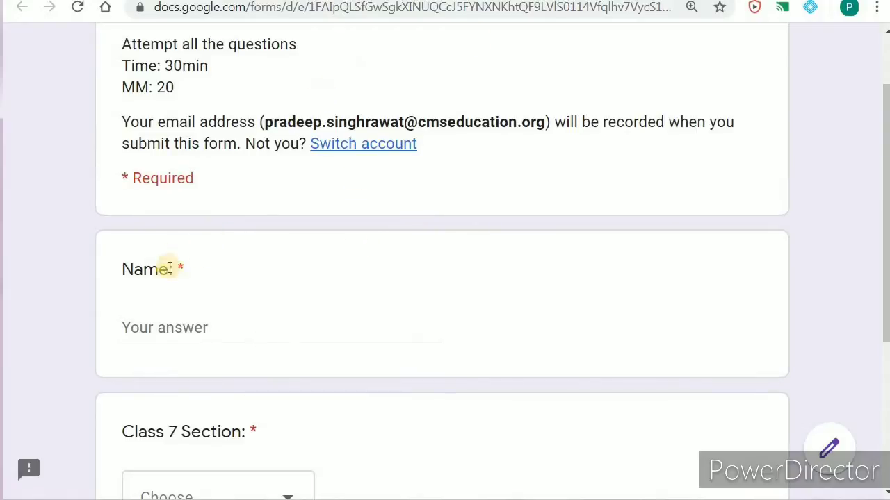
drag(132, 179, 217, 179)
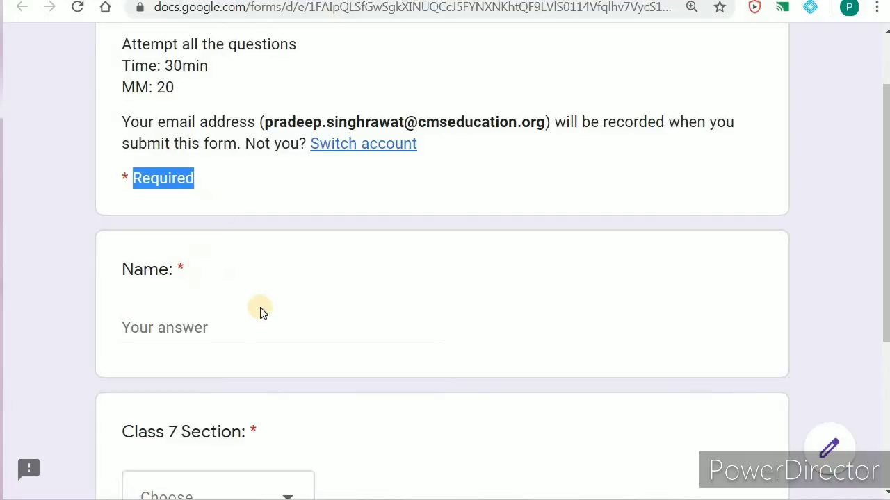
scroll(261, 312, down, 3)
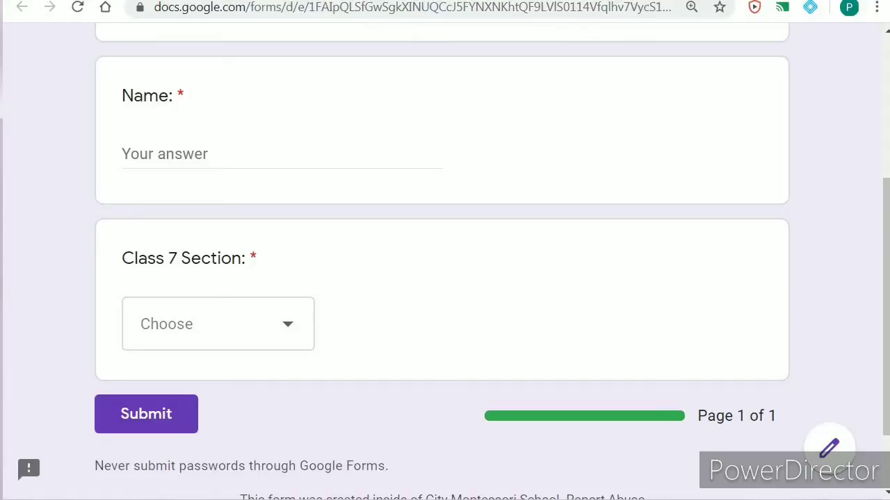
Return to the form editor and add a multiple choice question titled "Identify the figure" after the section question
key(ctrl+shift+Tab)
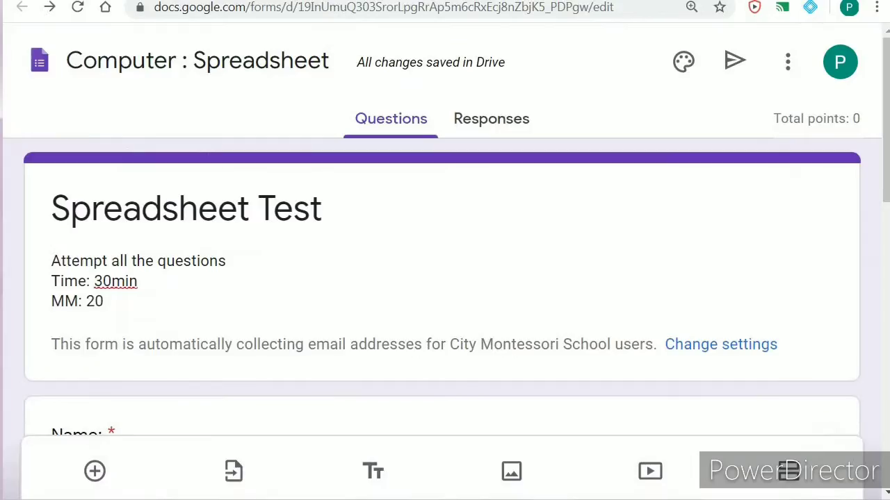
scroll(368, 226, down, 3)
scroll(368, 229, down, 8)
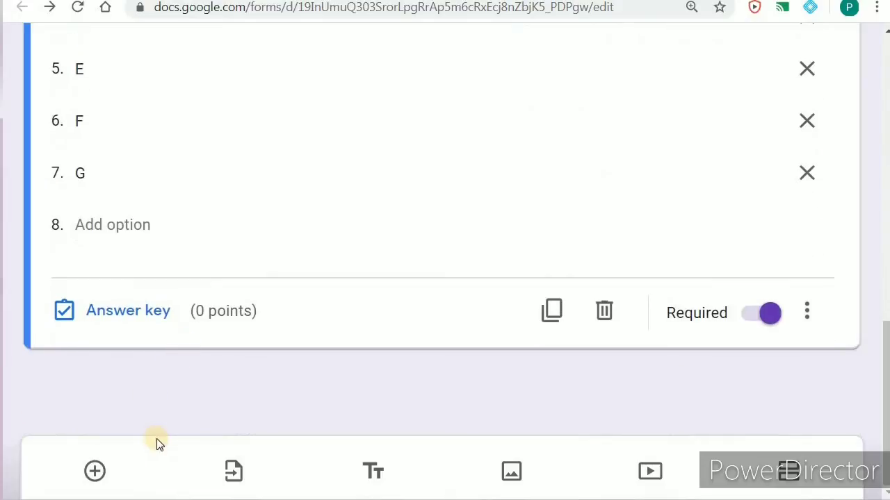
click(95, 472)
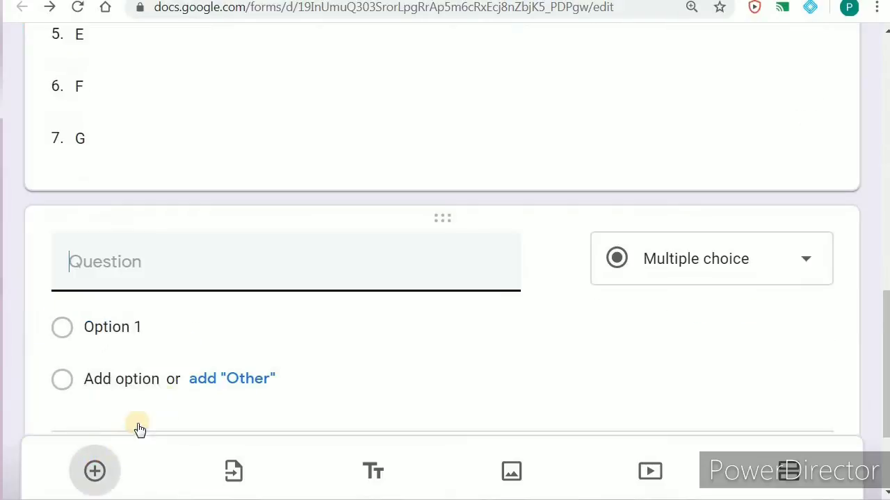
click(132, 261)
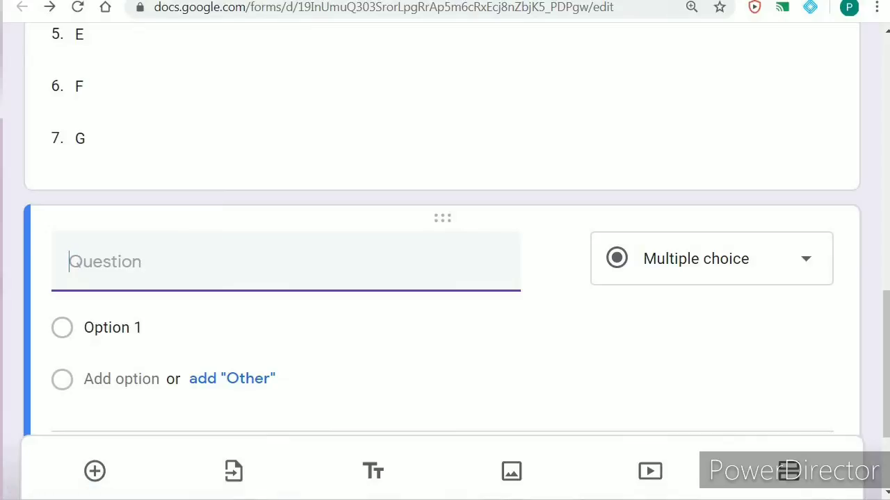
text(Identify the figure)
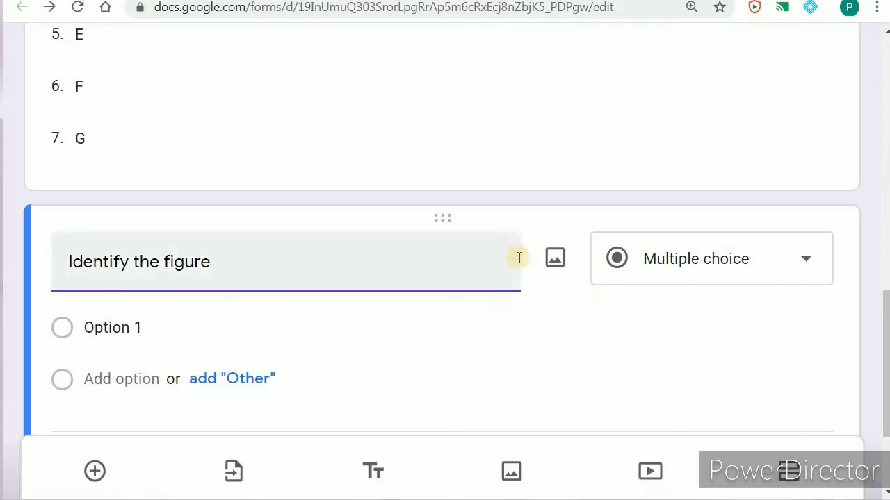
Insert the Chrysanthemum picture from the Sample Pictures folder into the "Identify the figure" question
click(554, 260)
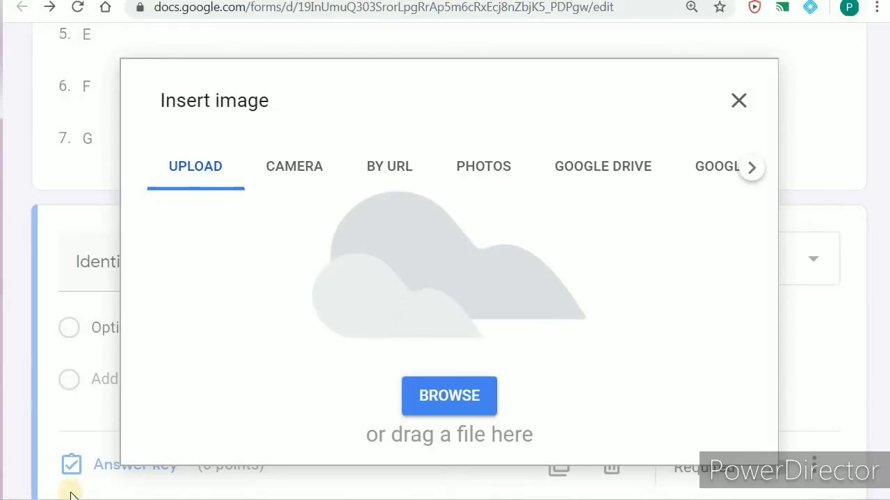
click(463, 396)
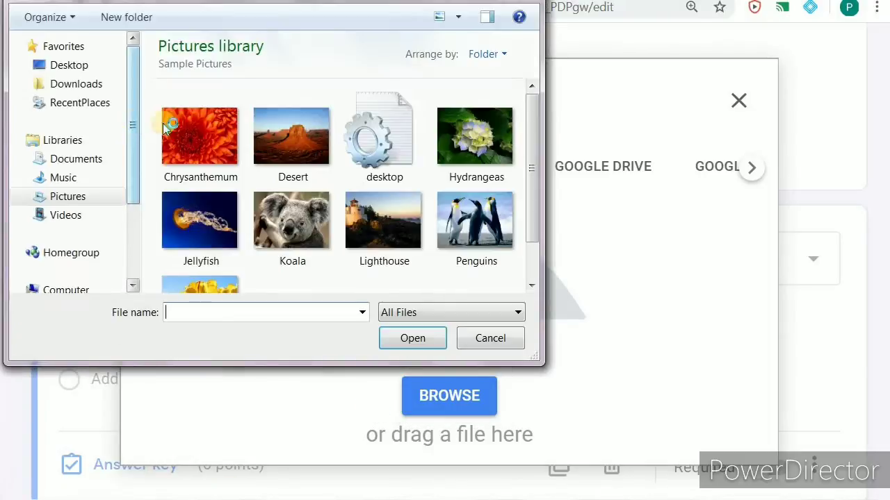
click(208, 139)
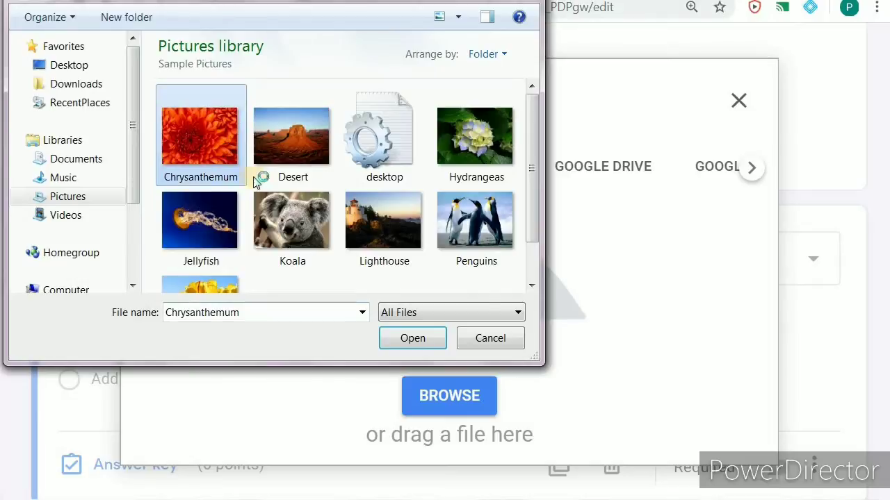
click(415, 338)
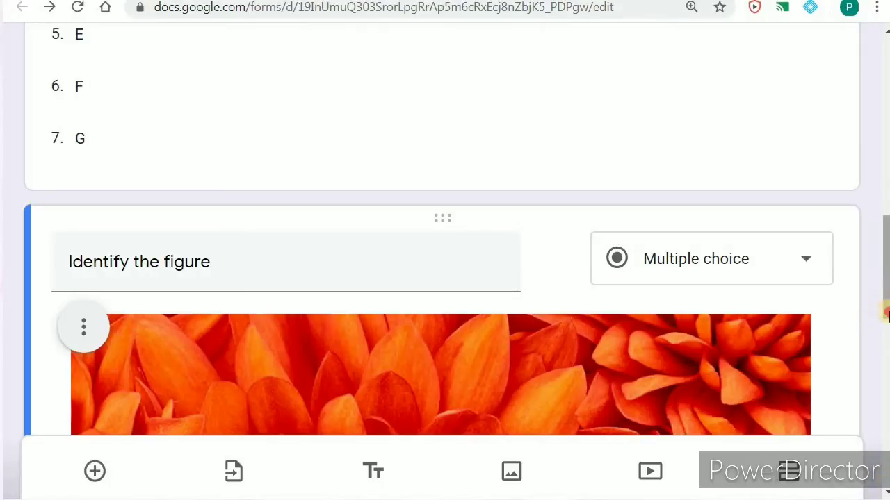
Shrink the chrysanthemum image in the question to about a third of its inserted width
scroll(886, 334, down, 5)
scroll(884, 421, down, 3)
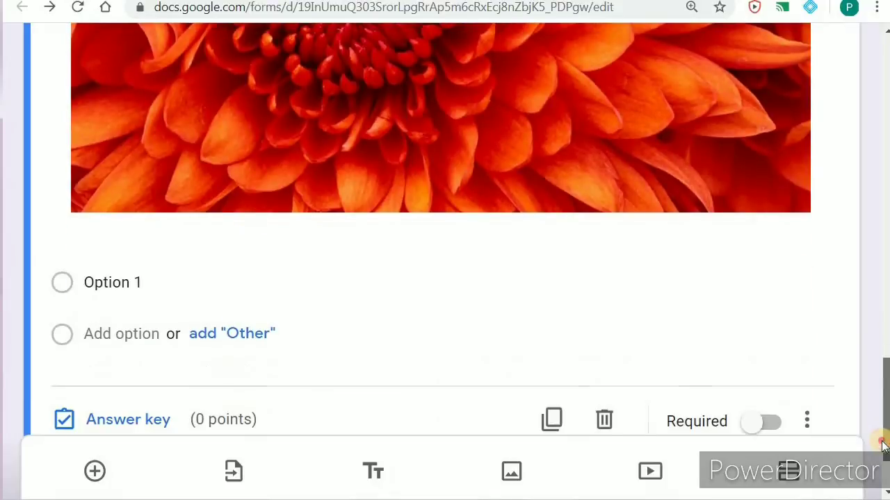
click(774, 207)
drag(809, 206, 632, 144)
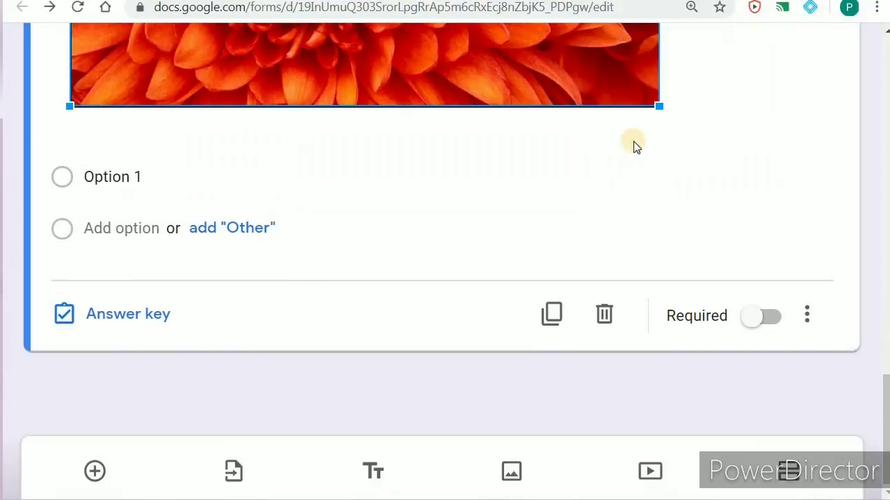
scroll(634, 144, up, 2)
drag(658, 275, 400, 137)
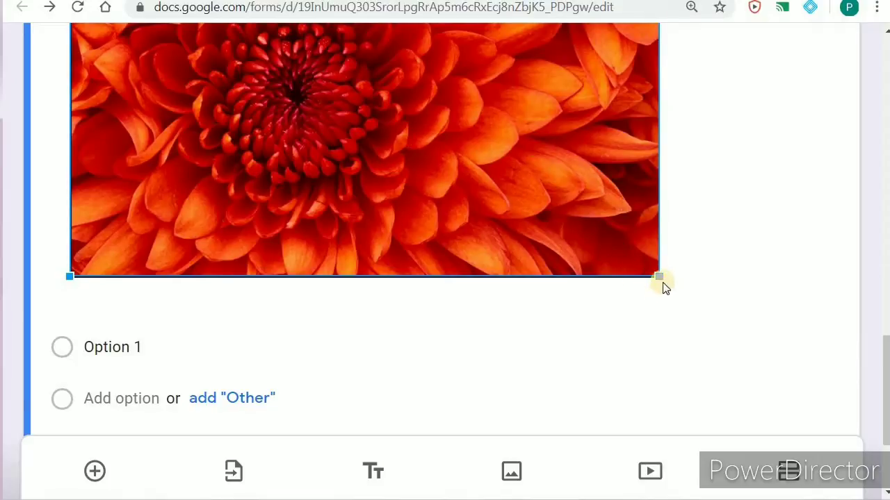
drag(656, 275, 365, 92)
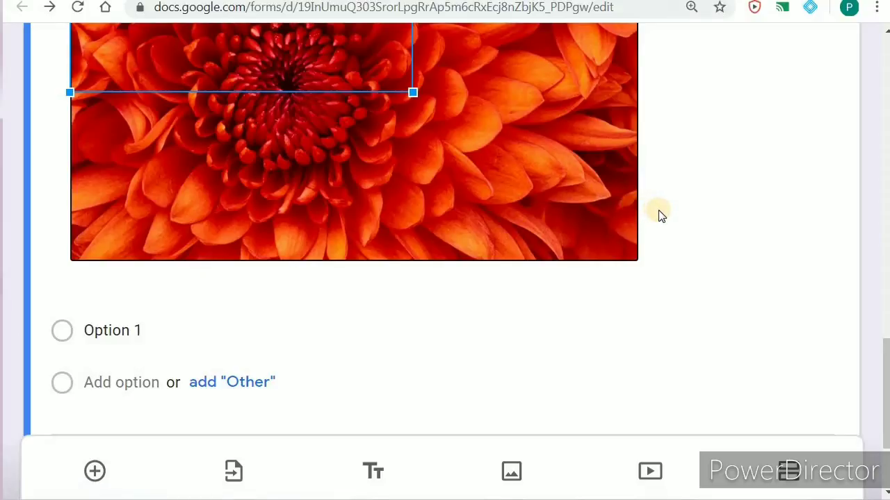
scroll(659, 216, up, 3)
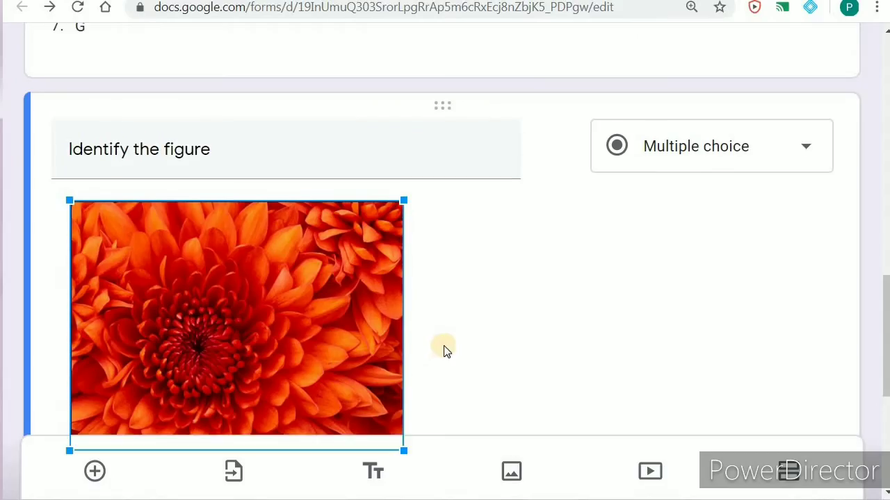
scroll(445, 351, down, 3)
drag(402, 275, 328, 198)
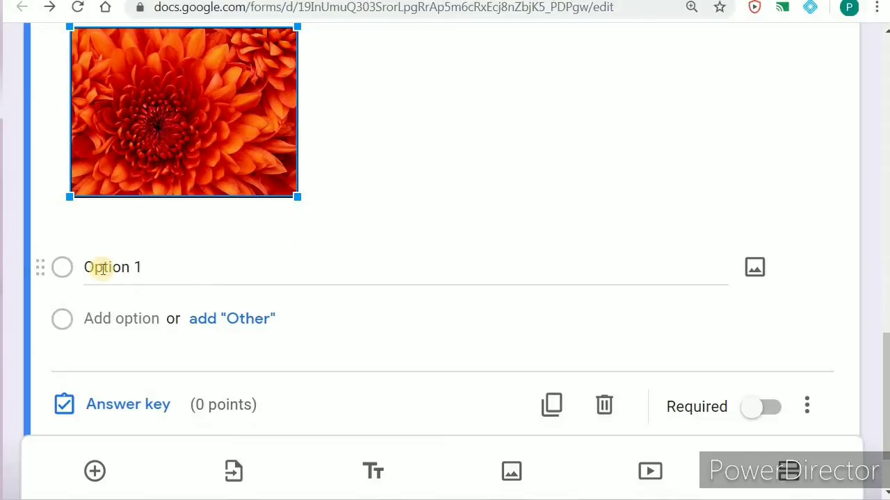
Enter the choices Rose, Jasmine and Sun Flower for the "Identify the figure" question and make it required
click(146, 293)
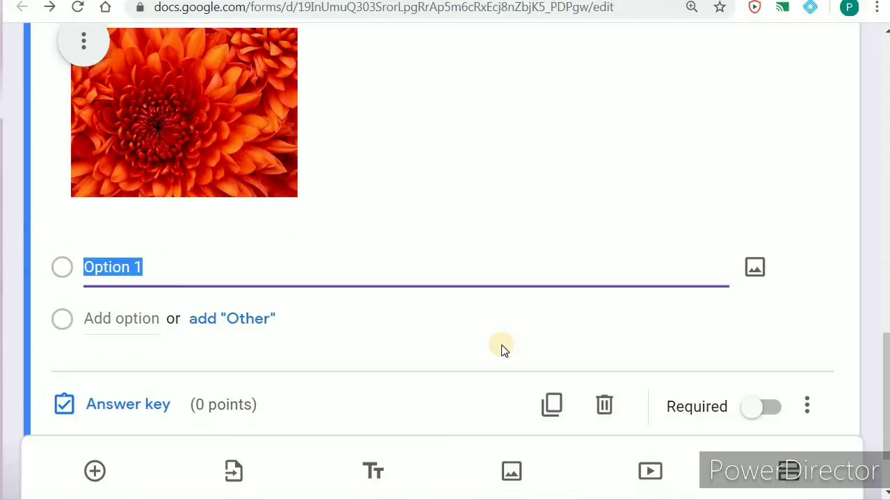
text(Rose)
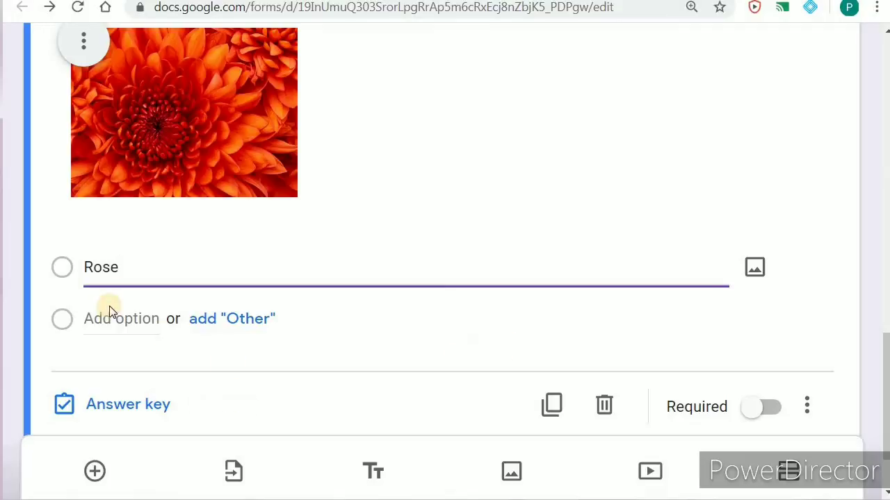
click(109, 306)
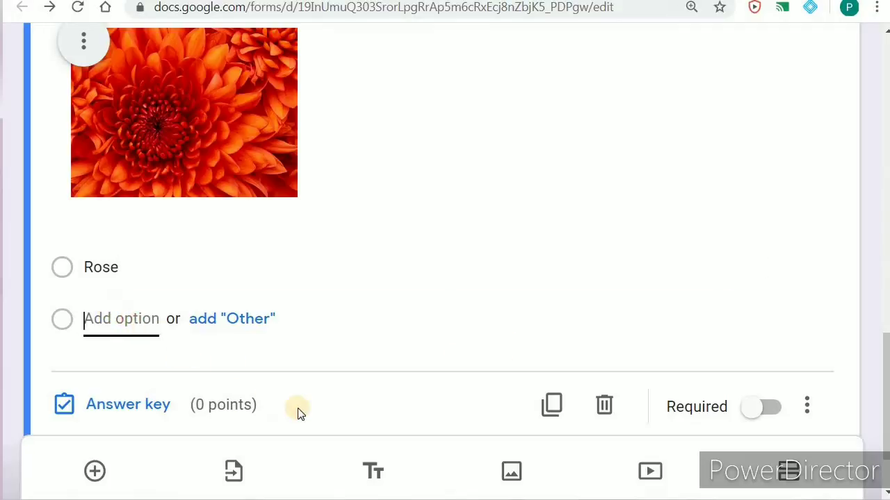
text(Jasmine)
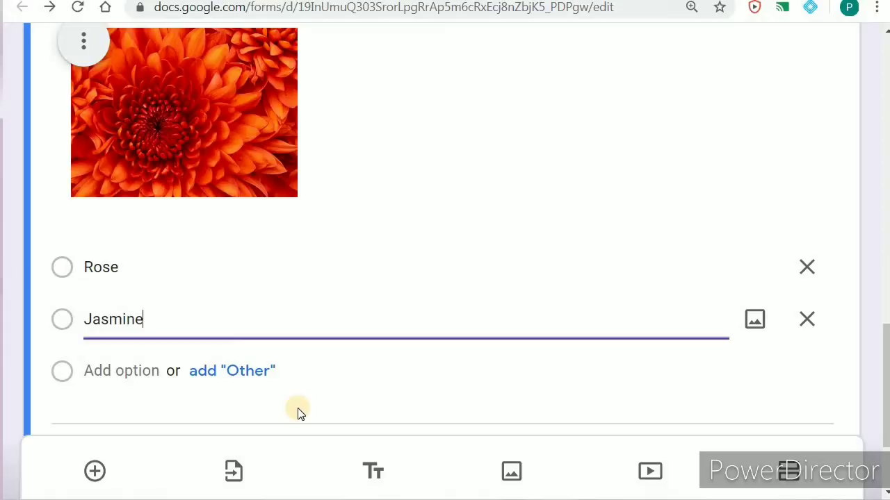
click(129, 370)
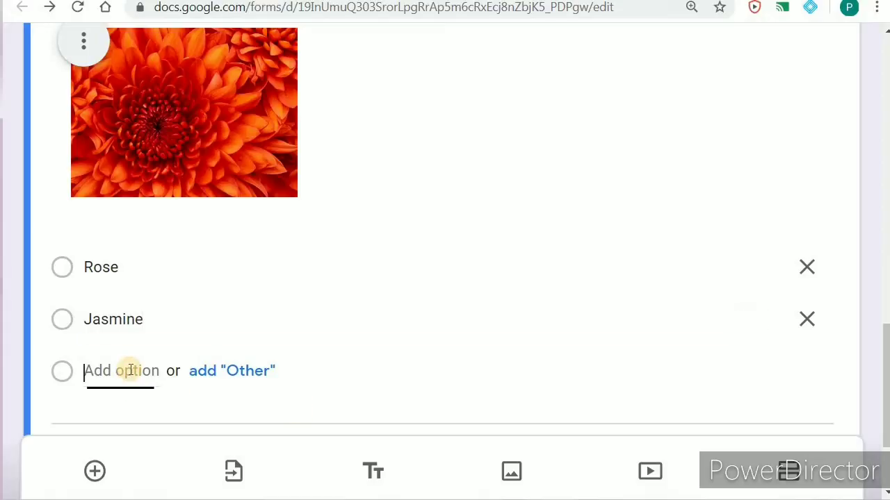
text(Sun Flower)
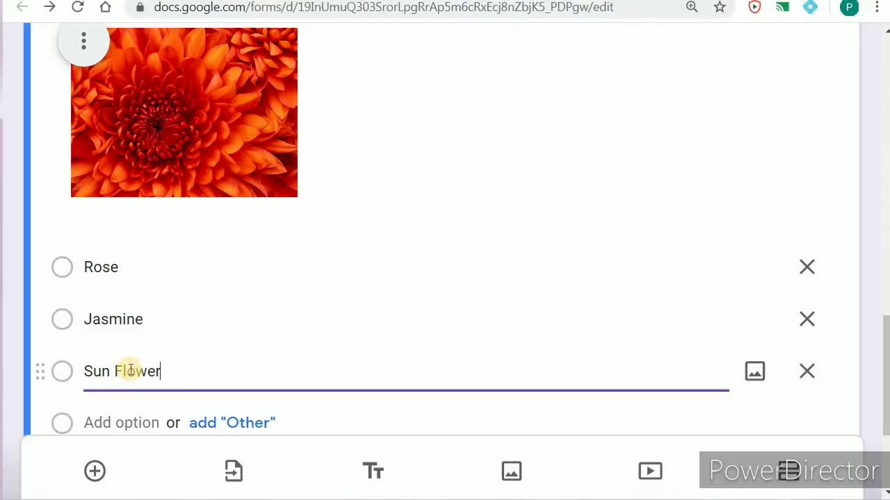
scroll(278, 355, down, 3)
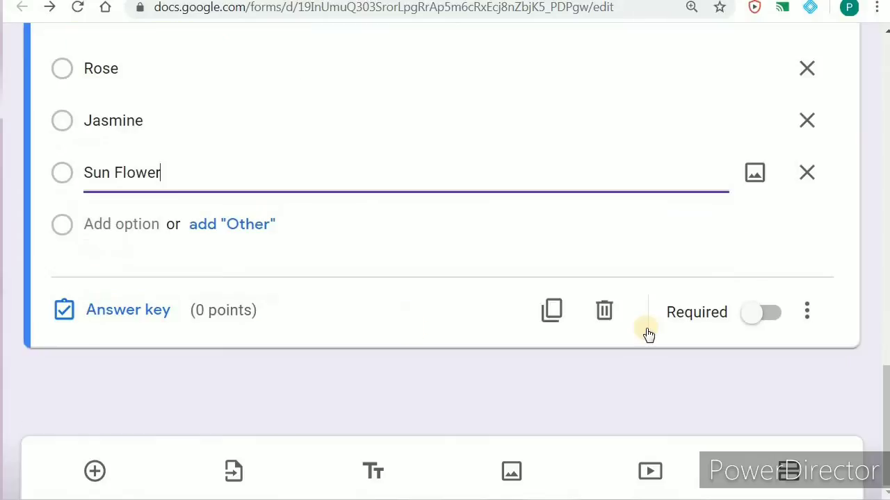
click(757, 316)
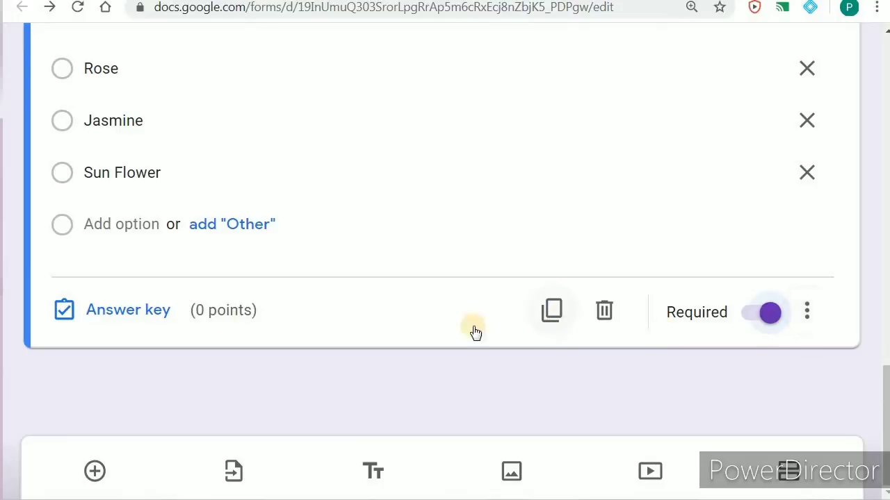
Set the question's answer key to 2 points with Sun Flower as the correct answer
click(132, 311)
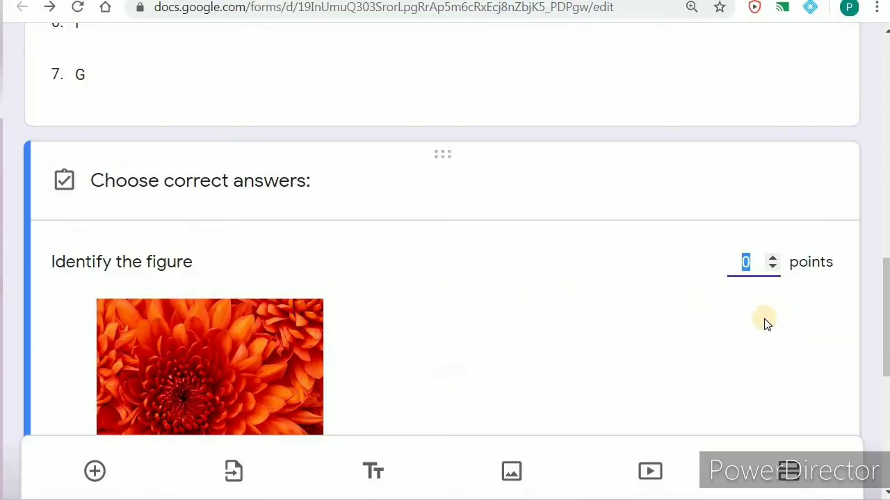
scroll(764, 323, down, 3)
scroll(760, 324, up, 3)
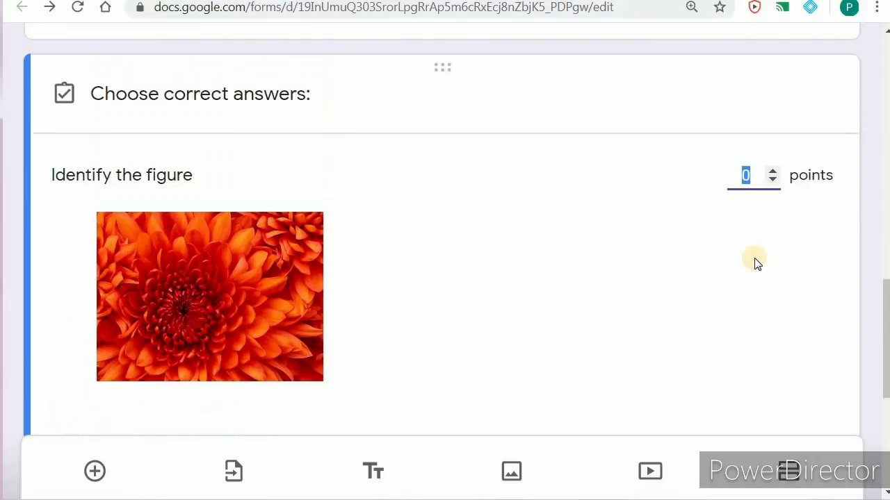
click(773, 174)
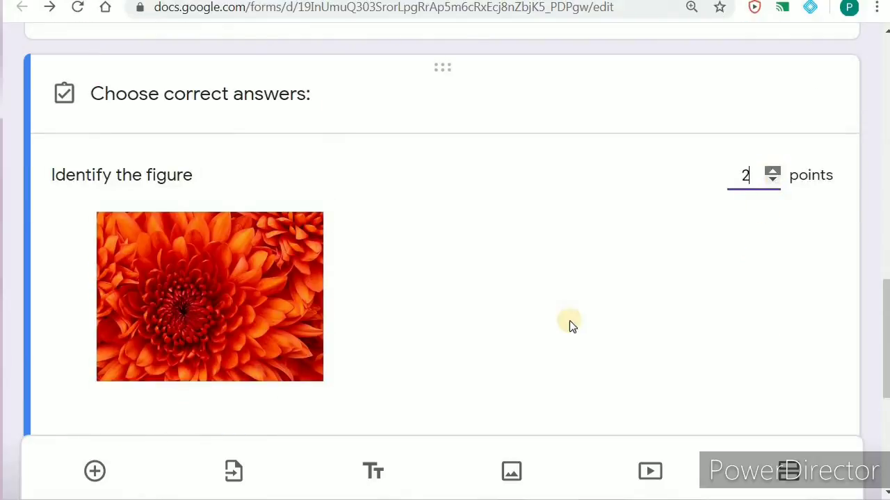
scroll(521, 336, down, 4)
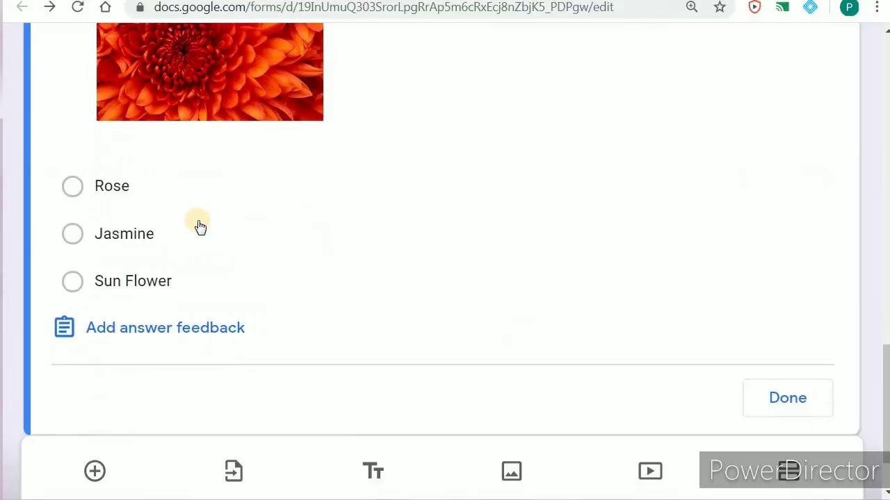
click(73, 281)
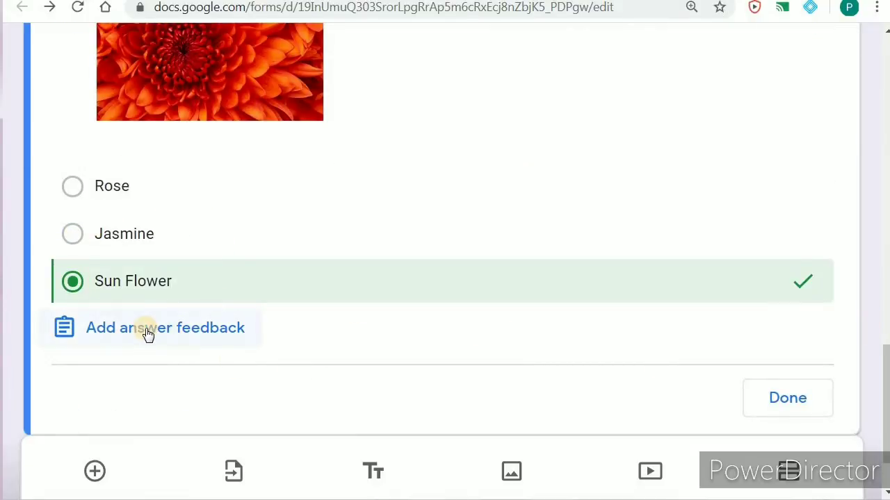
Write the answer feedback "This is incorrect. Work hard." for incorrect answers to the figure question
click(200, 330)
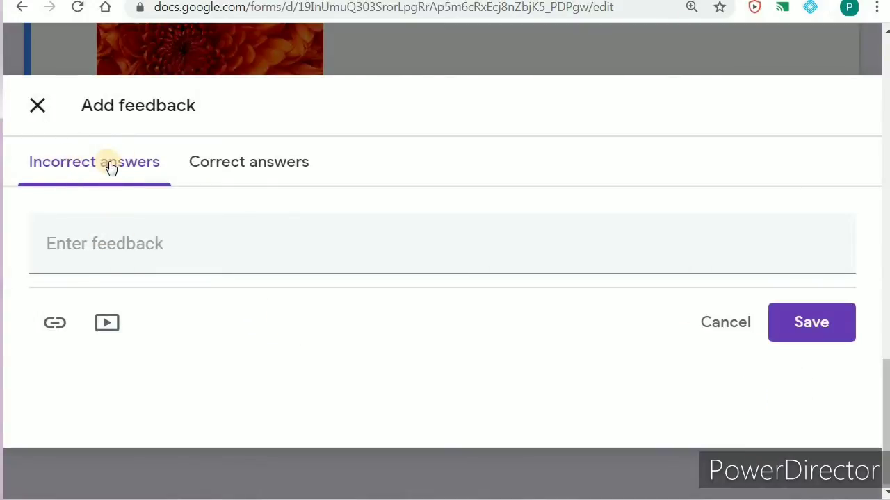
click(95, 252)
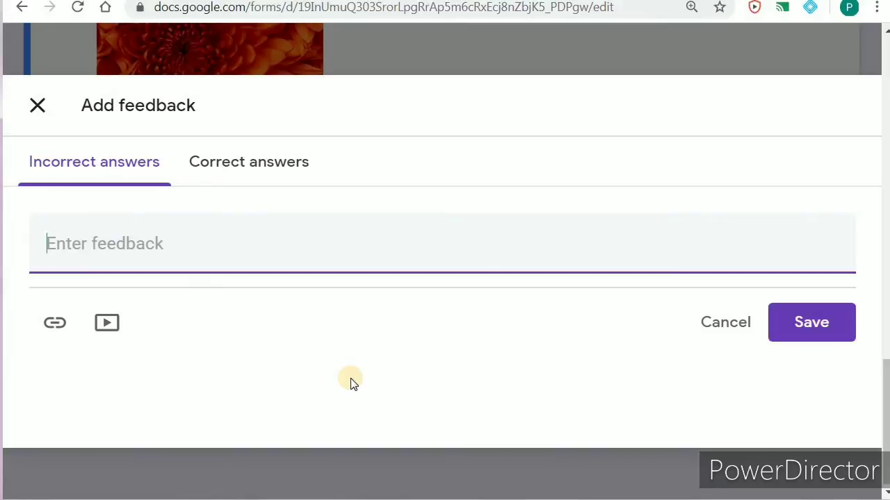
text(T)
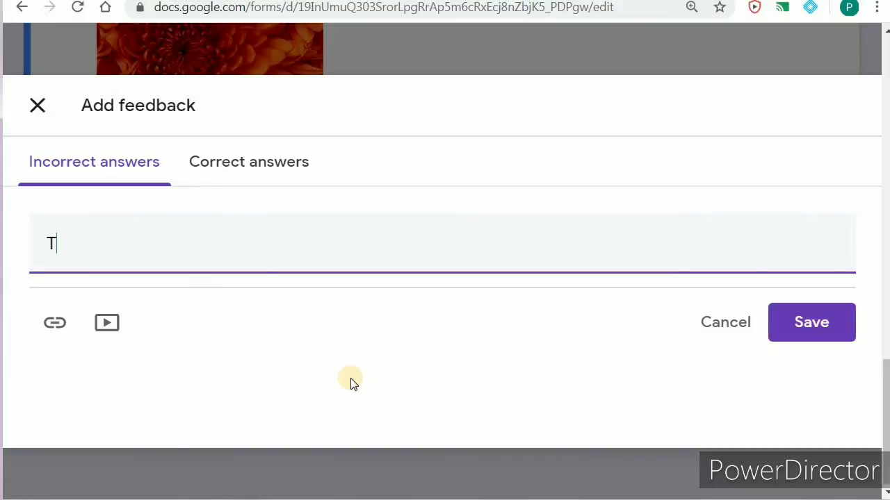
key(BackSpace)
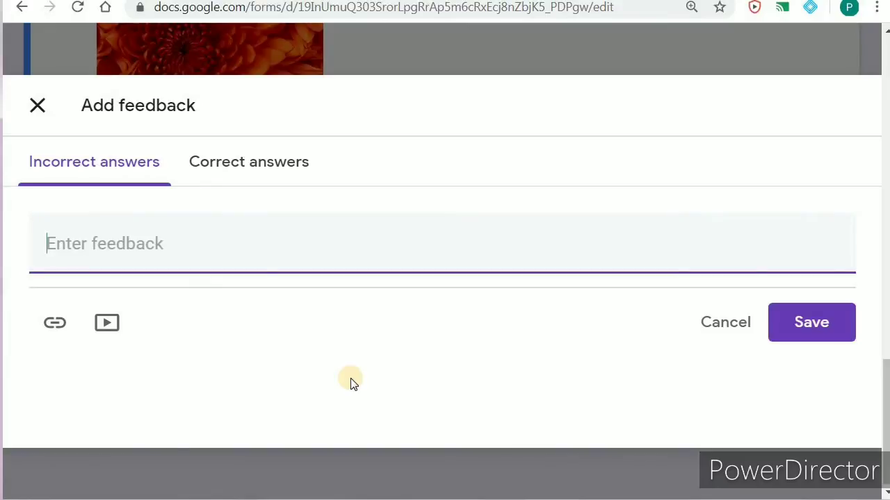
text(This is incorrect.)
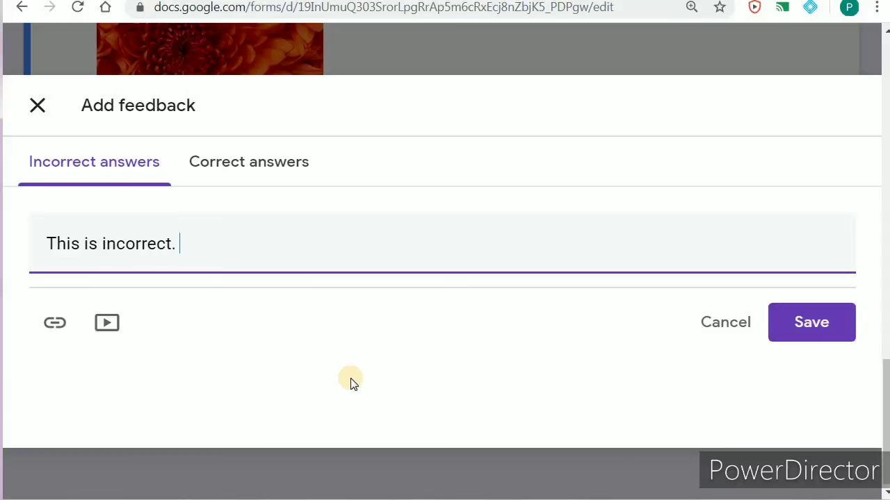
text(Work hard.)
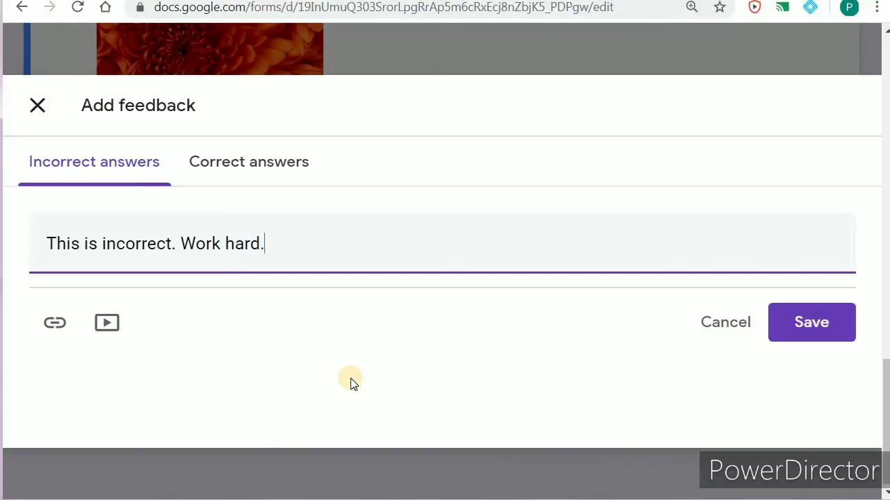
Write the feedback "Well done" for correct answers, save the feedback and finish the answer key
click(280, 164)
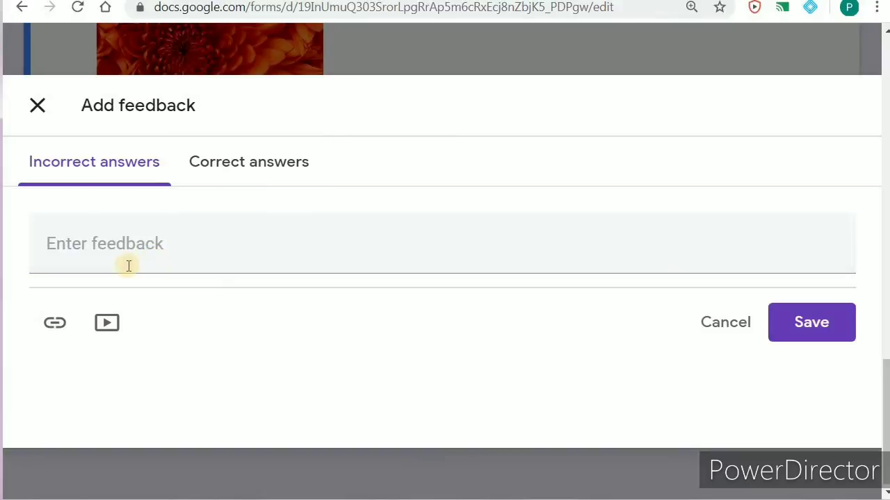
click(128, 256)
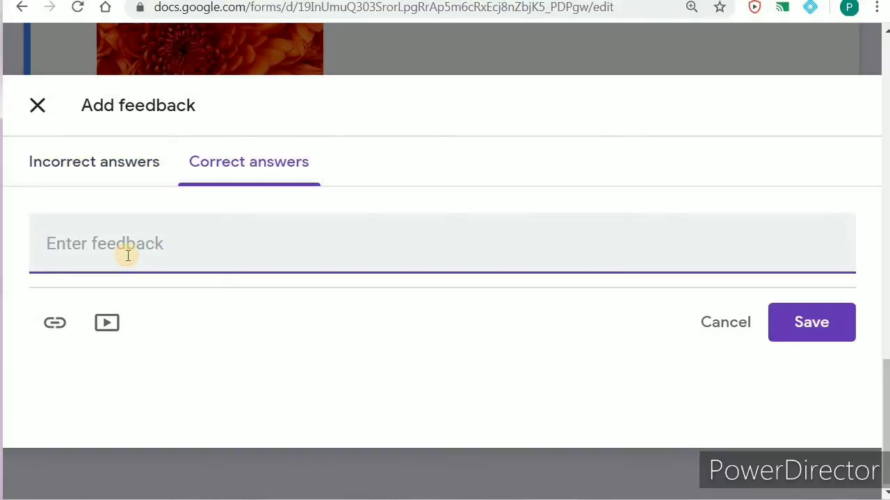
text(Well done)
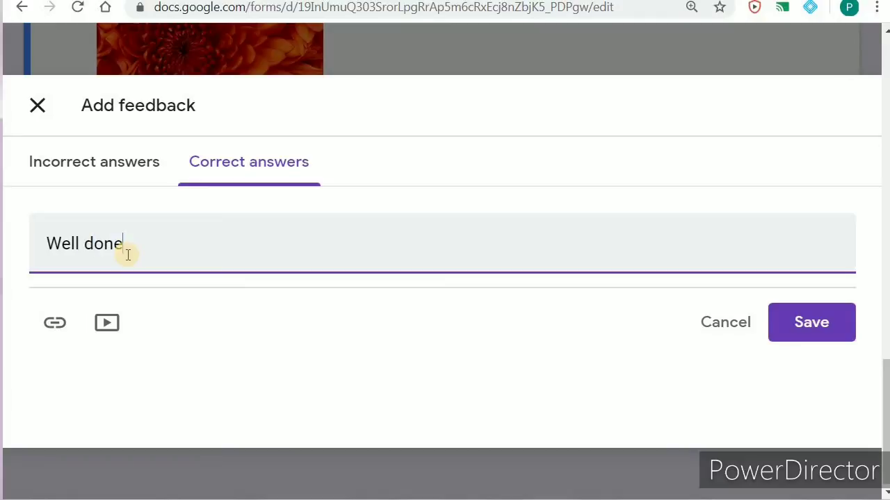
click(829, 335)
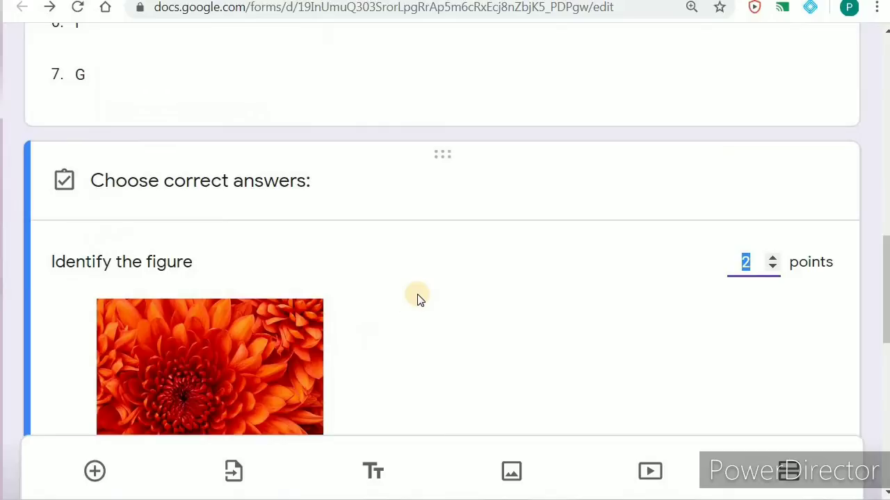
scroll(417, 295, down, 3)
scroll(417, 299, down, 5)
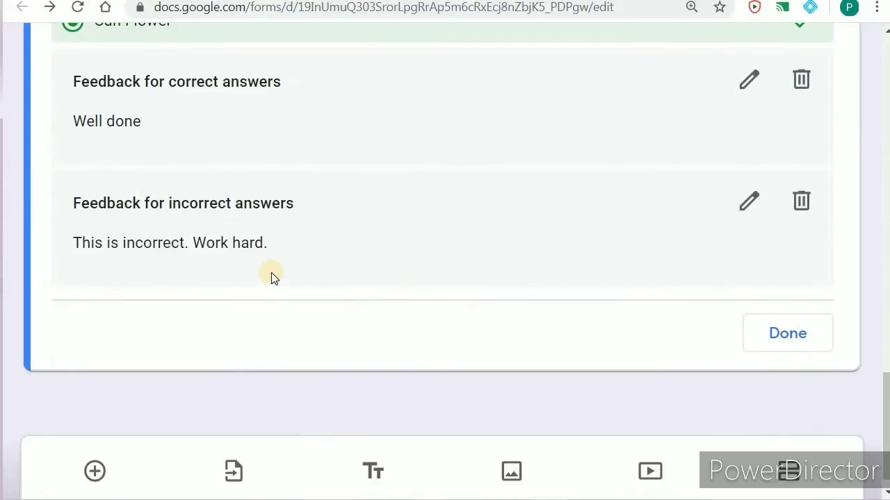
click(806, 342)
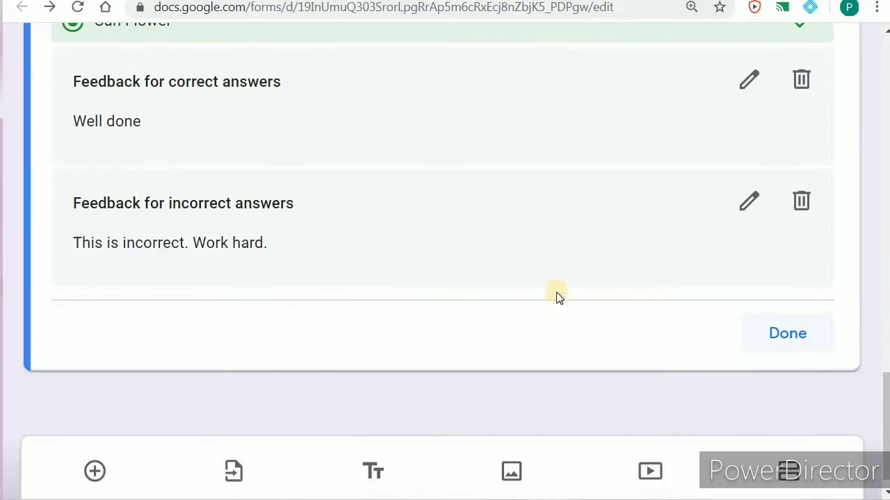
Add a new question titled "Select the input devices" and set its type to Checkboxes
scroll(481, 333, down, 4)
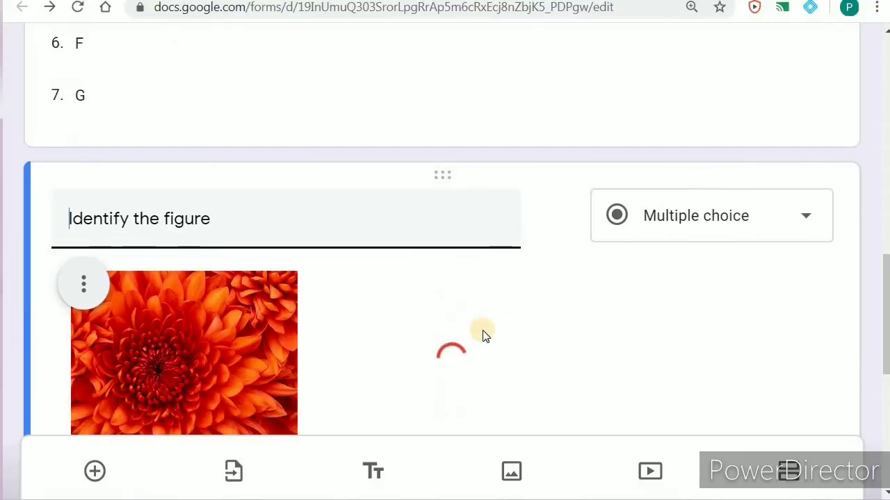
scroll(483, 334, down, 1)
scroll(420, 308, down, 2)
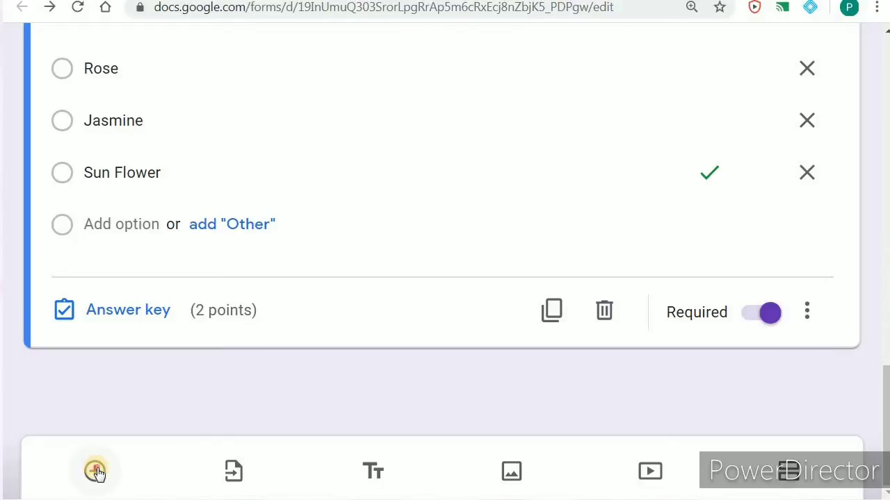
click(95, 472)
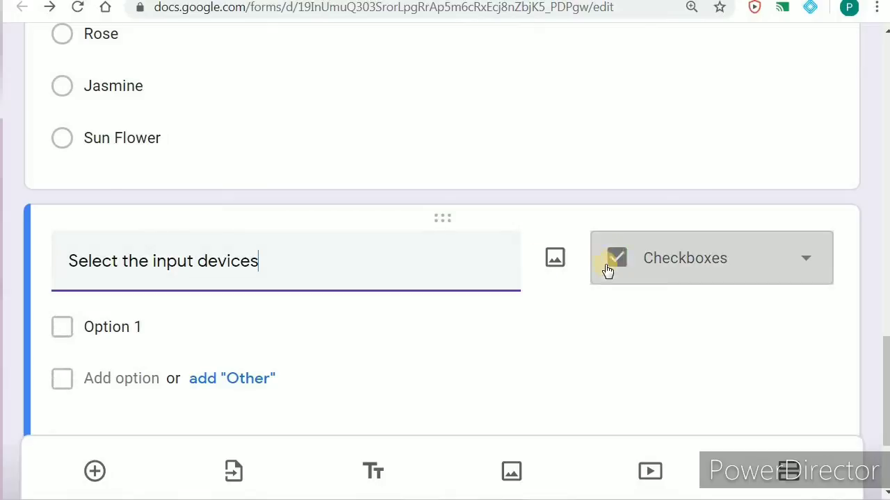
click(629, 257)
click(664, 262)
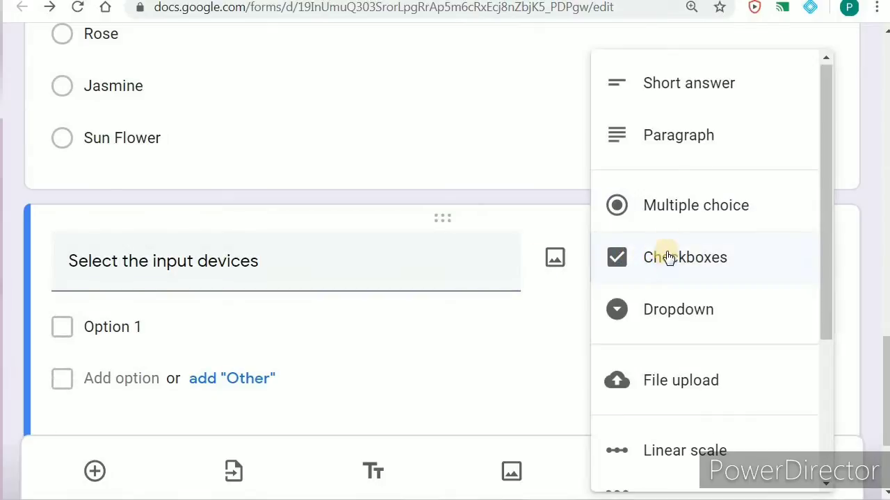
click(663, 262)
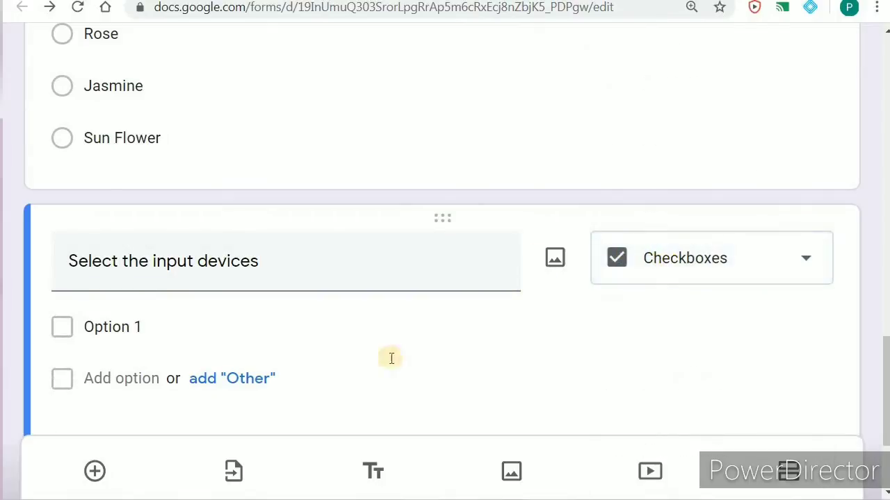
Enter the options keyboard, Hard disk and Mouse for the input devices question and make it required
click(121, 336)
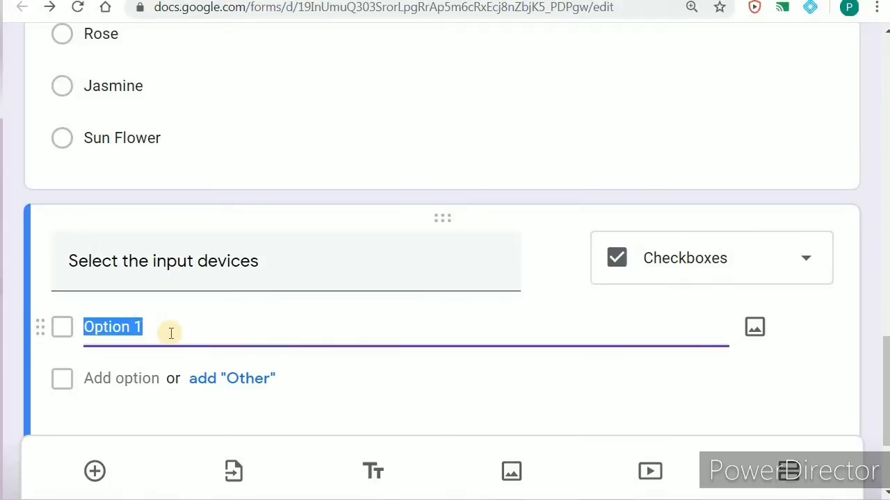
text(keyboard)
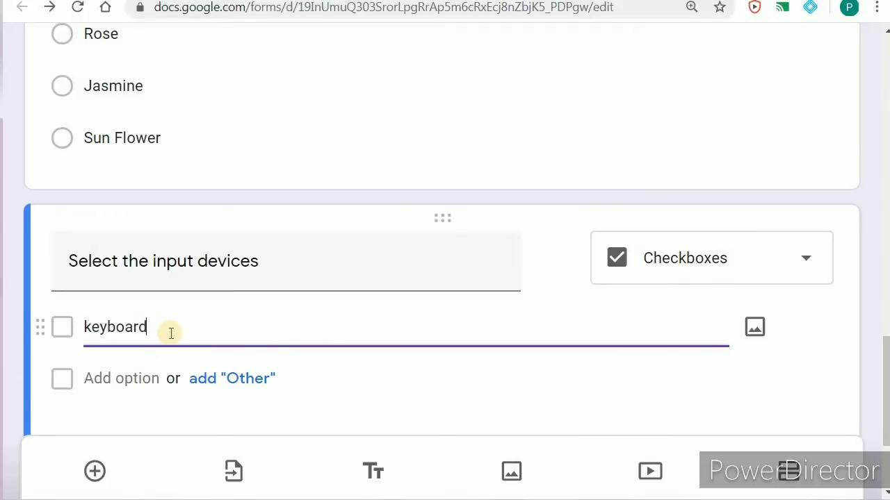
click(143, 378)
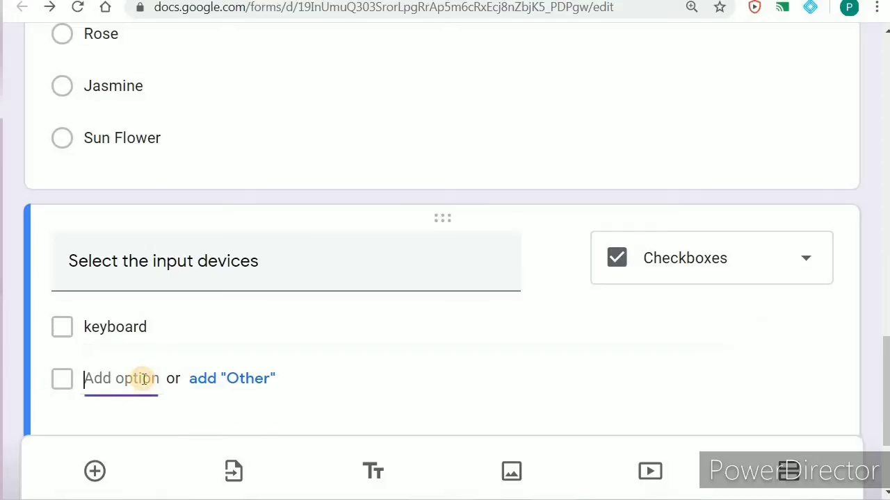
text(Hard disk)
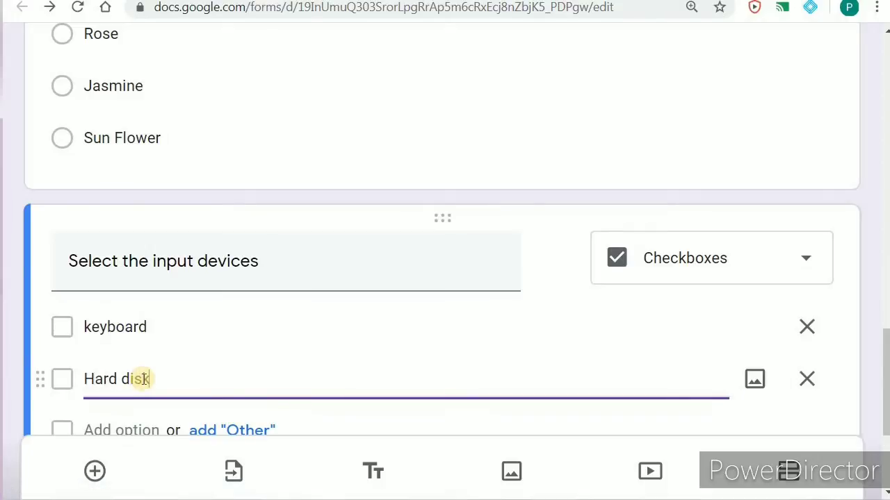
scroll(139, 368, down, 1)
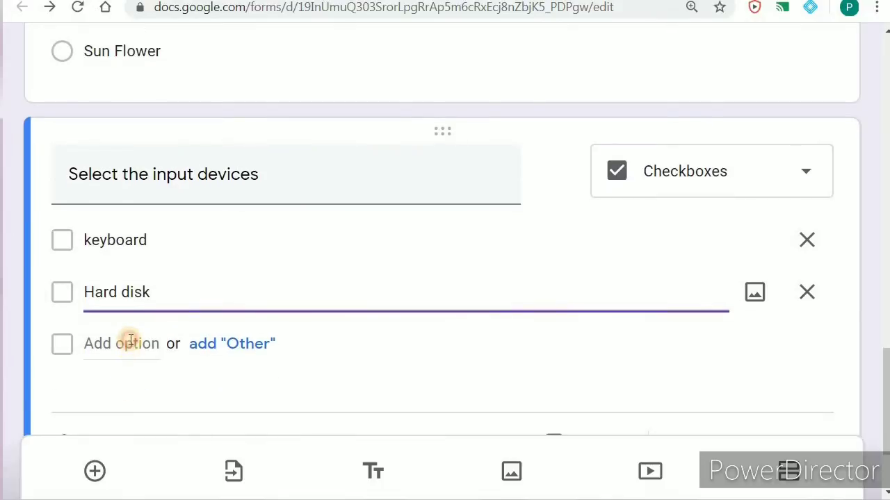
click(130, 342)
text(Mouse)
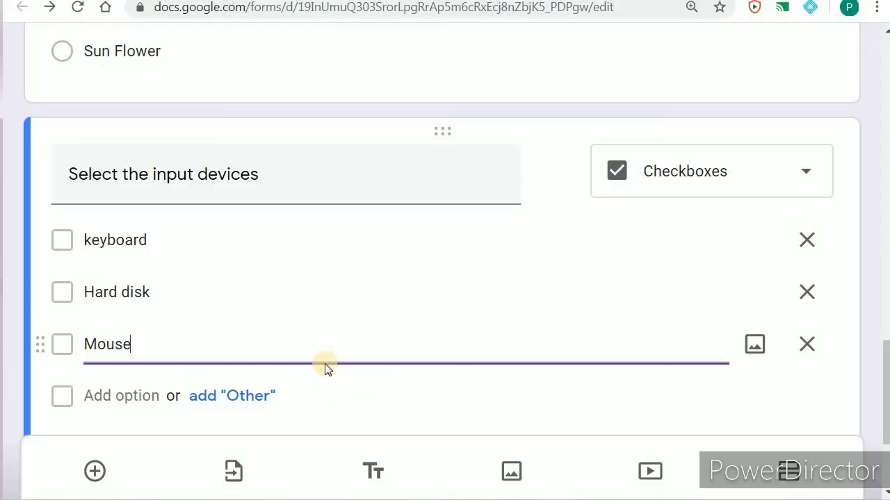
scroll(324, 367, down, 2)
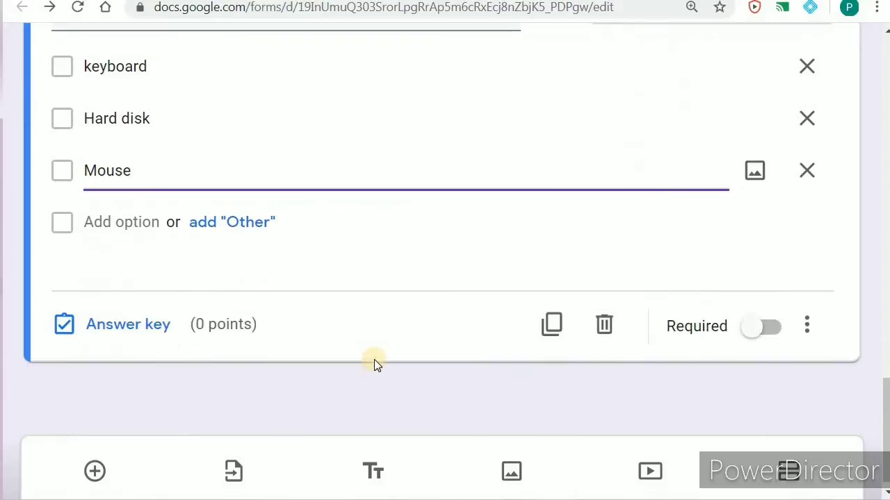
click(755, 336)
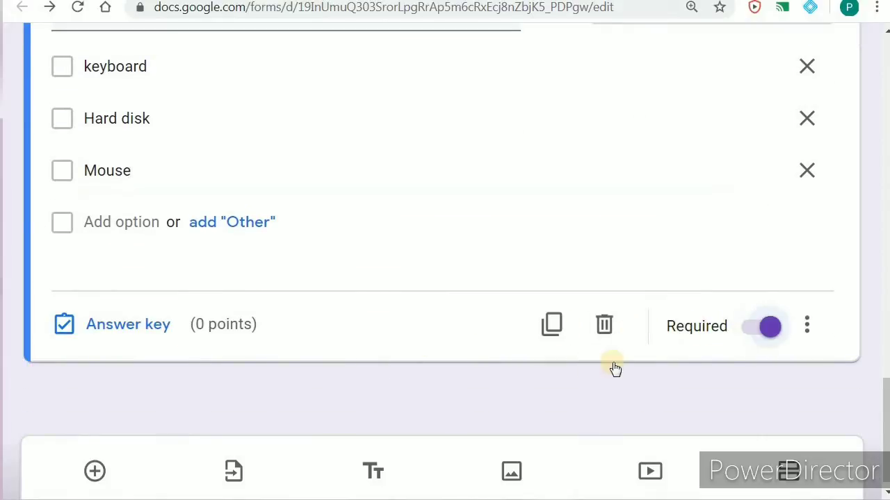
Set the input devices question's answer key to 2 points with keyboard and Mouse as the correct answers
click(132, 323)
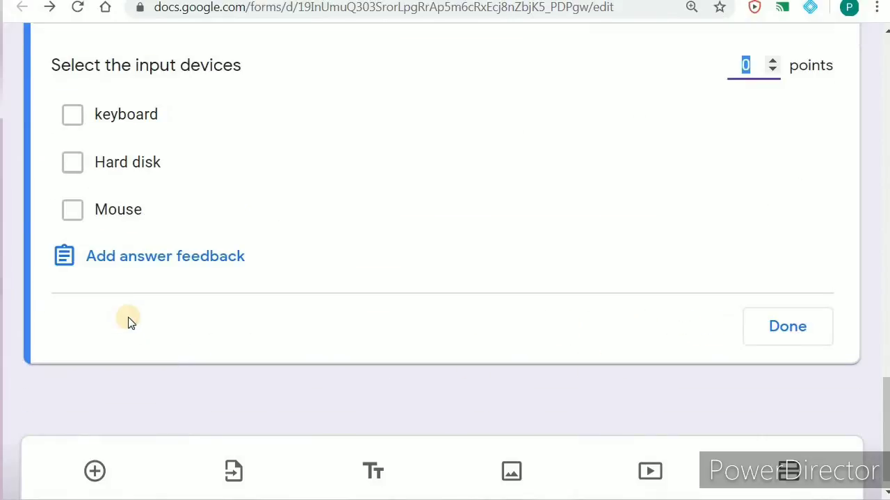
click(773, 61)
click(772, 60)
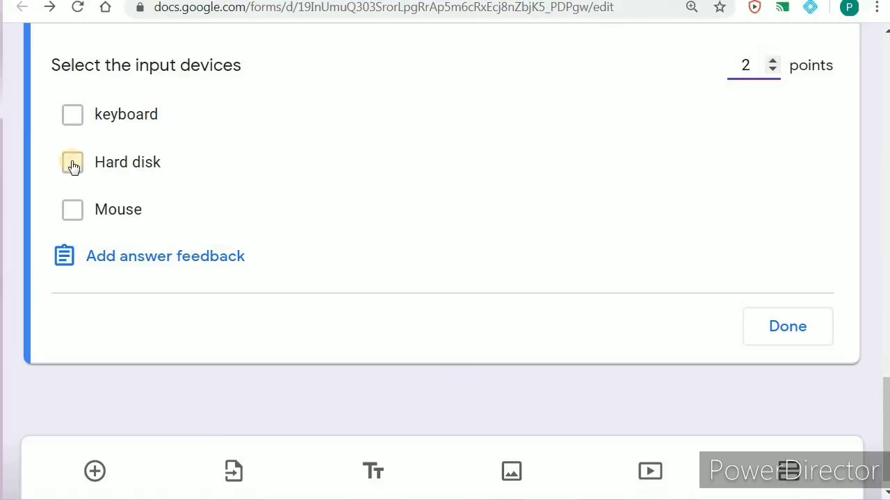
click(73, 116)
click(73, 211)
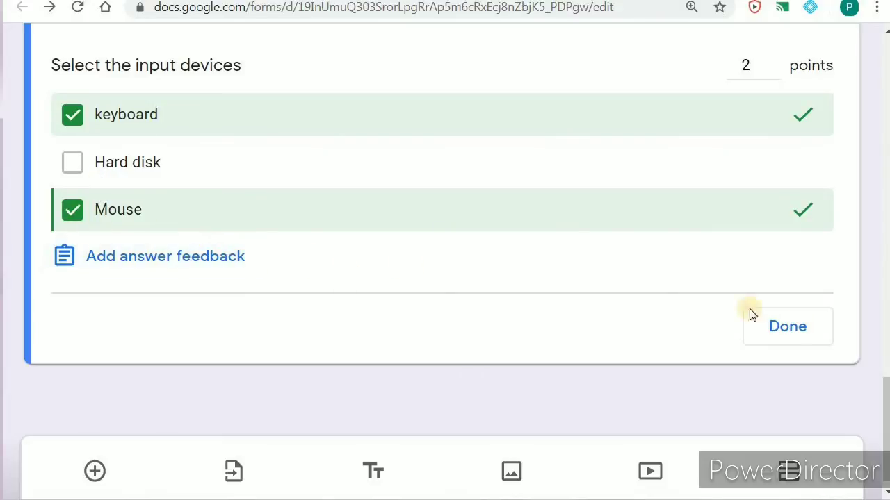
click(801, 328)
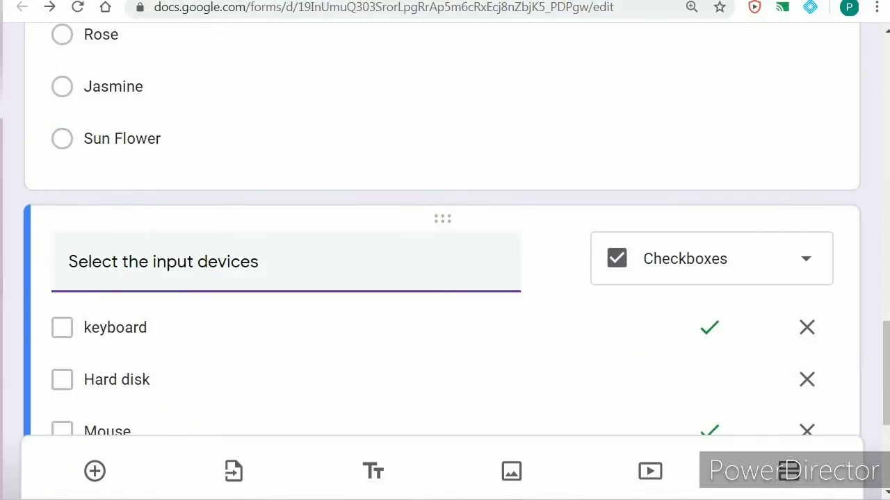
Add a blank multiple choice question after the input devices question and look through the available question types
click(95, 471)
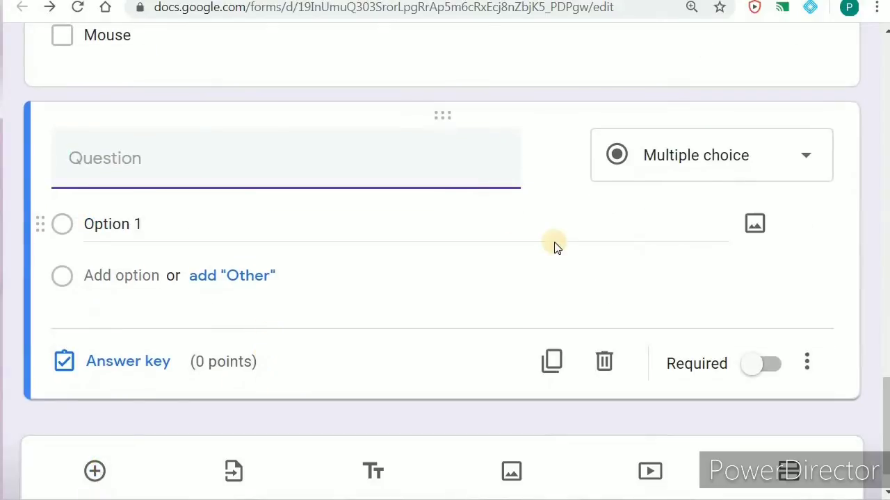
click(809, 160)
scroll(727, 125, up, 1)
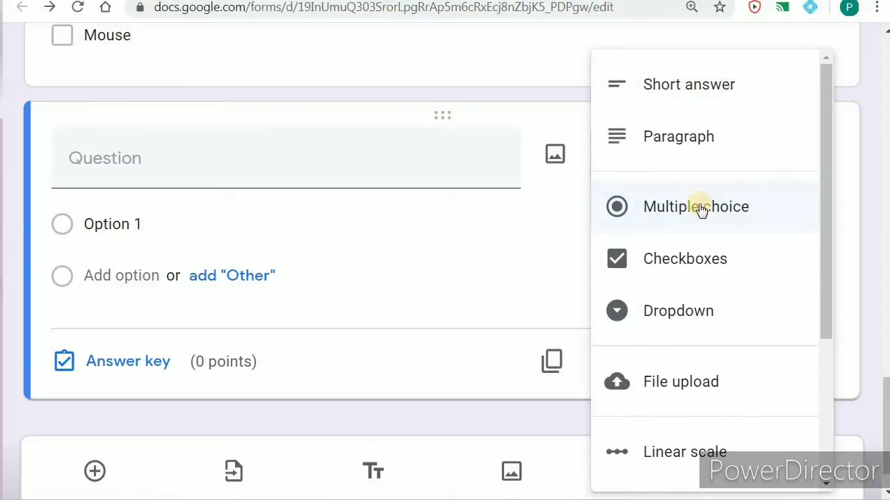
scroll(719, 295, down, 3)
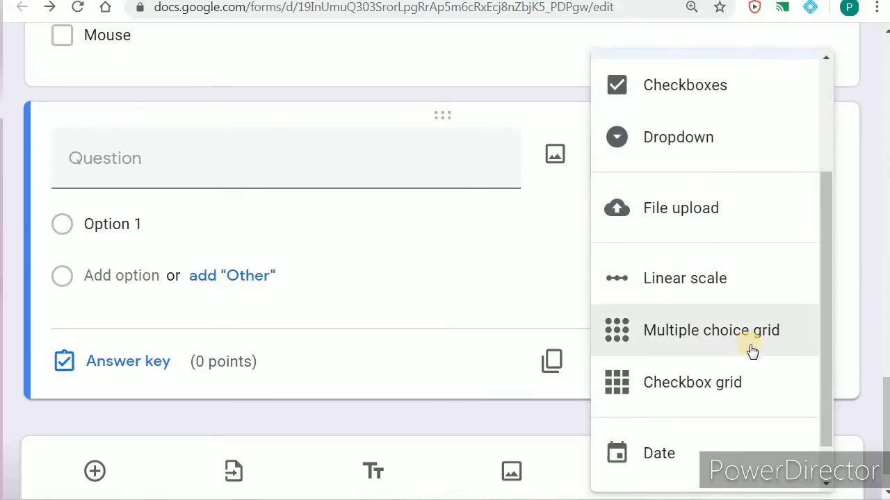
scroll(730, 358, down, 1)
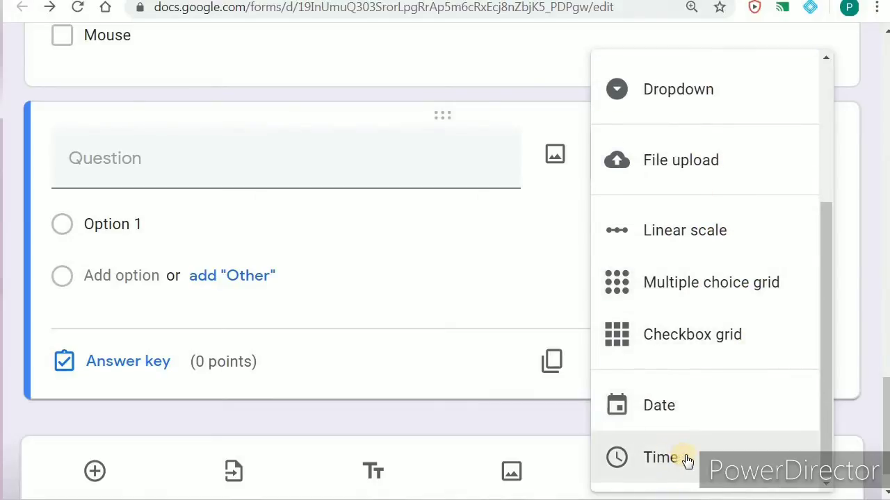
click(484, 422)
Check the quiz's total points at the beginning of the form
scroll(624, 197, up, 3)
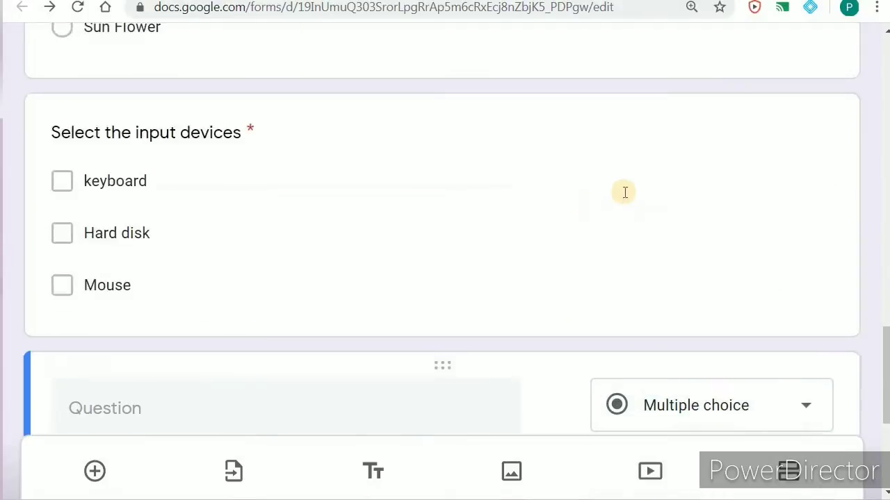
scroll(623, 196, up, 15)
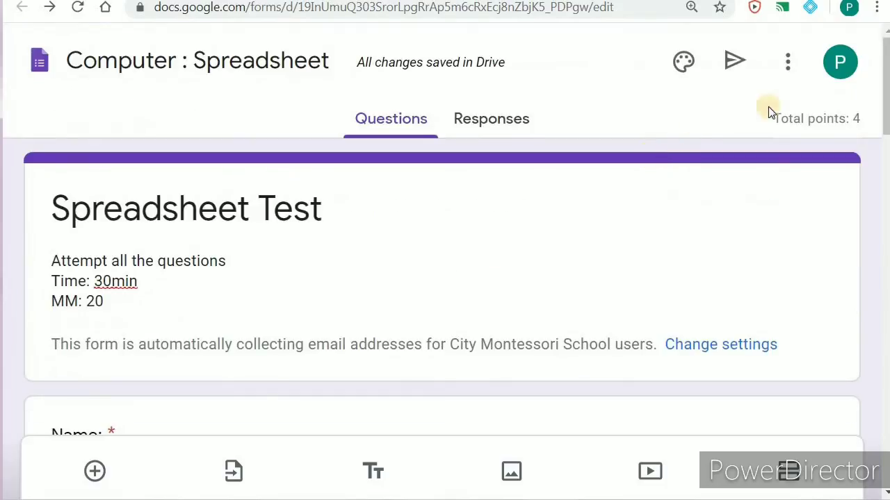
triple_click(856, 119)
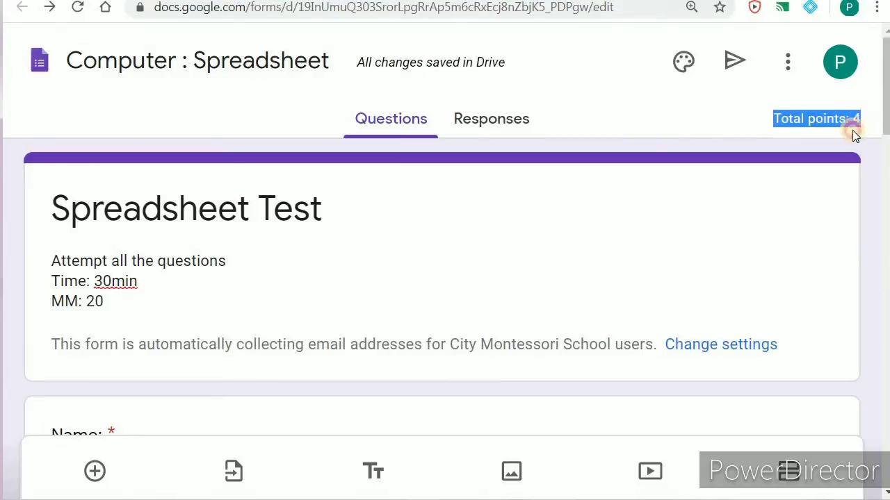
click(856, 119)
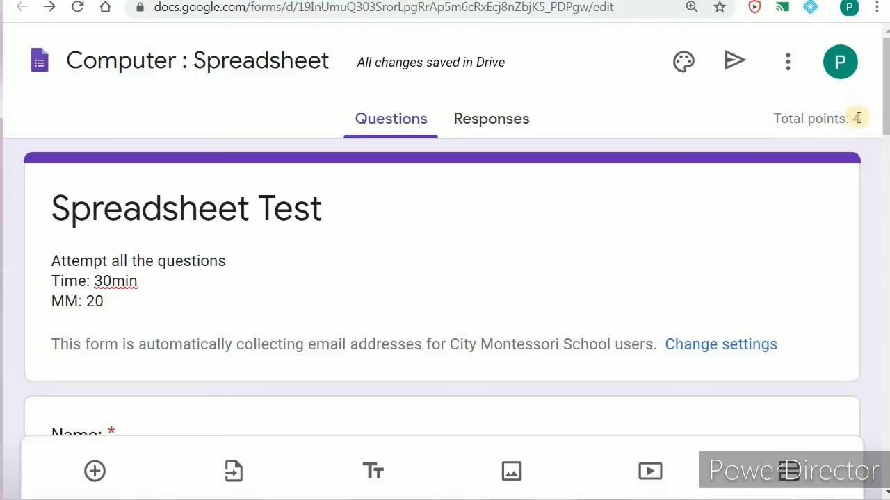
drag(827, 118, 850, 117)
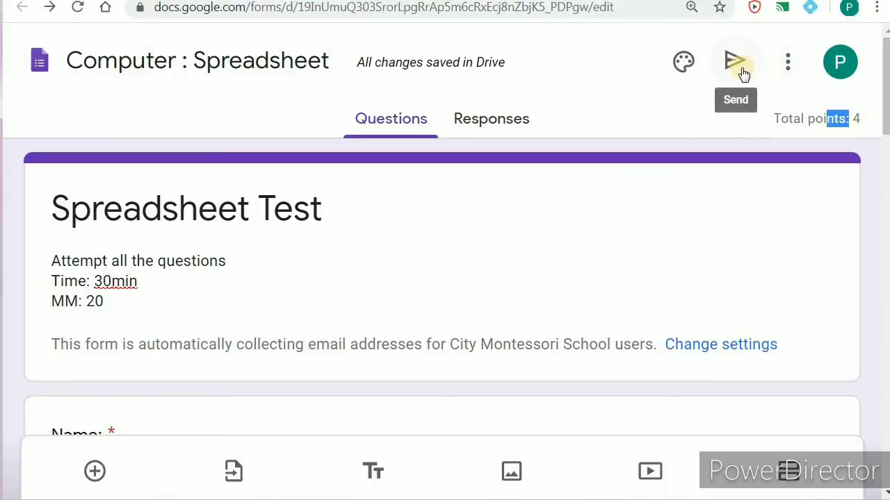
Preview the form and review its name, class section, "Identify the figure" and "Select the input devices" questions
click(790, 63)
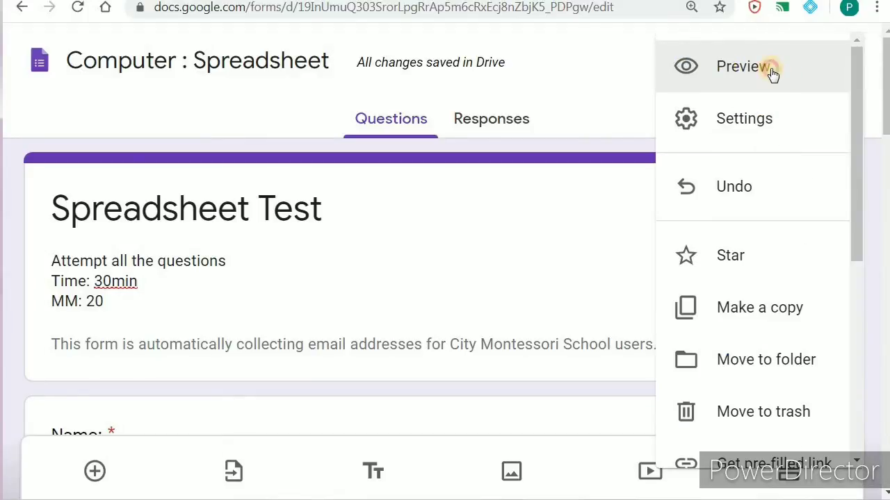
click(771, 69)
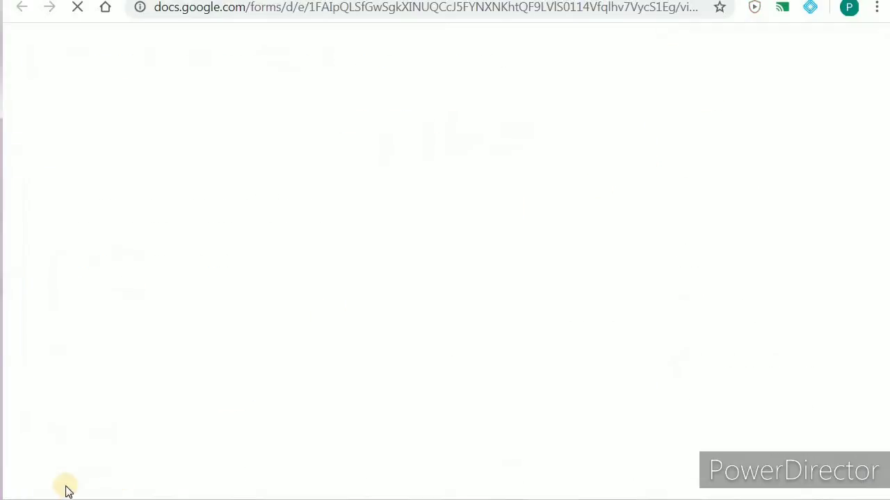
scroll(502, 179, down, 5)
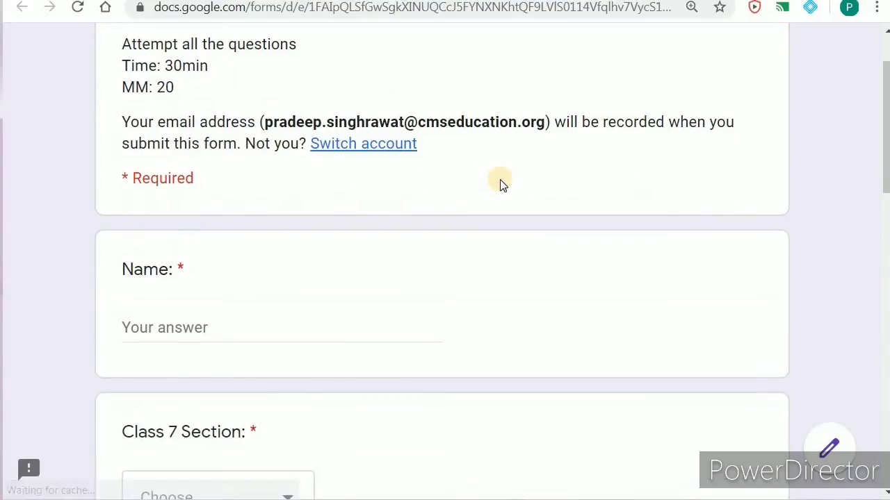
scroll(424, 202, up, 3)
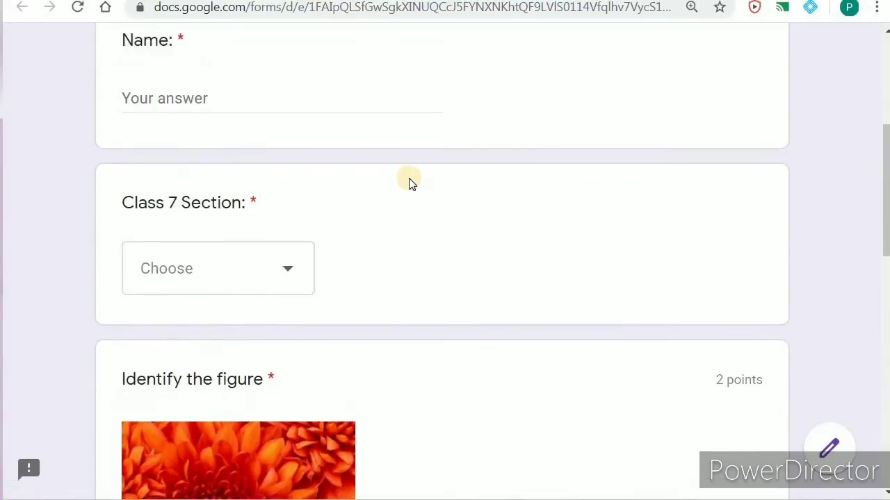
click(215, 243)
scroll(415, 264, down, 3)
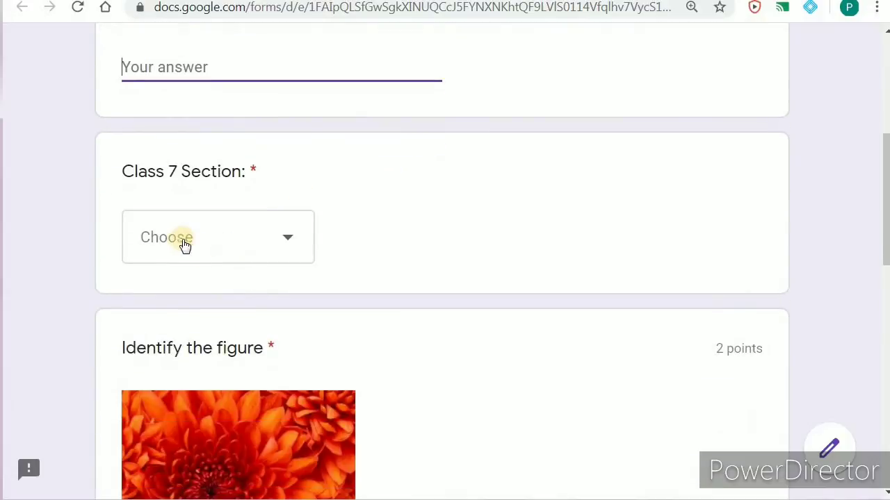
scroll(446, 253, down, 3)
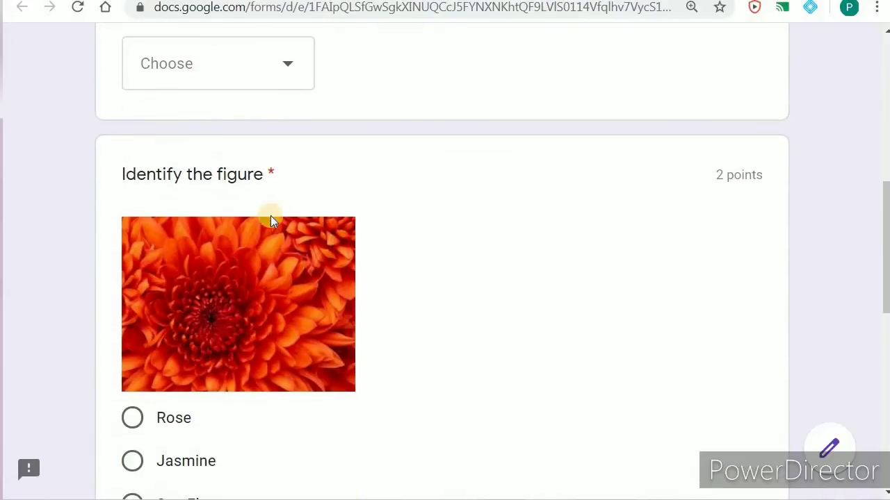
scroll(582, 192, down, 2)
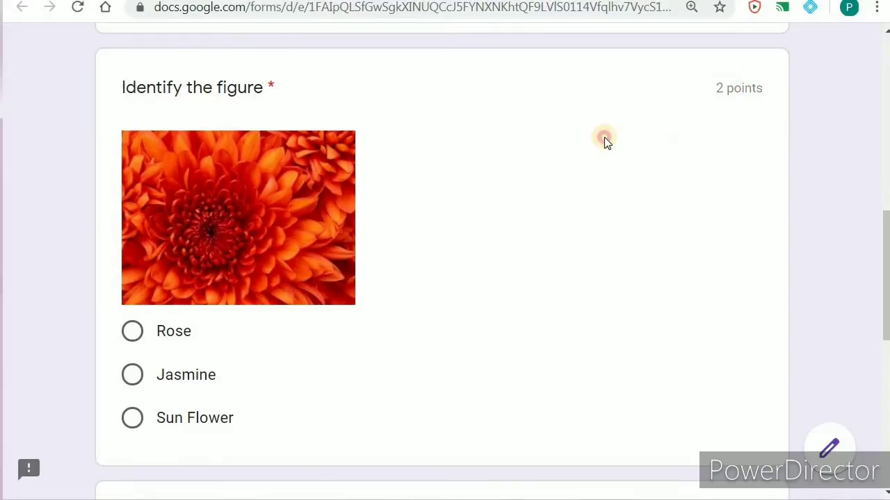
scroll(255, 201, down, 3)
scroll(363, 243, down, 1)
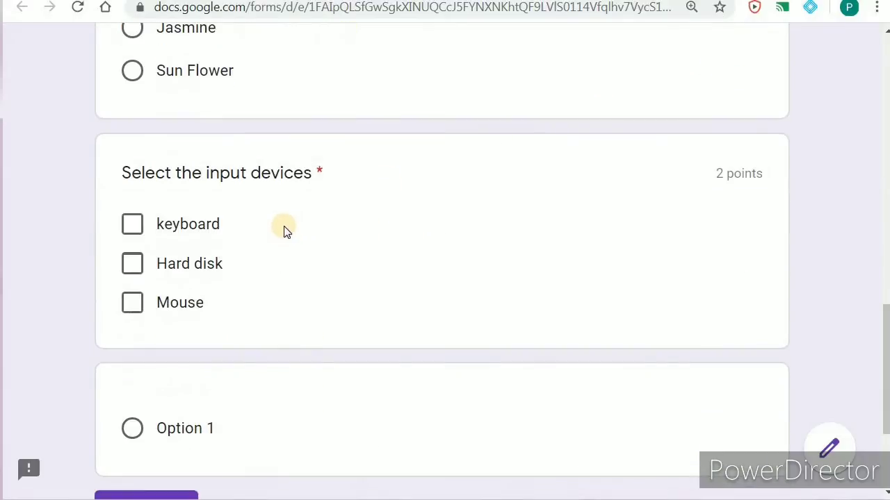
scroll(546, 258, up, 2)
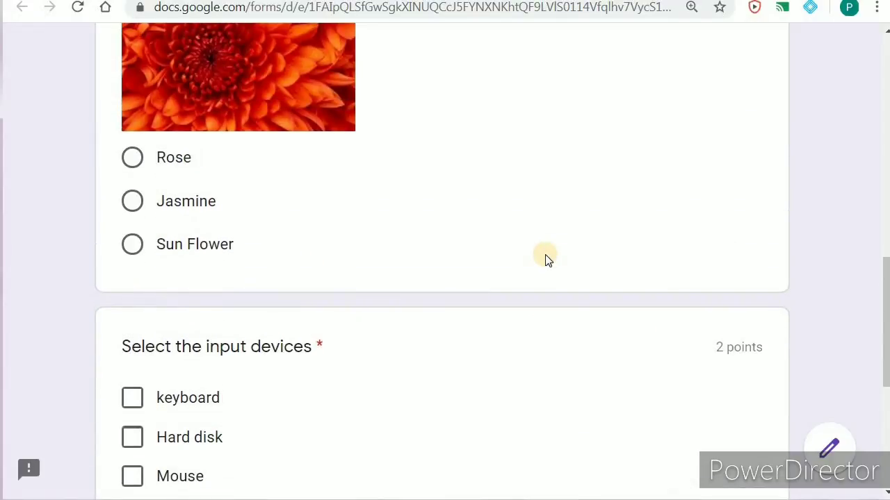
Leave the form preview, discarding its unsaved changes, and return to the quiz in the form editor
scroll(545, 259, up, 10)
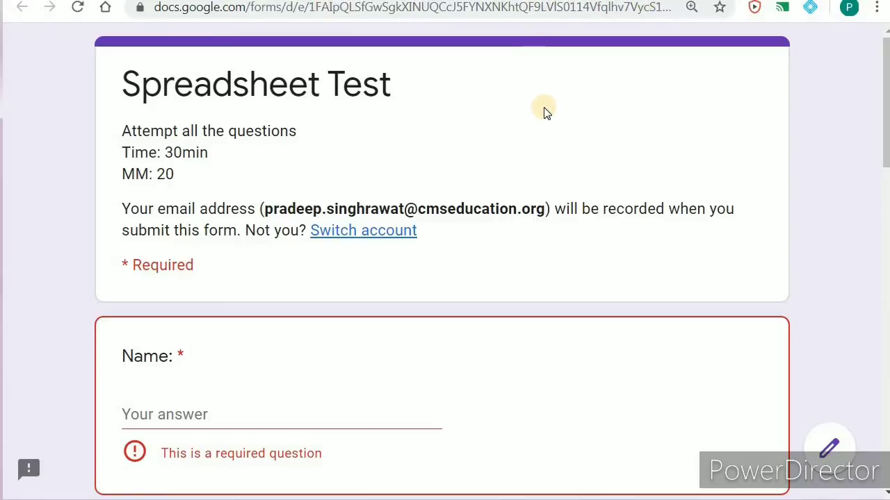
key(F5)
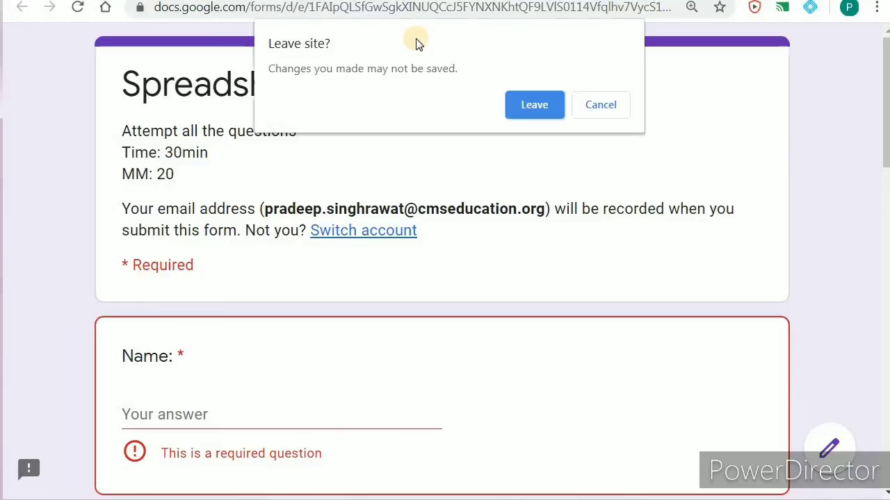
click(532, 105)
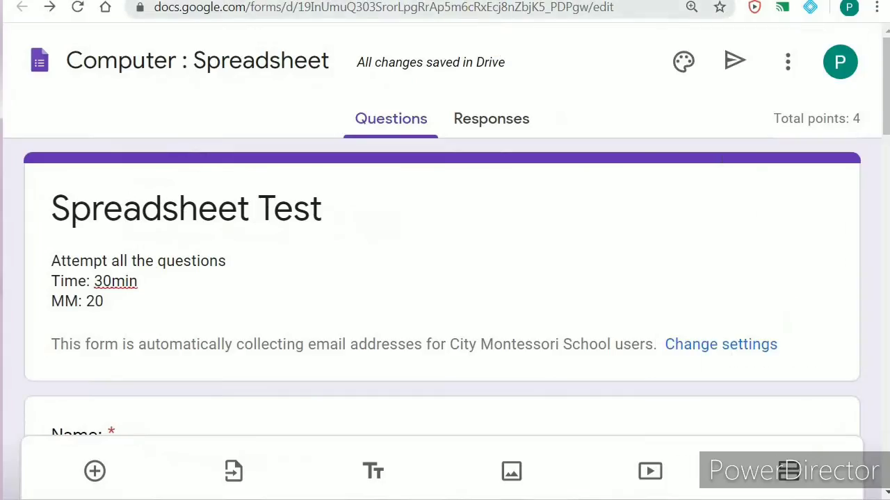
scroll(434, 237, down, 2)
scroll(441, 232, up, 2)
Look over the form's email sending options and copy a shortened link to the form
click(741, 68)
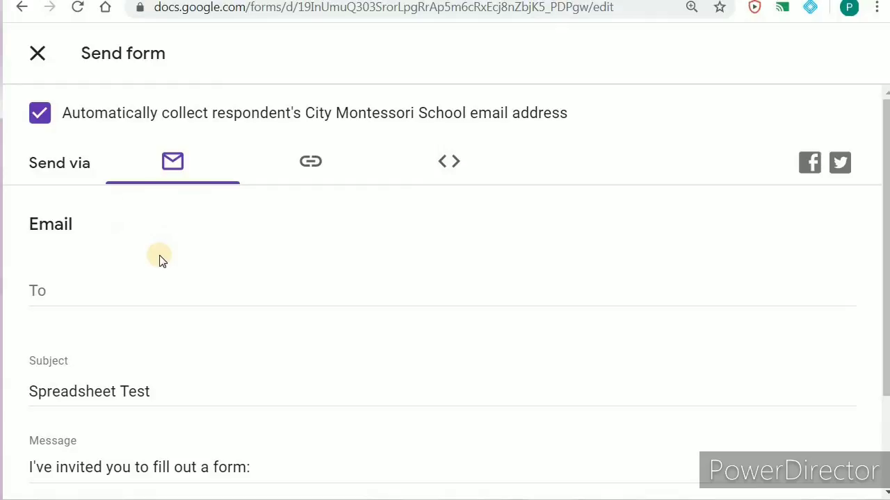
scroll(96, 326, down, 1)
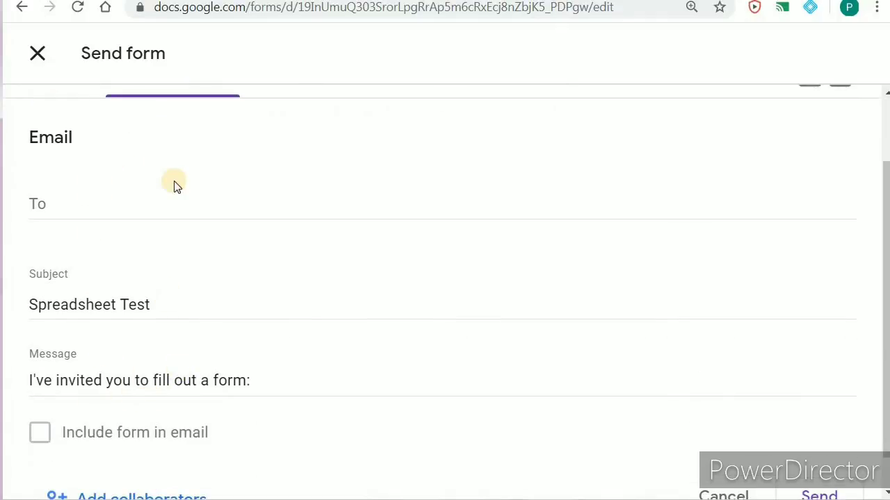
scroll(223, 174, up, 1)
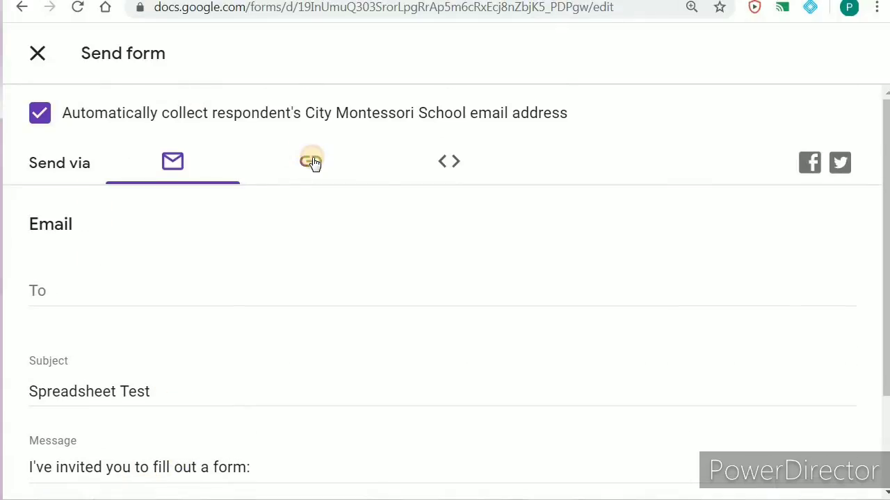
click(311, 161)
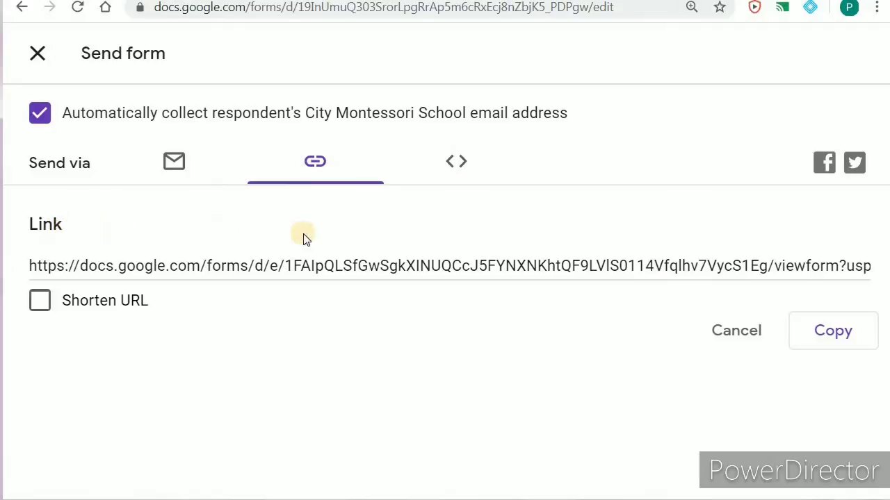
click(41, 301)
click(836, 332)
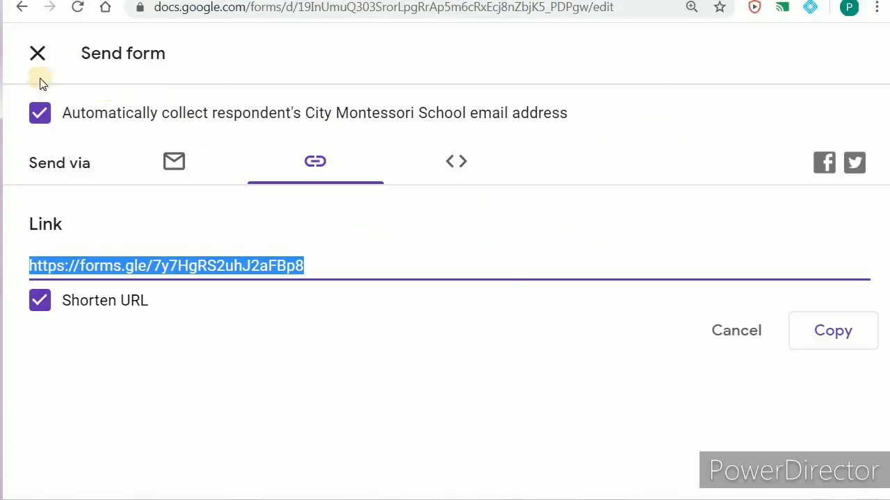
click(39, 55)
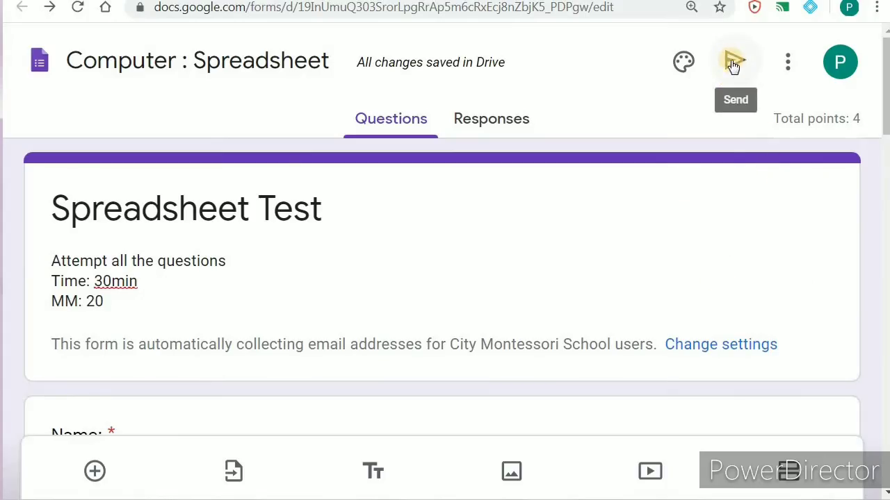
Stop the form from accepting responses and turn accepting responses back on
click(491, 121)
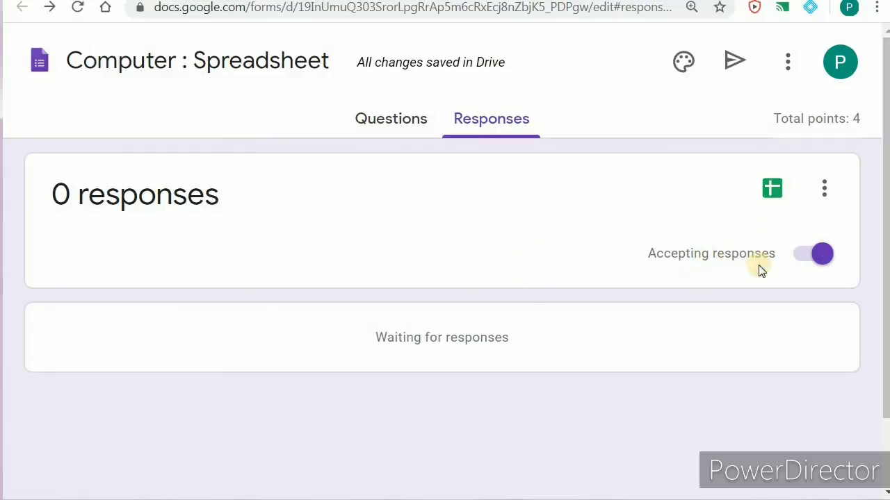
click(804, 264)
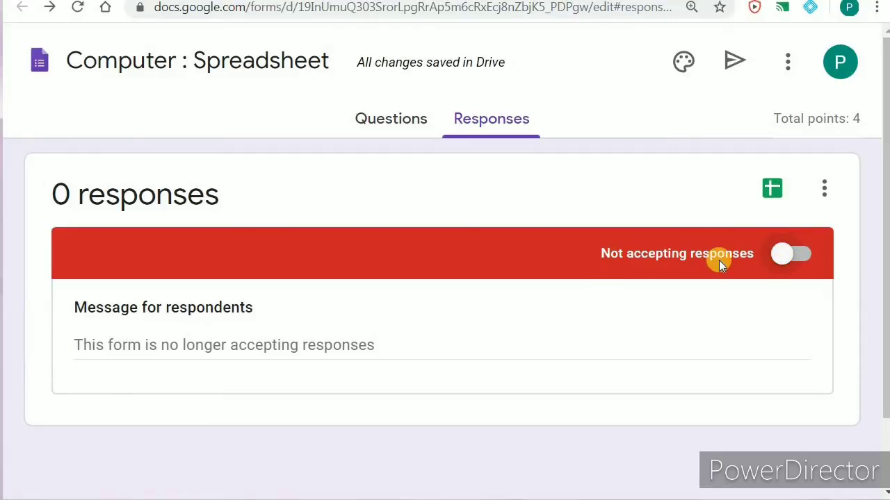
click(784, 259)
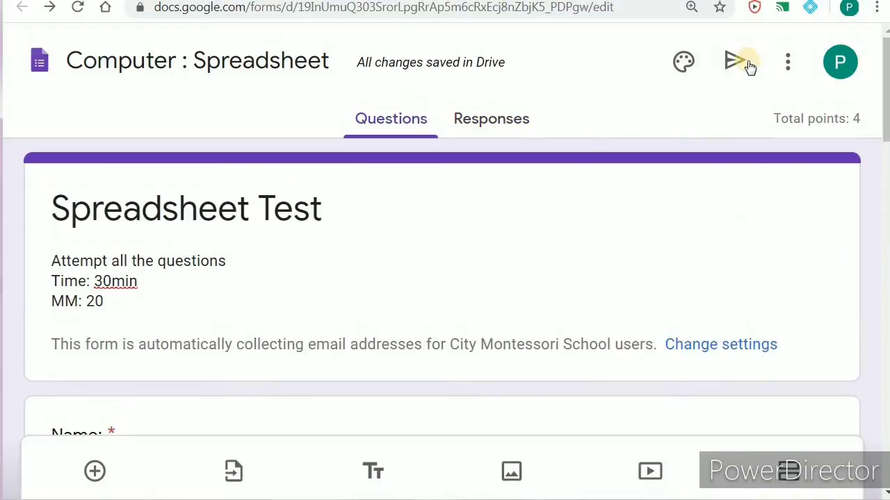
Preview the form and fill in the student's name and class section C
click(790, 67)
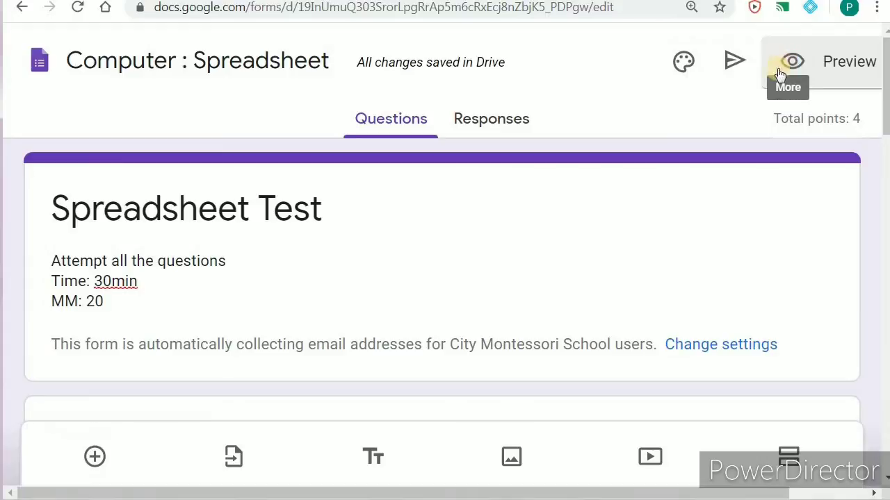
click(742, 67)
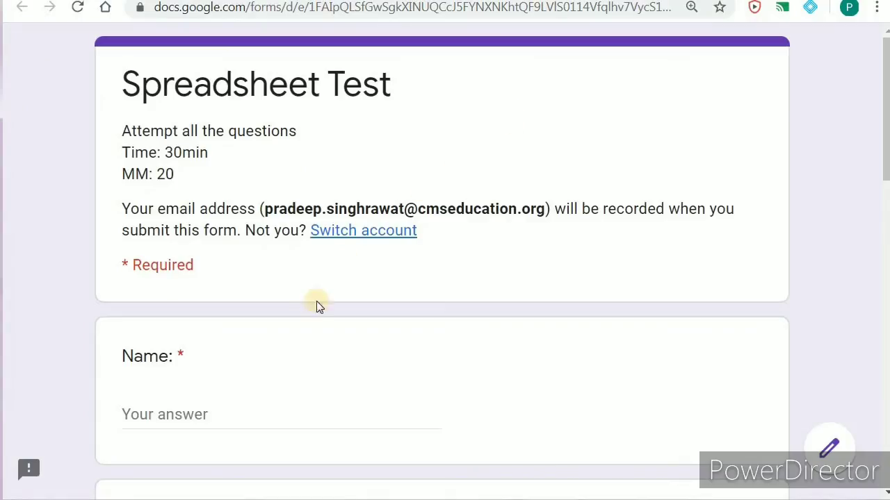
click(218, 409)
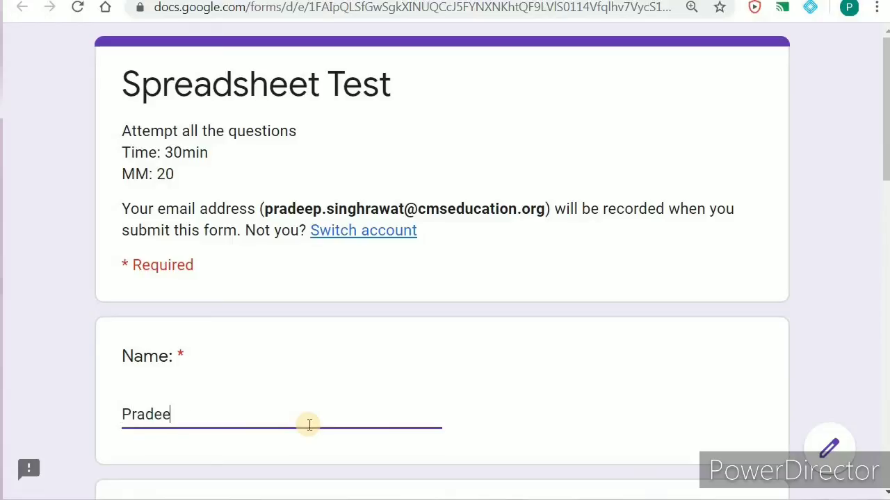
scroll(346, 332, down, 4)
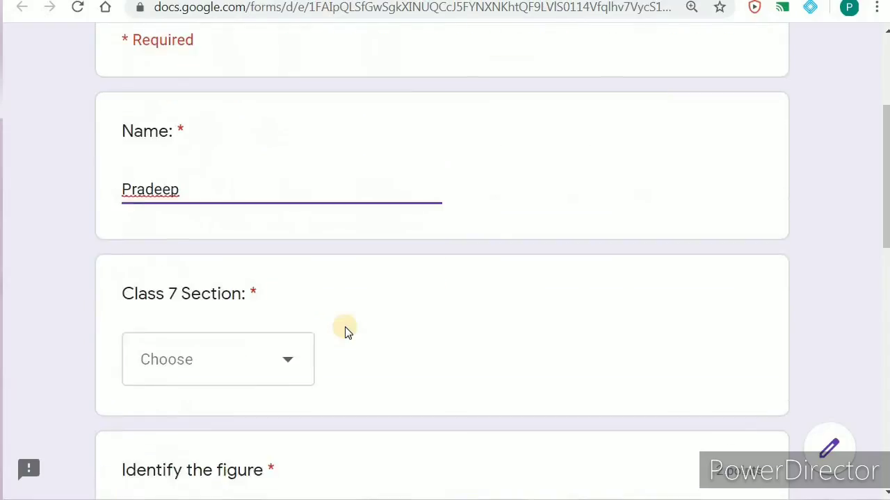
click(290, 325)
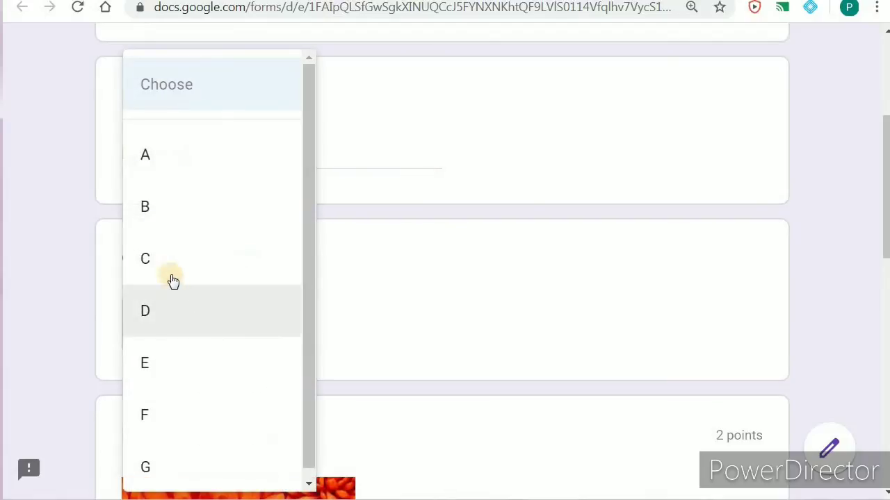
click(163, 258)
Answer "Identify the figure" with Sun Flower and "Select the input devices" with keyboard only, and submit the form
scroll(465, 298, down, 5)
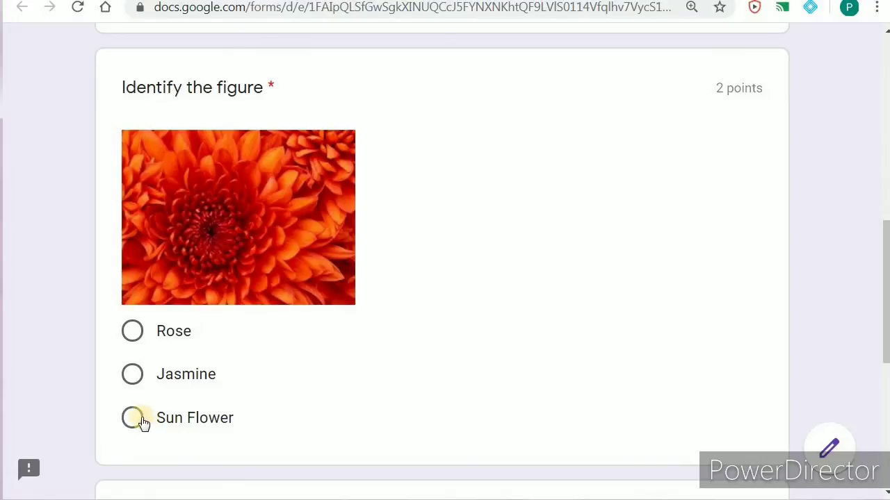
click(133, 420)
scroll(423, 327, down, 4)
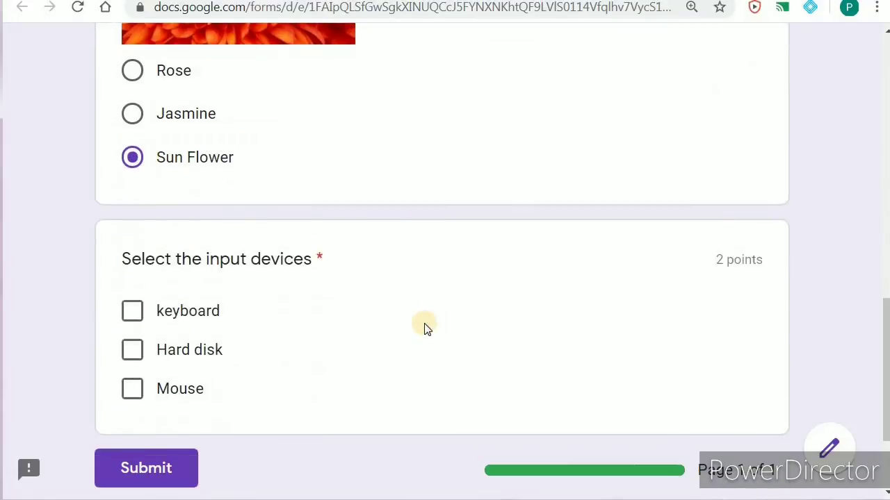
scroll(337, 346, down, 2)
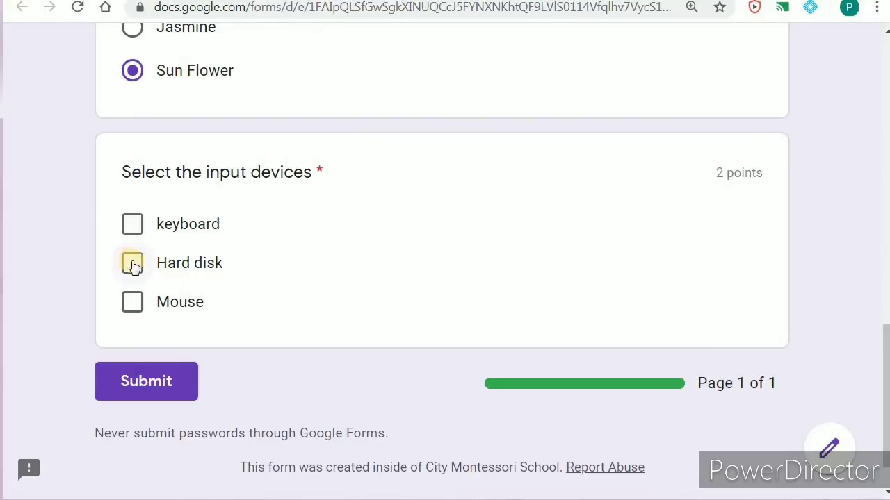
click(132, 231)
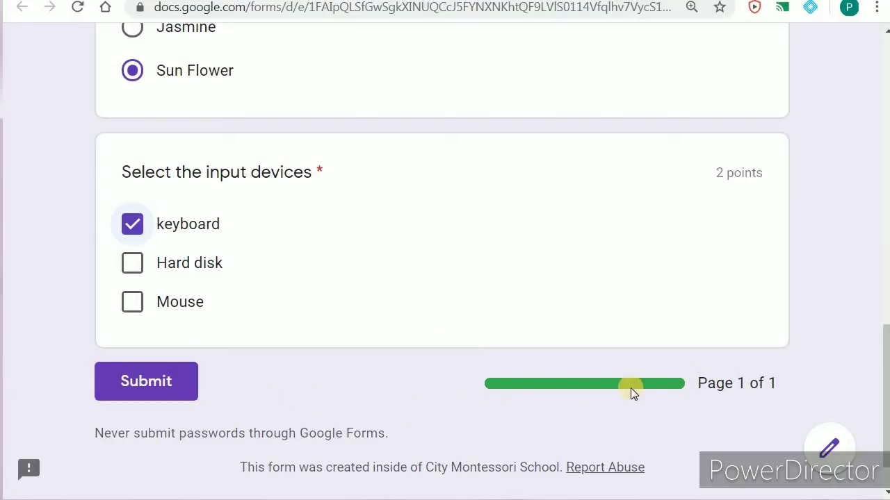
click(145, 384)
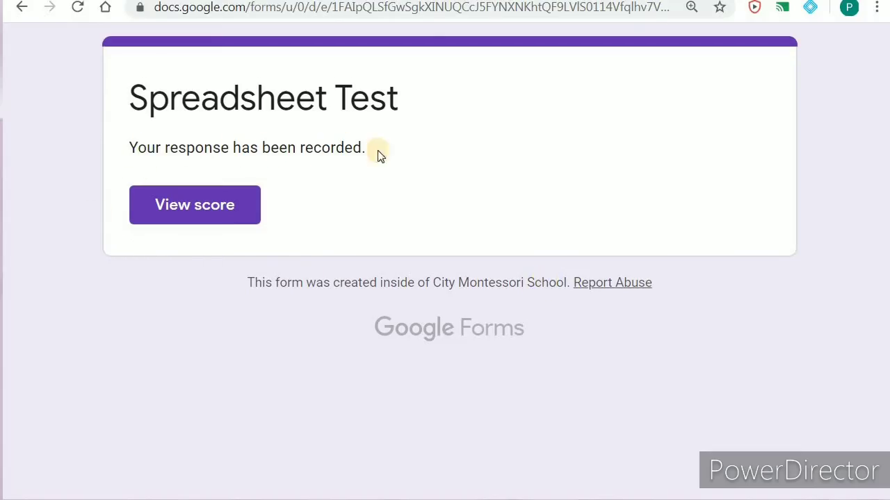
View the submitted test's score and examine the total points, each question's marks, the feedback and the correct answers
click(200, 203)
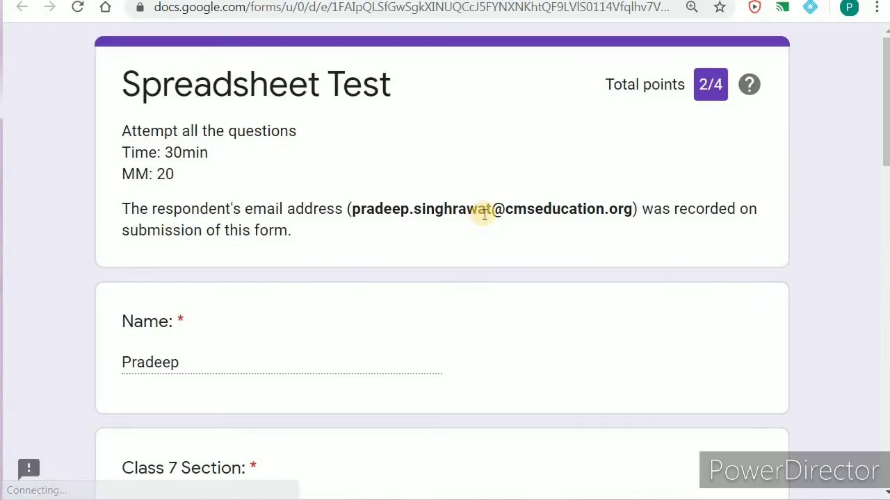
scroll(486, 198, down, 1)
scroll(410, 230, down, 3)
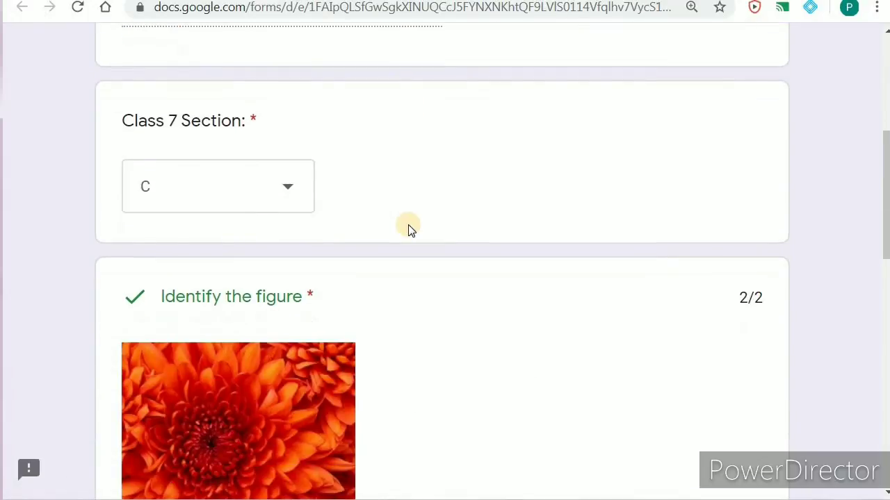
scroll(400, 219, up, 2)
scroll(312, 236, down, 5)
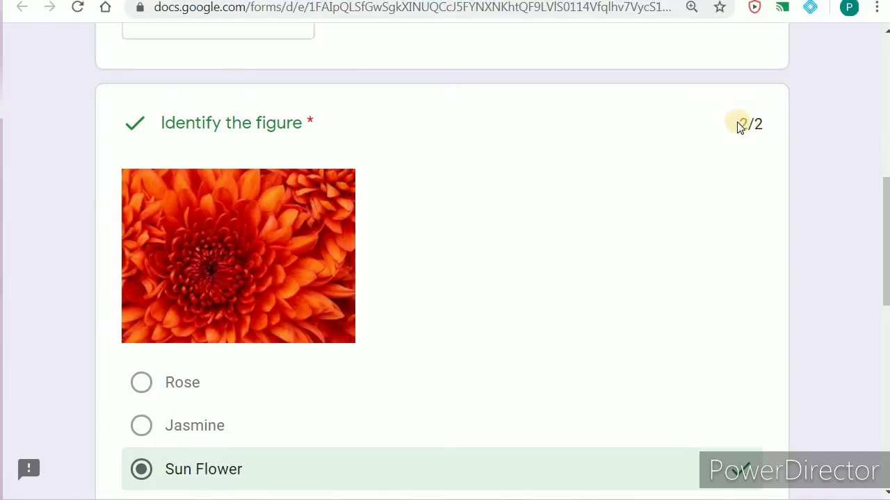
scroll(400, 266, down, 2)
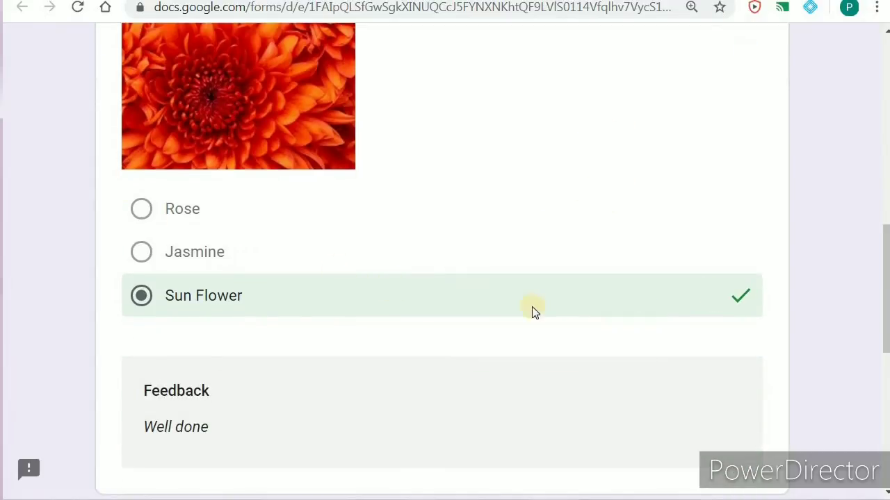
scroll(235, 311, down, 1)
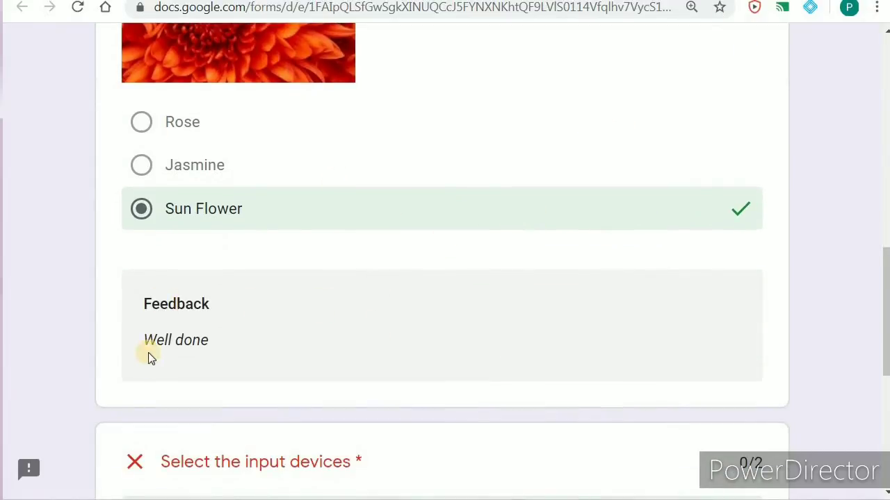
scroll(411, 319, down, 3)
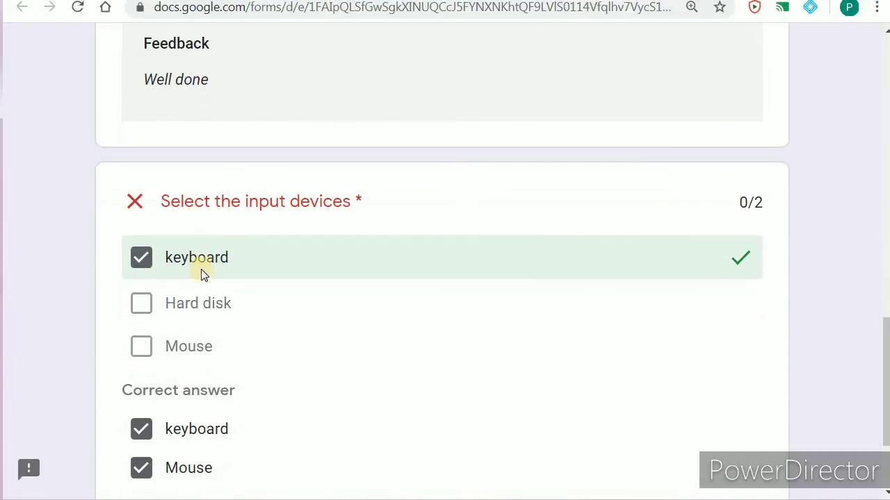
scroll(185, 234, down, 1)
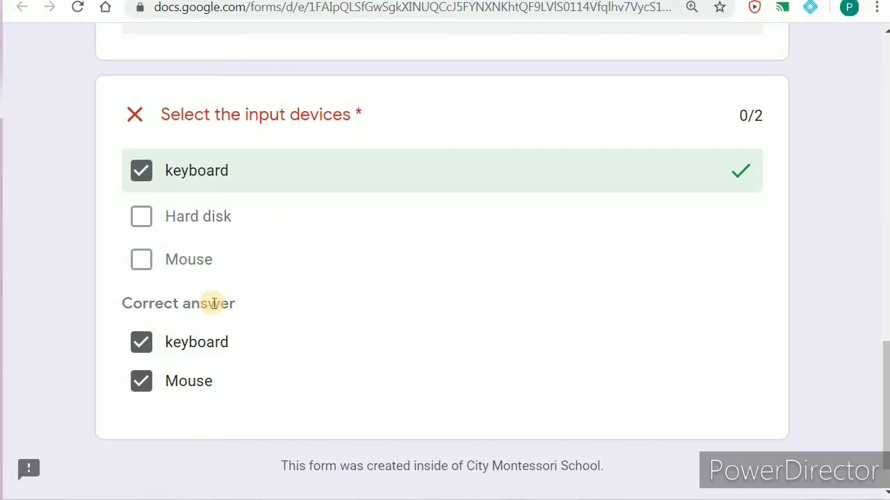
scroll(216, 303, down, 1)
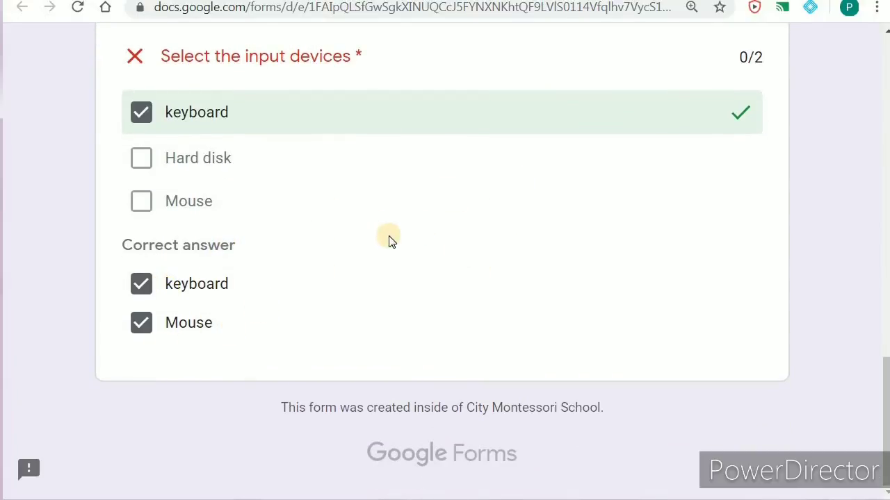
scroll(546, 355, up, 6)
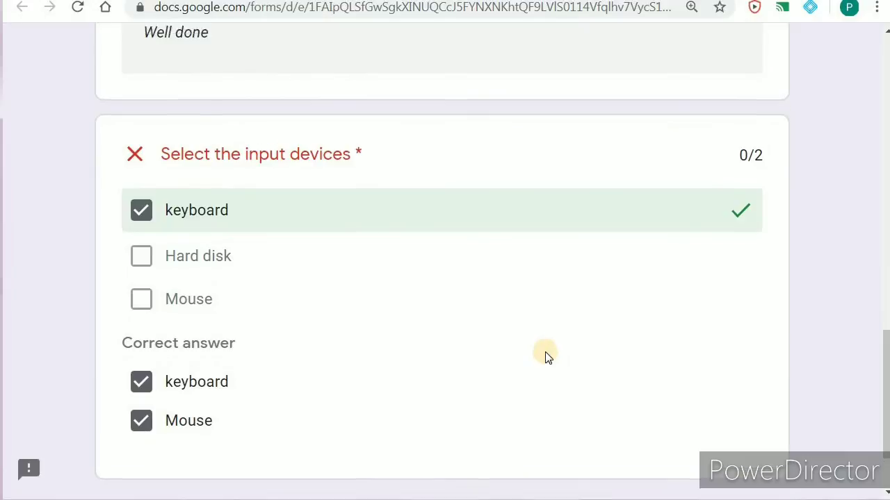
scroll(547, 336, up, 10)
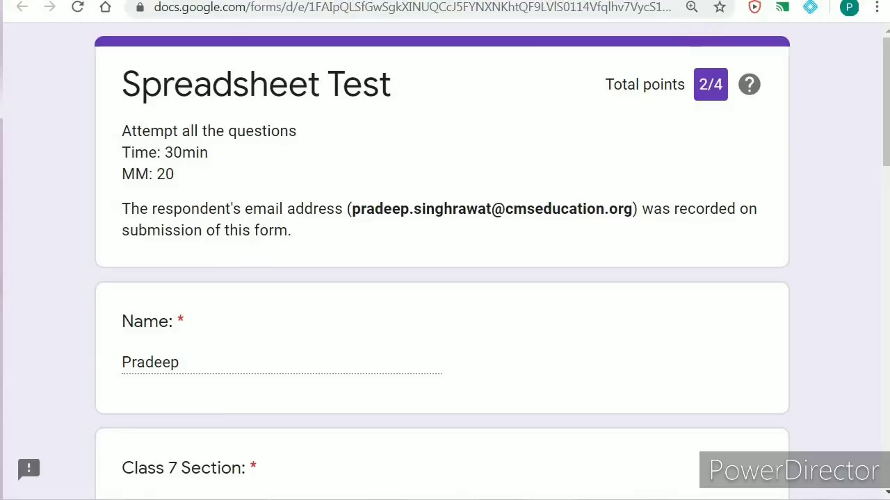
Close the score page and return to the beginning of the quiz in the form editor
click(752, 1)
click(525, 1)
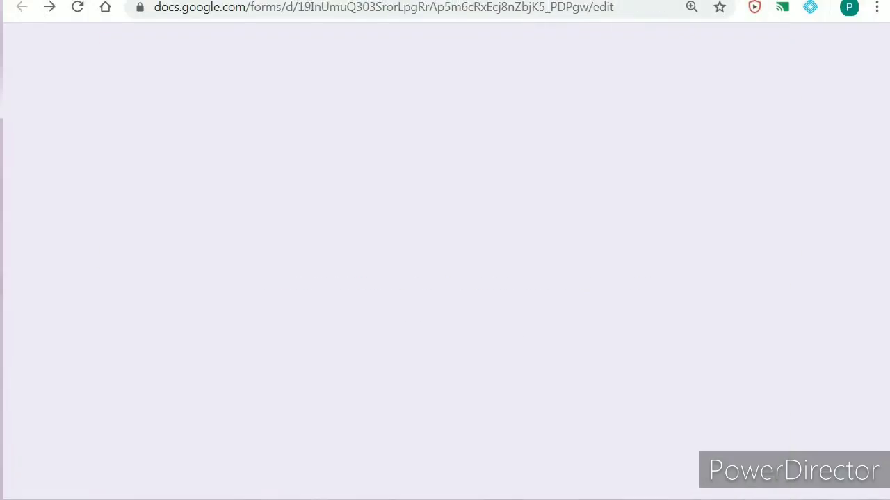
scroll(573, 290, down, 3)
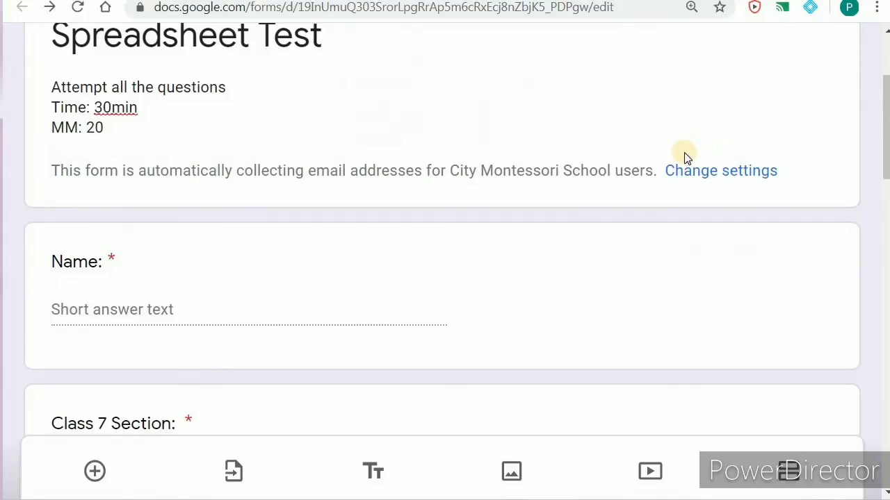
scroll(415, 139, up, 3)
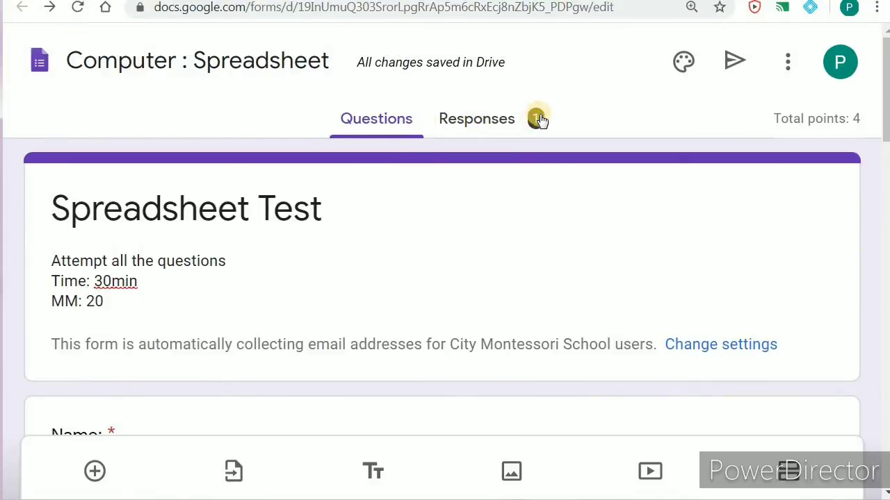
Open the form's response summary and examine the insights, frequently missed questions, scores, name, class section and figure question results
click(492, 125)
scroll(361, 293, down, 2)
scroll(382, 284, down, 4)
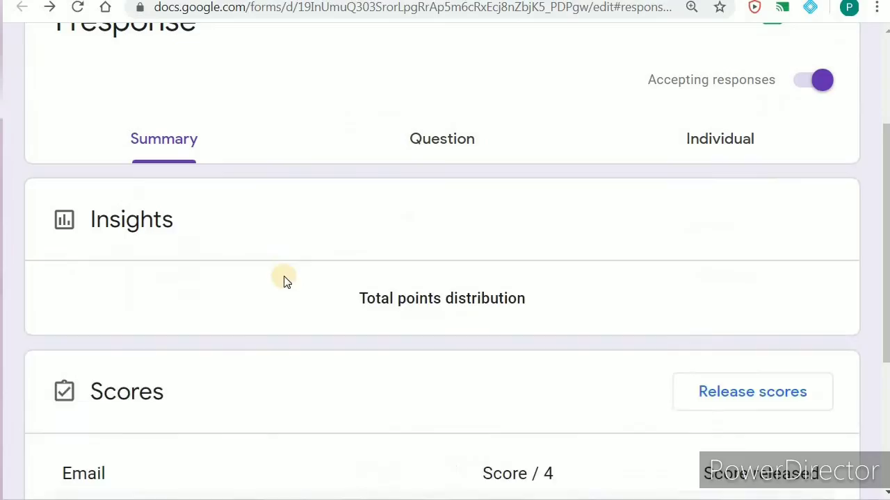
scroll(382, 283, down, 4)
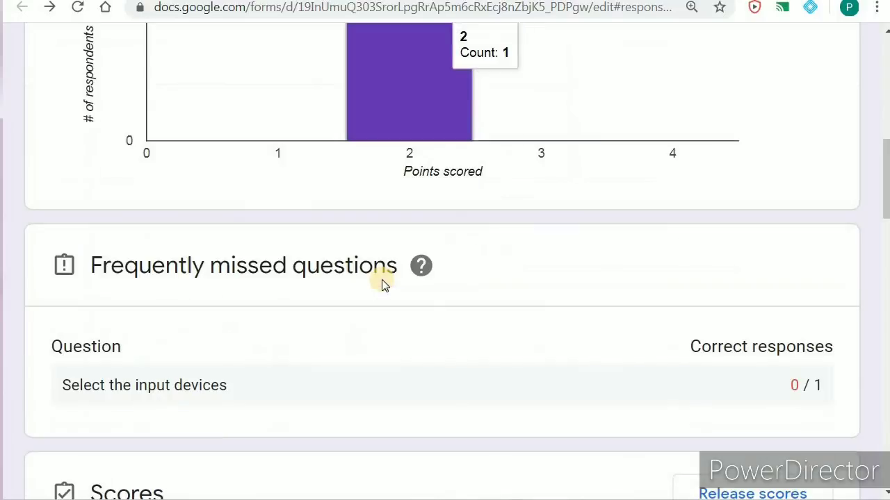
scroll(382, 281, down, 4)
scroll(387, 277, down, 2)
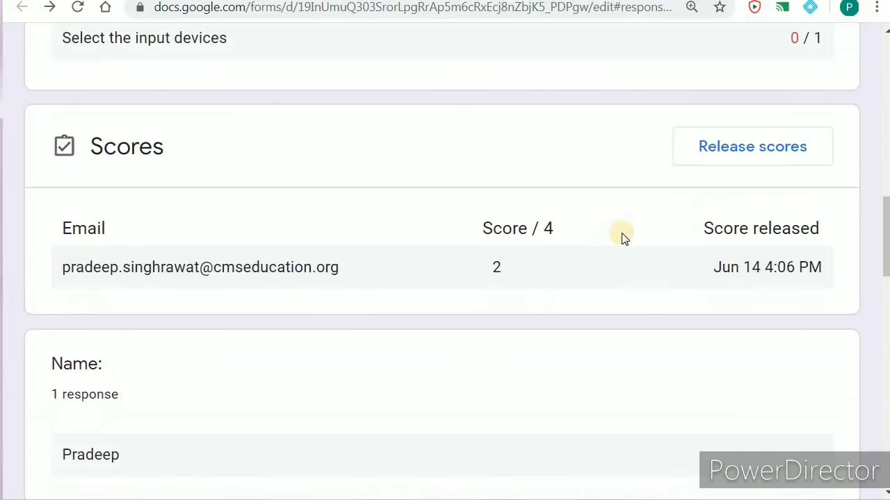
scroll(371, 281, down, 2)
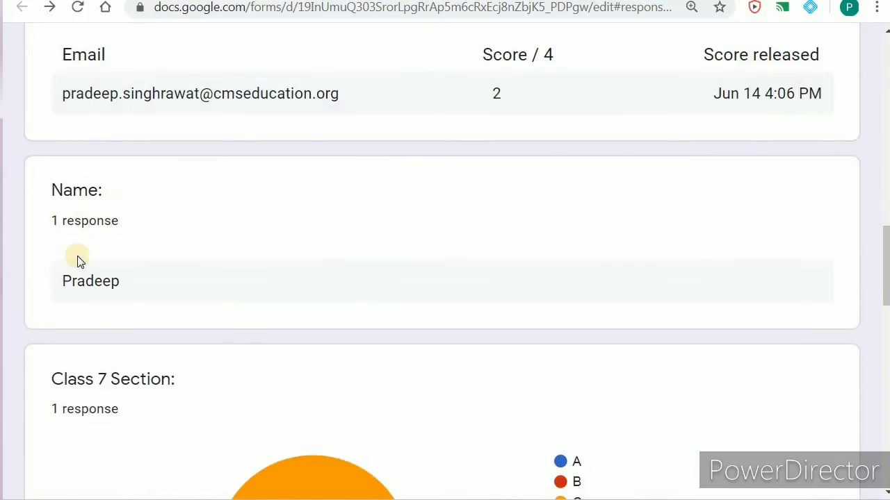
scroll(91, 260, down, 4)
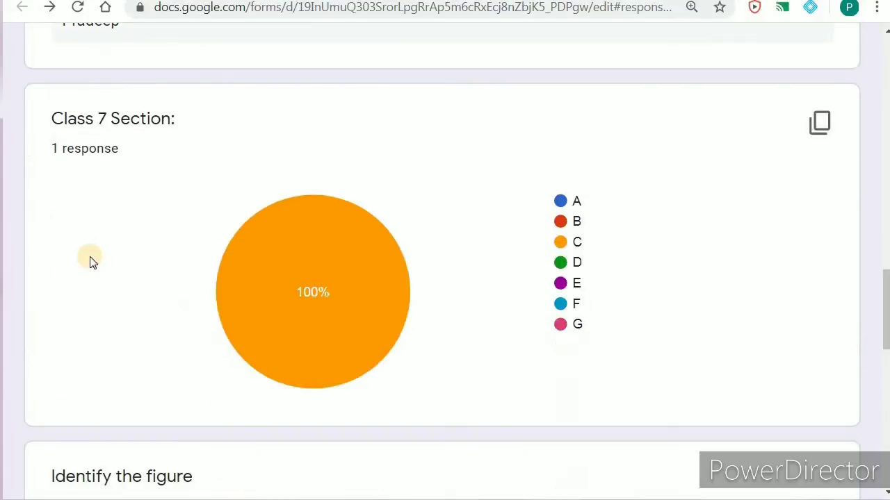
scroll(526, 246, down, 3)
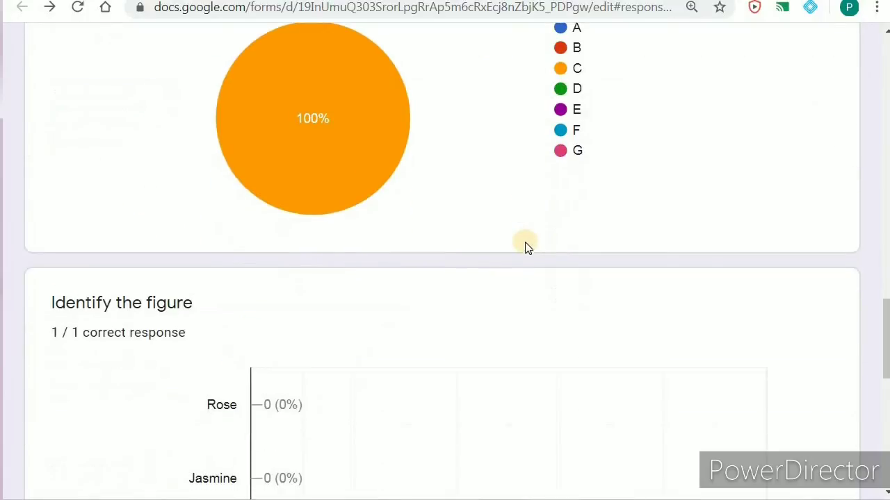
Review the summary's missed questions, score release details and total points distribution again, back to the beginning of the summary
scroll(528, 243, up, 5)
scroll(531, 240, up, 7)
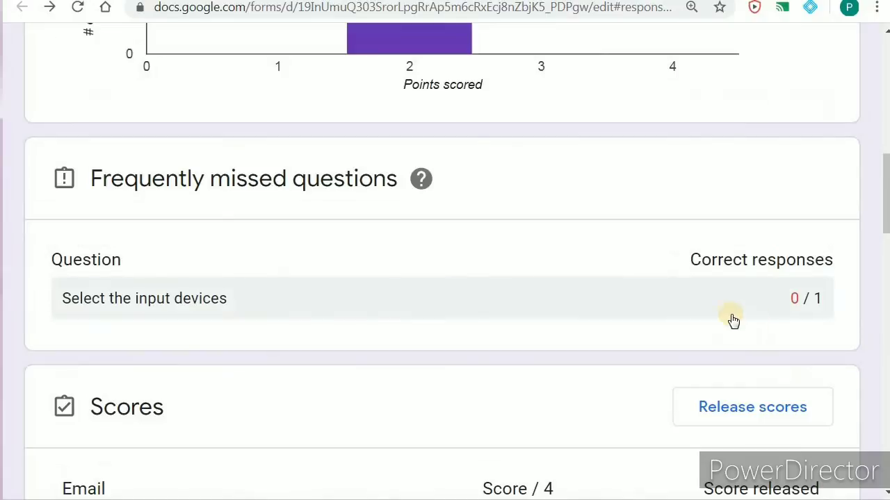
scroll(821, 392, down, 2)
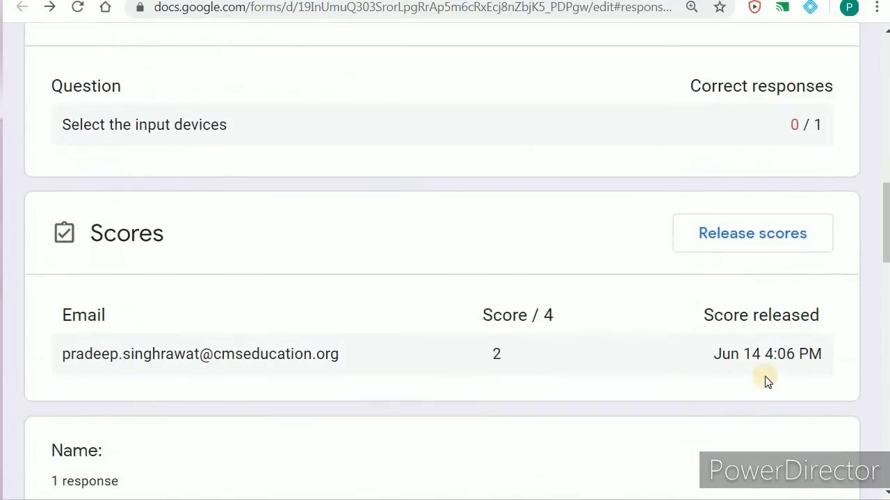
scroll(209, 271, down, 1)
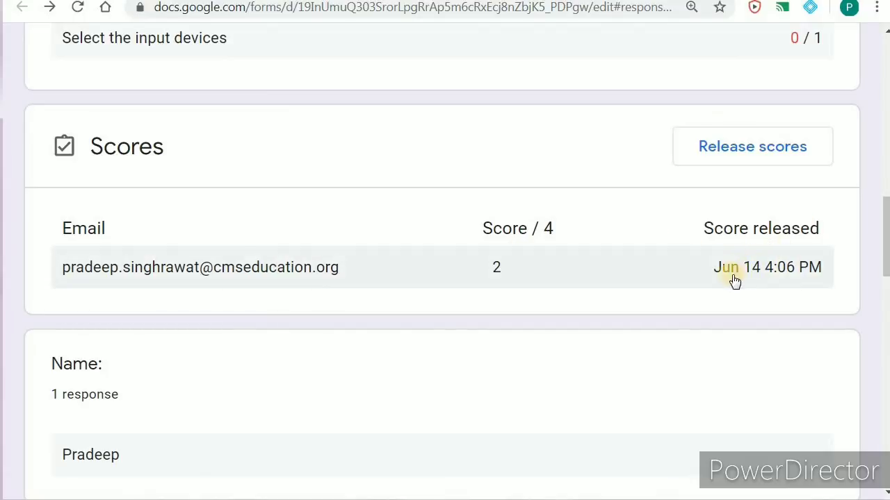
scroll(563, 200, up, 2)
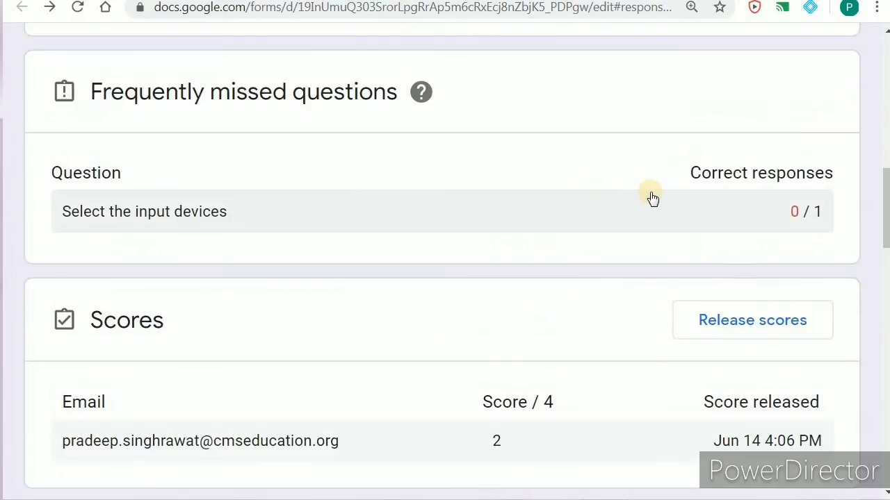
scroll(357, 201, up, 2)
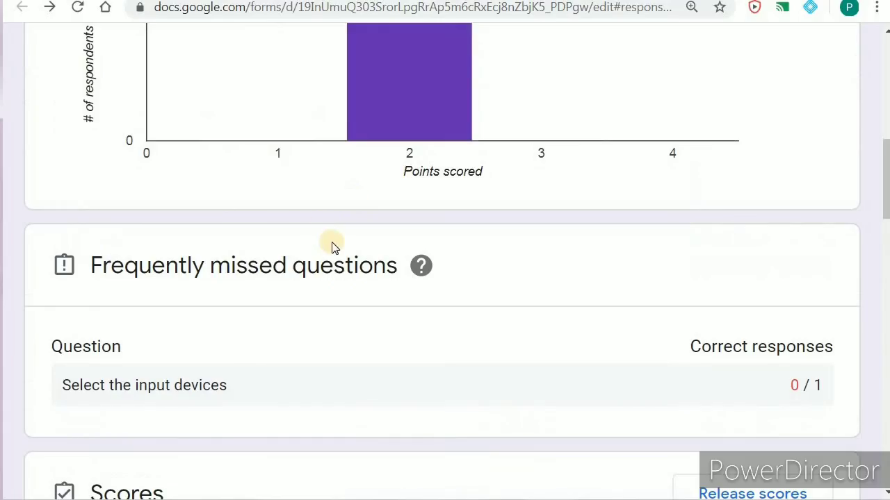
scroll(355, 248, up, 2)
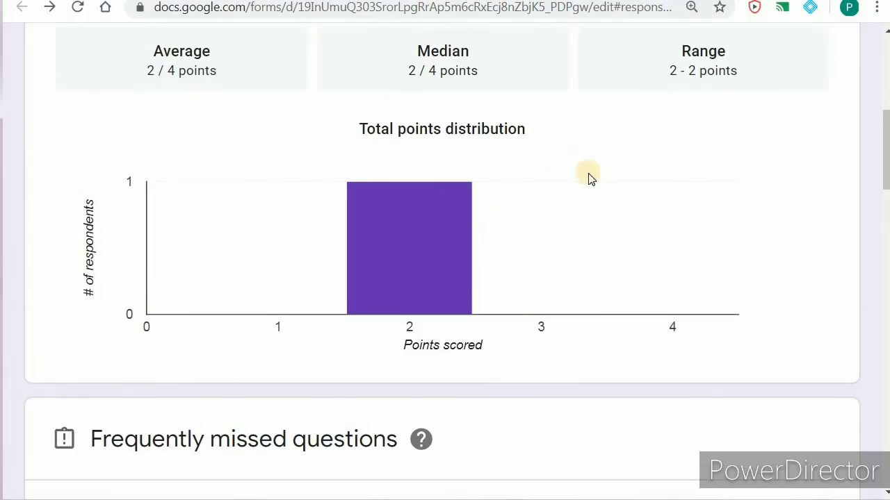
scroll(587, 177, up, 3)
scroll(582, 180, up, 2)
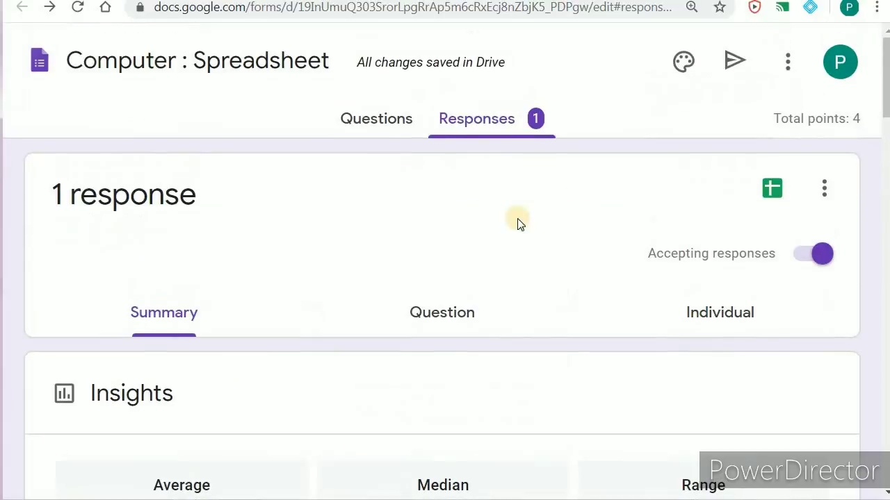
View the responses by question and examine the answer and grading options for the Name question
click(455, 314)
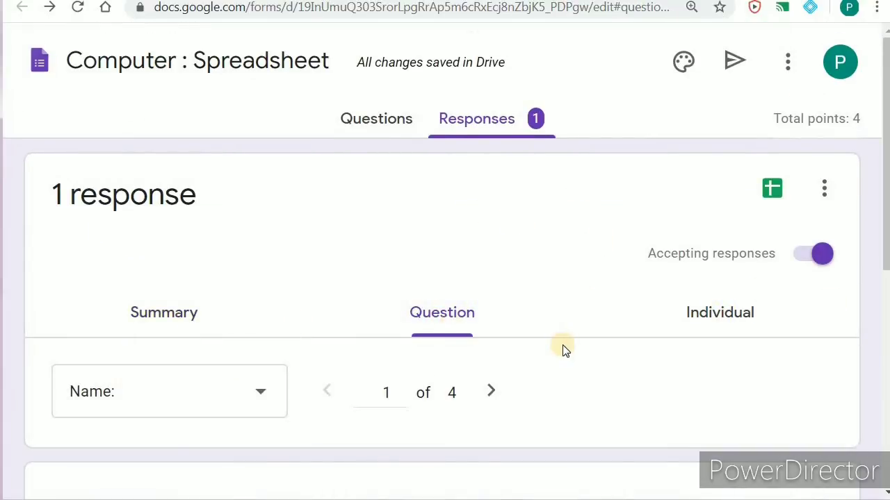
scroll(574, 343, down, 4)
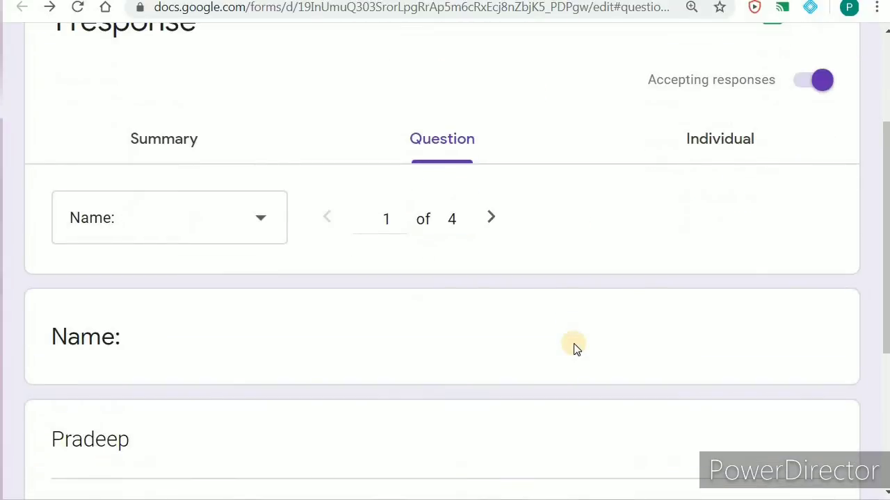
scroll(574, 343, down, 1)
scroll(576, 343, down, 1)
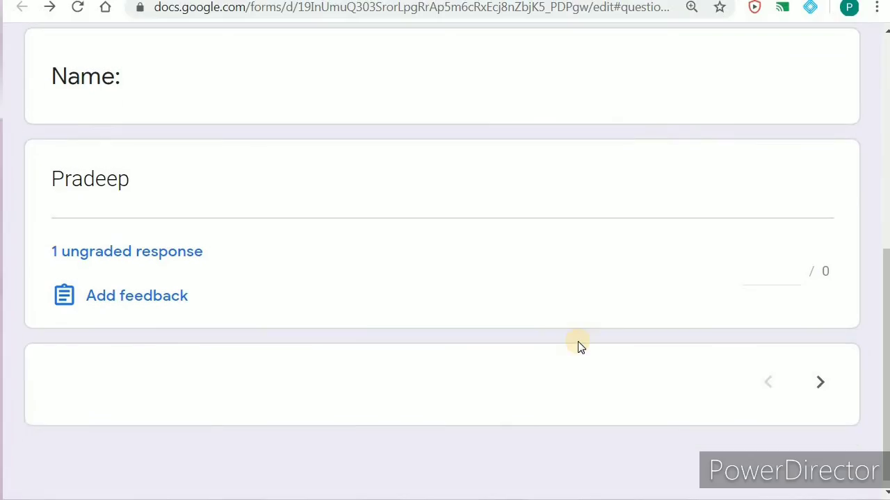
scroll(576, 344, up, 5)
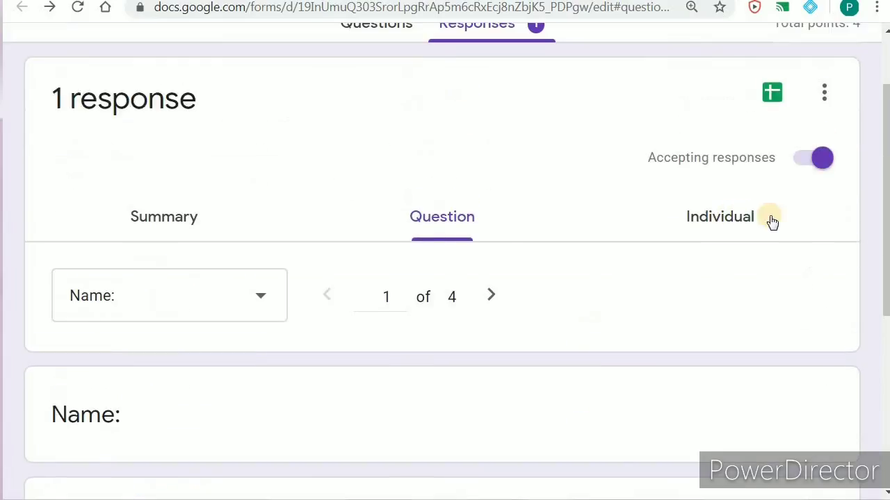
View the individual response, examine its score, answers and feedback, and check the list of respondents
click(728, 216)
scroll(553, 288, down, 4)
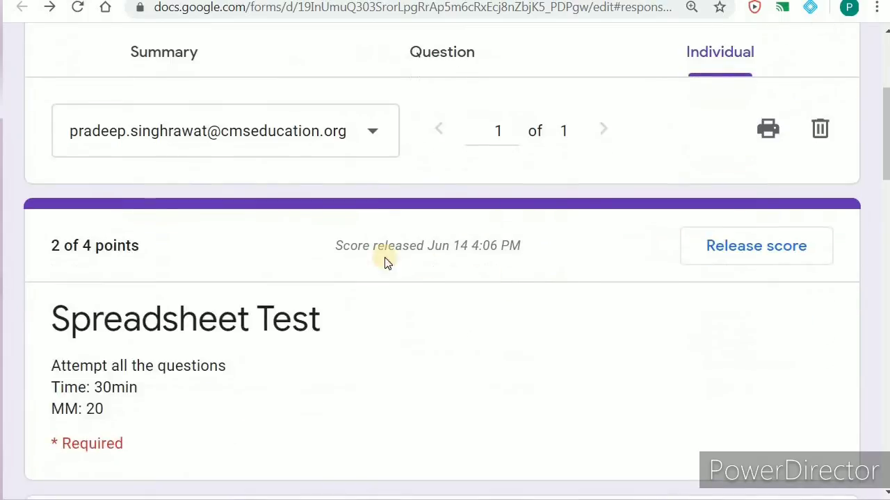
scroll(327, 292, down, 6)
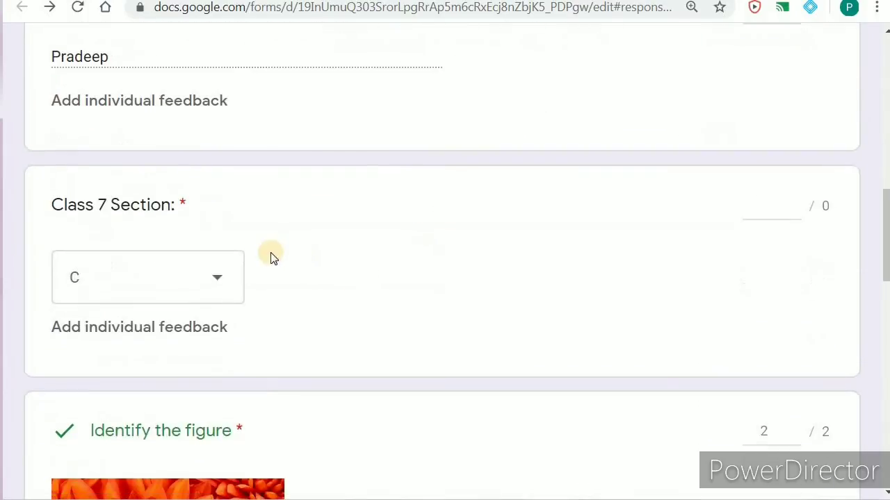
scroll(272, 258, down, 1)
scroll(264, 254, down, 5)
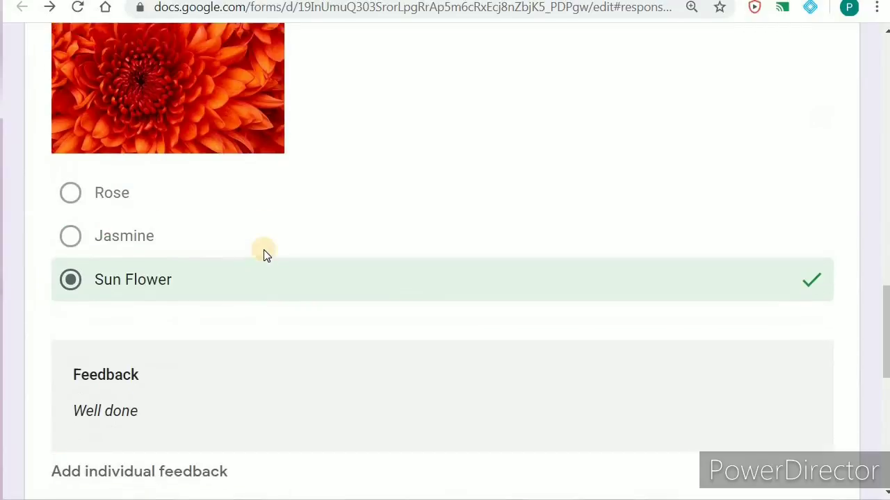
scroll(264, 253, up, 13)
scroll(250, 278, down, 2)
scroll(312, 238, up, 3)
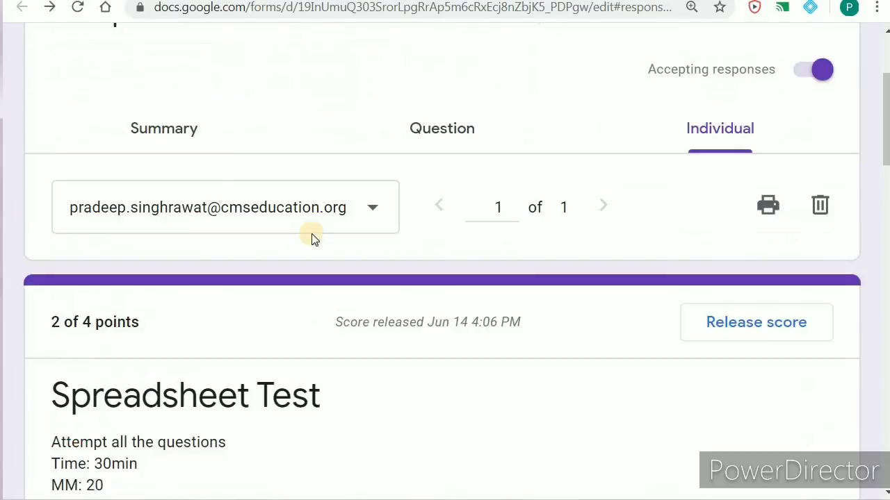
click(374, 220)
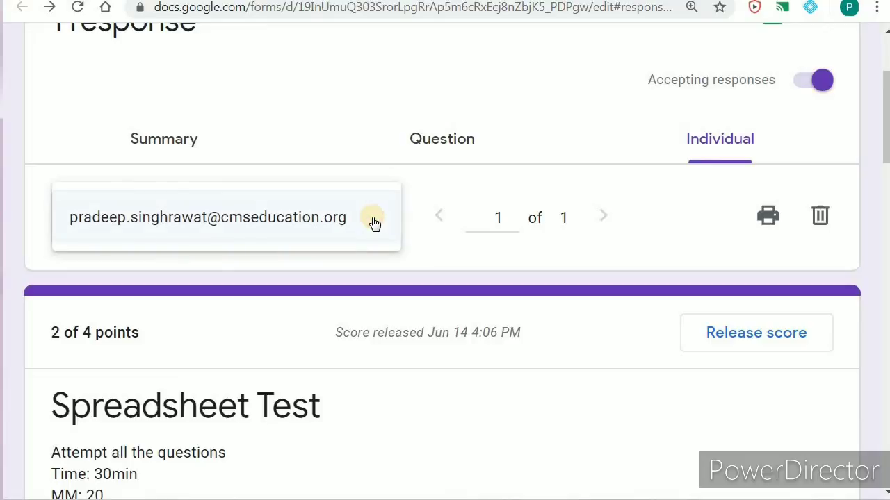
click(350, 165)
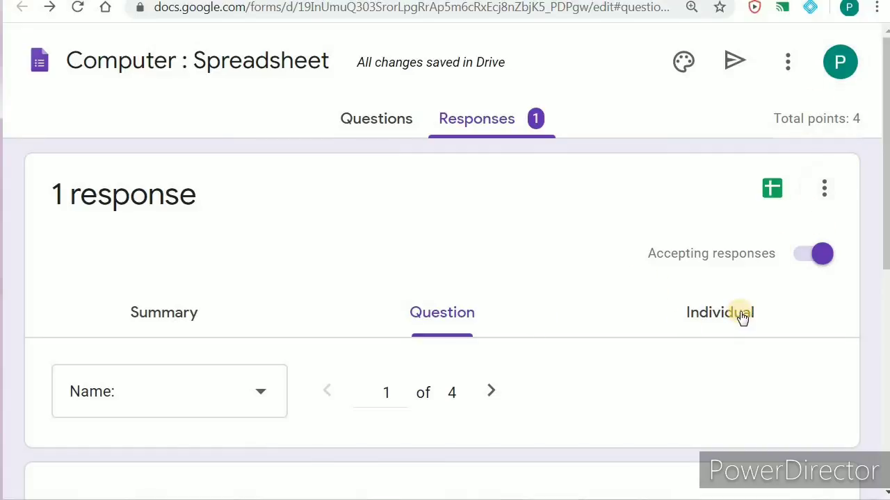
Create a new spreadsheet named "Computer : Spreadsheet (Responses)" as the destination for the form responses
click(771, 189)
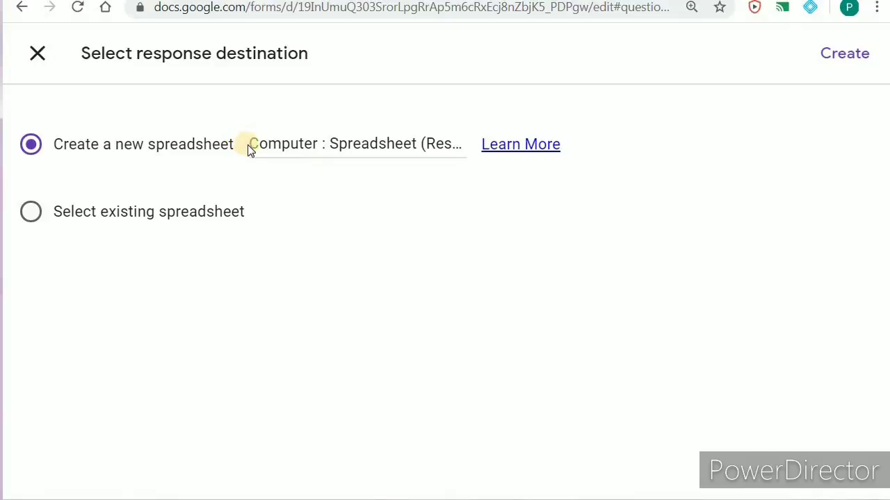
drag(254, 144, 414, 143)
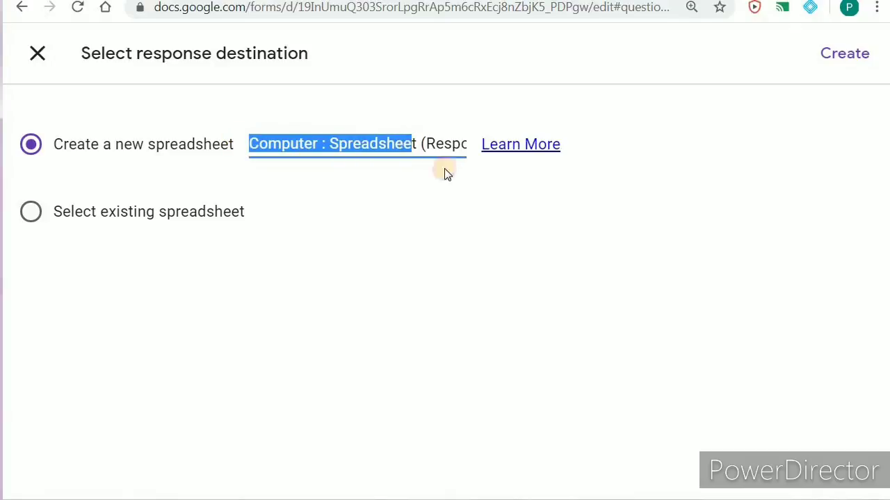
click(313, 242)
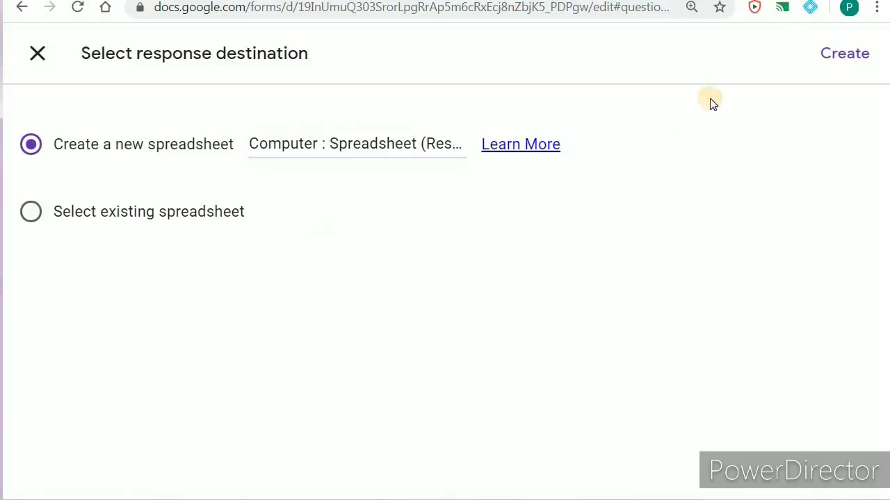
click(827, 55)
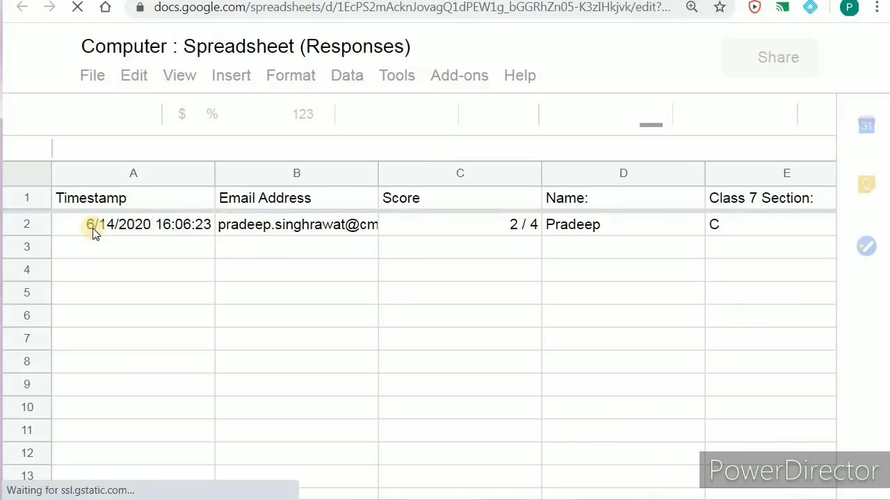
Examine the response row's timestamp, email address and name, and the "Identify the figure" and "Select the input devices" columns in the spreadsheet
drag(139, 224, 86, 224)
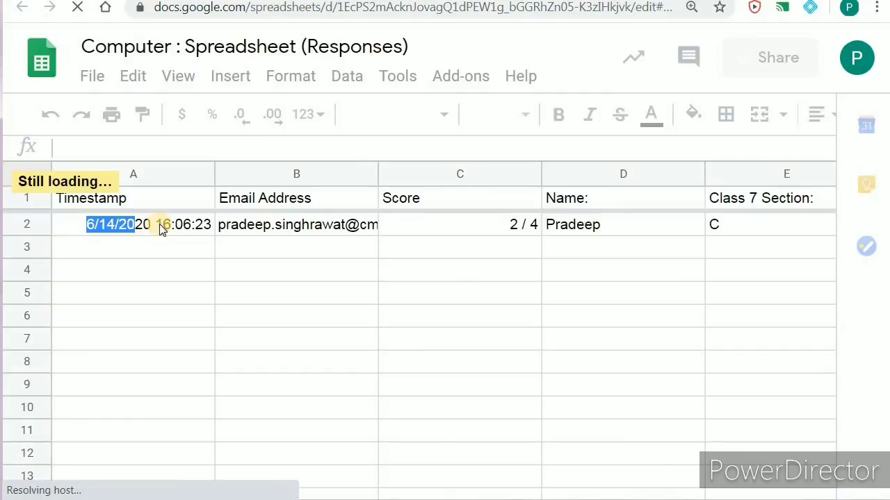
drag(163, 224, 195, 225)
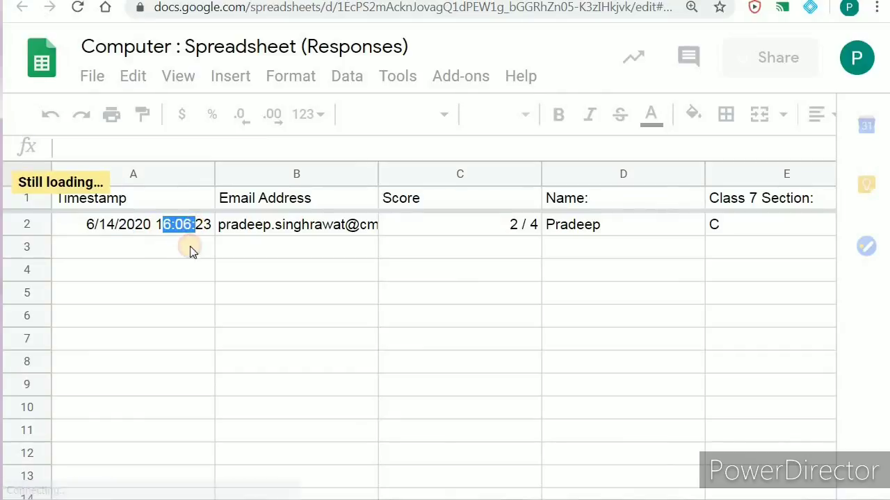
click(281, 222)
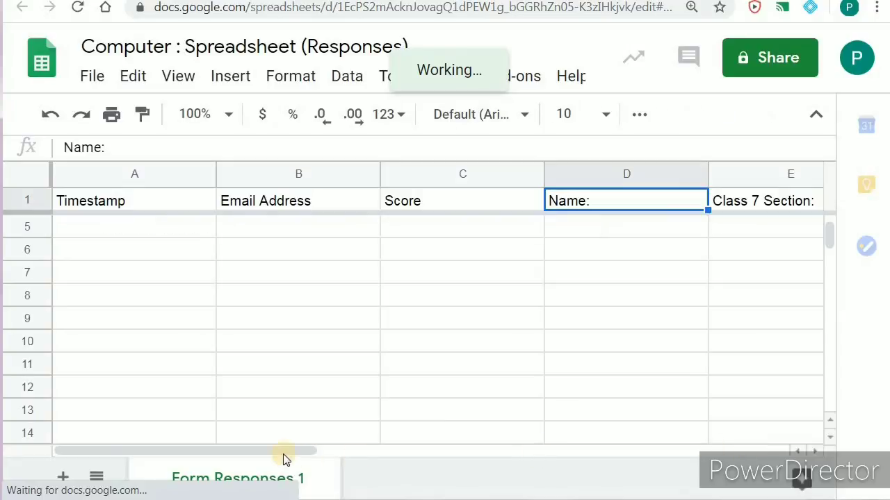
drag(282, 452, 481, 313)
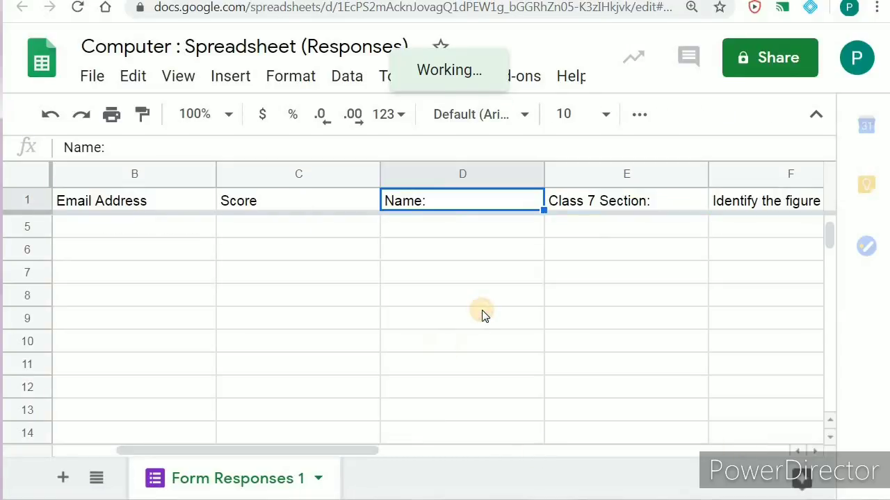
drag(327, 451, 361, 452)
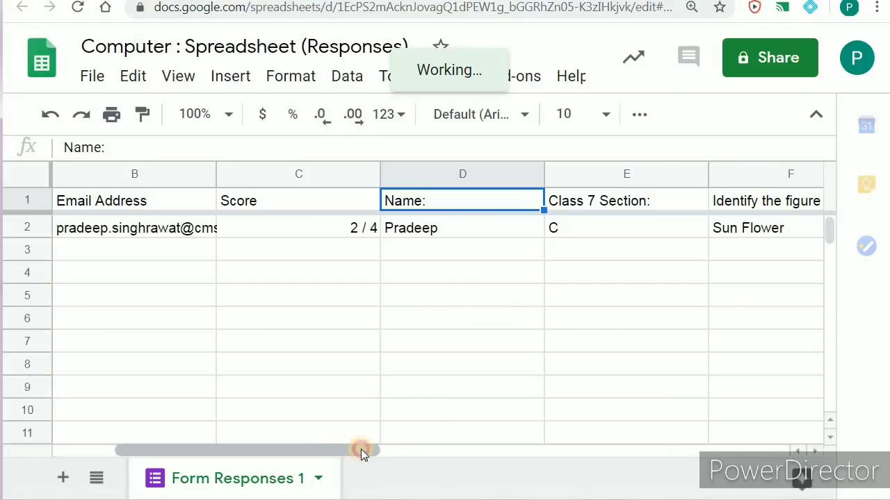
drag(441, 462, 555, 450)
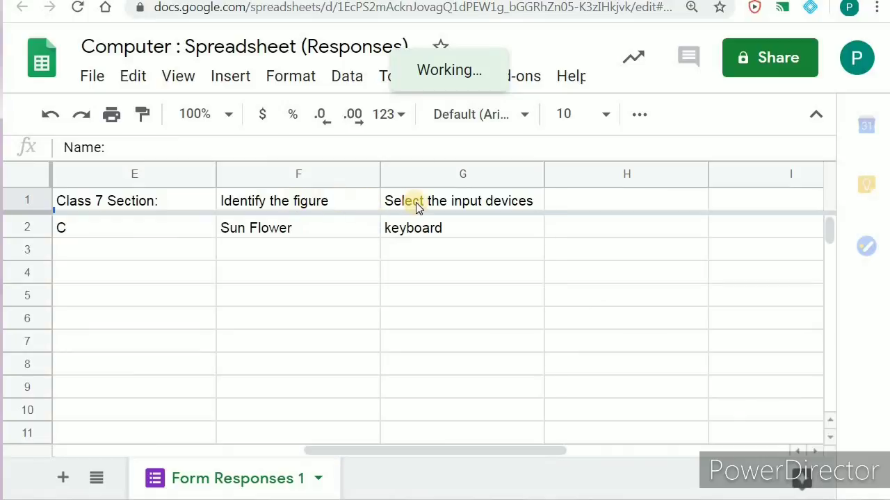
click(455, 206)
click(274, 206)
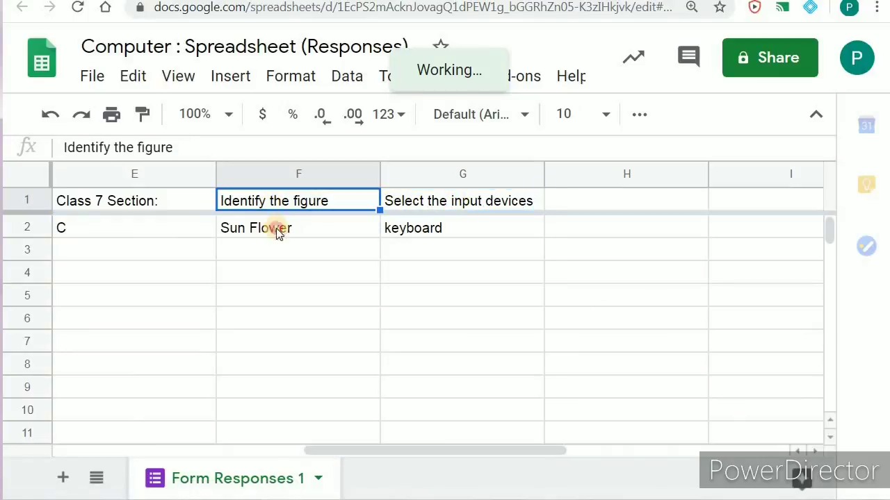
click(273, 228)
Look over the first columns and rows of the response sheet, and switch back to the form's responses in Google Forms
drag(425, 459, 164, 332)
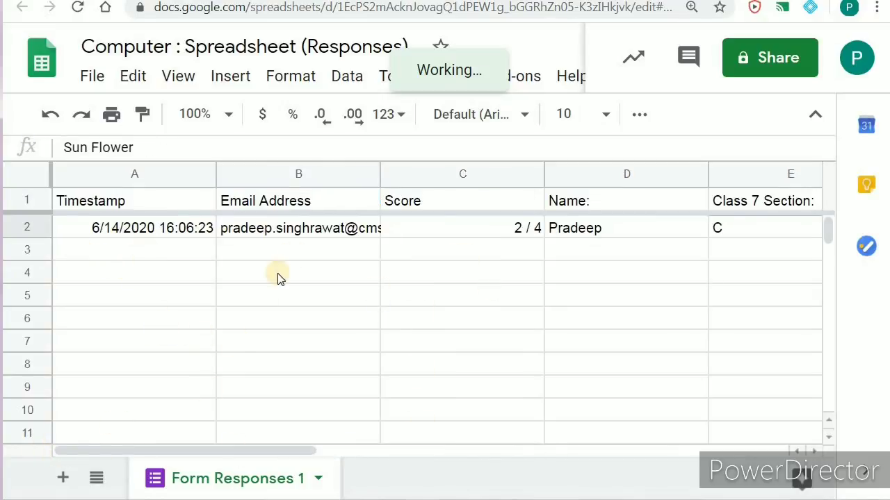
scroll(297, 297, down, 2)
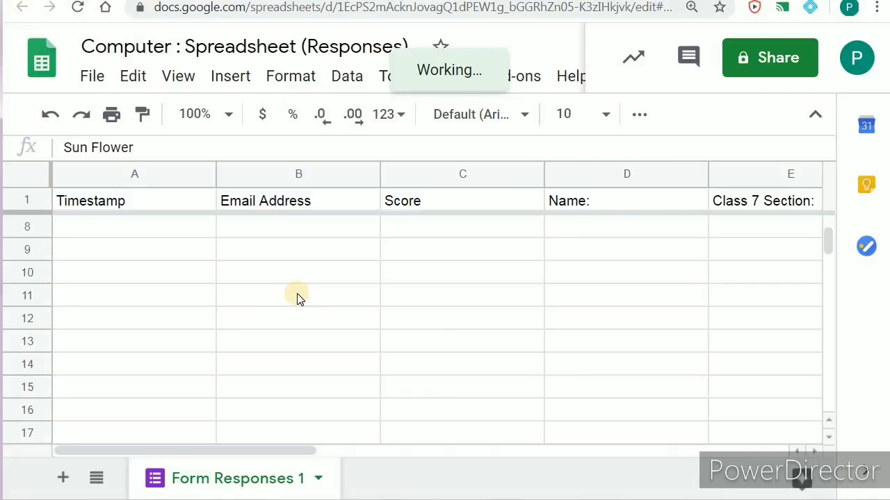
scroll(298, 297, up, 2)
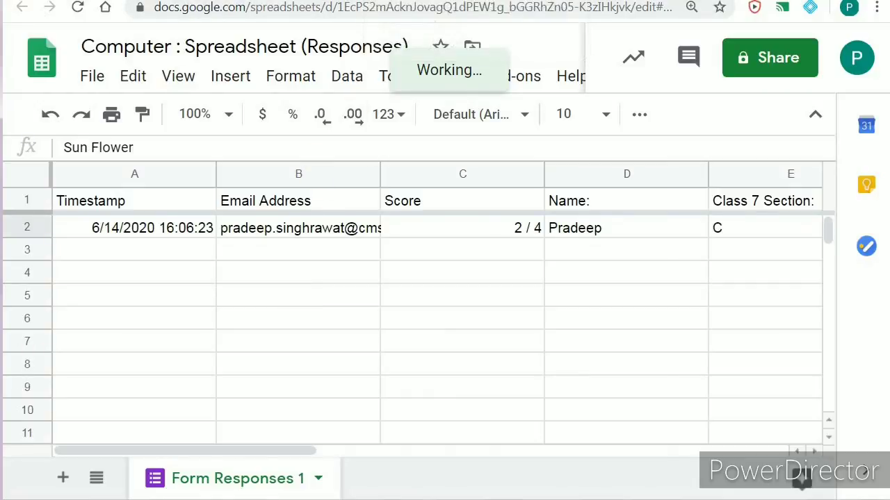
click(278, 1)
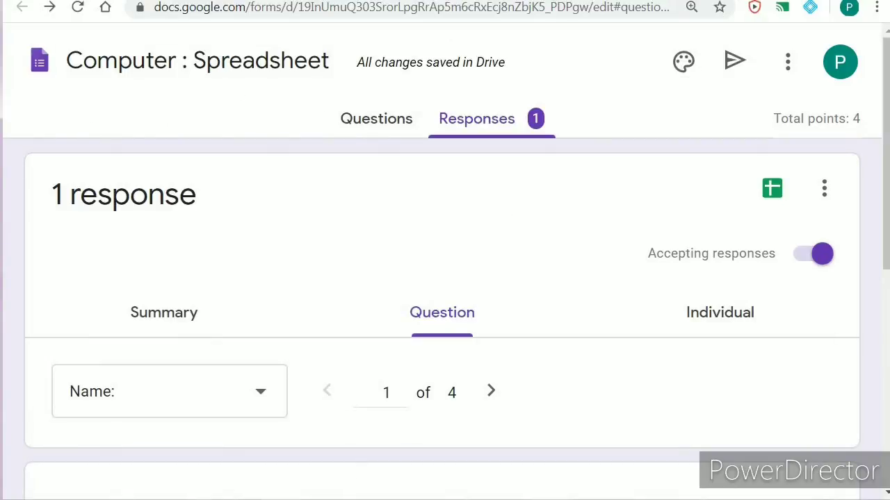